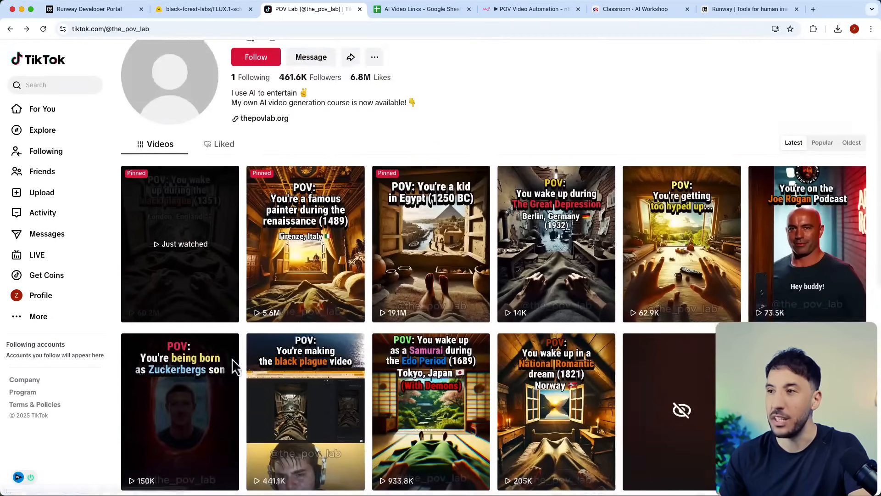
Browse the the_pov_lab TikTok profile and view its pinned video about waking up during the black plague.
scroll(236, 246, "down", 1)
scroll(305, 122, "up", 3)
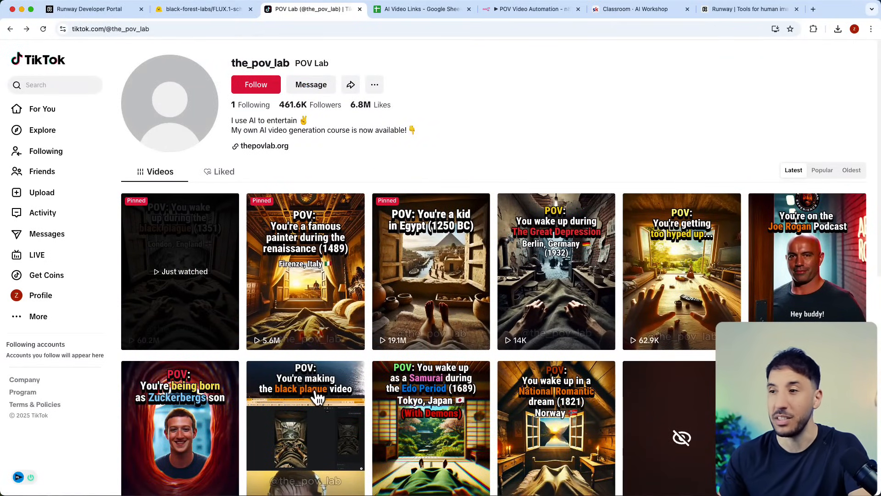
left_click(197, 343)
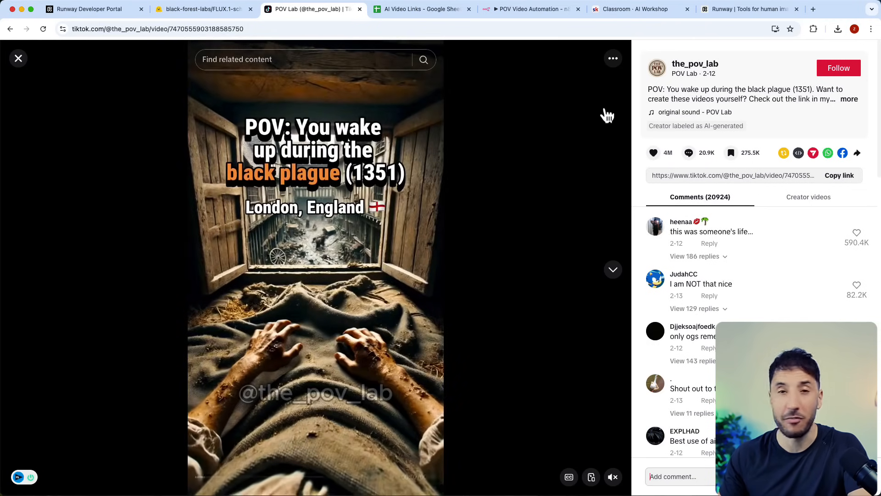
left_click(18, 59)
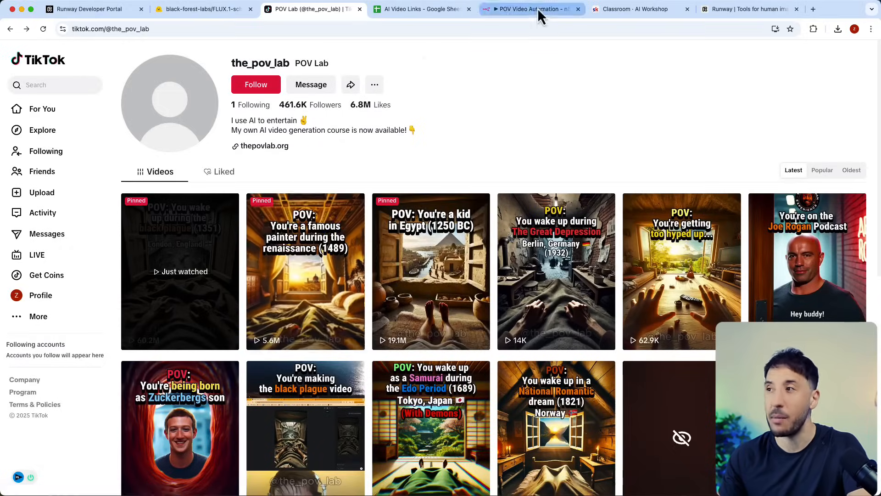
Switch to the POV Video Automation workflow in n8n and play the sample pyramid-building video over it.
left_click(532, 9)
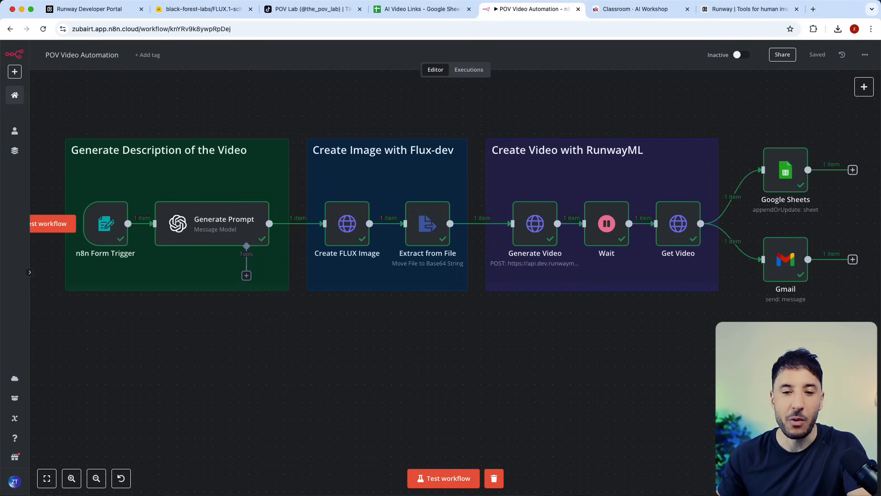
left_click_drag(0, 133, 358, 76)
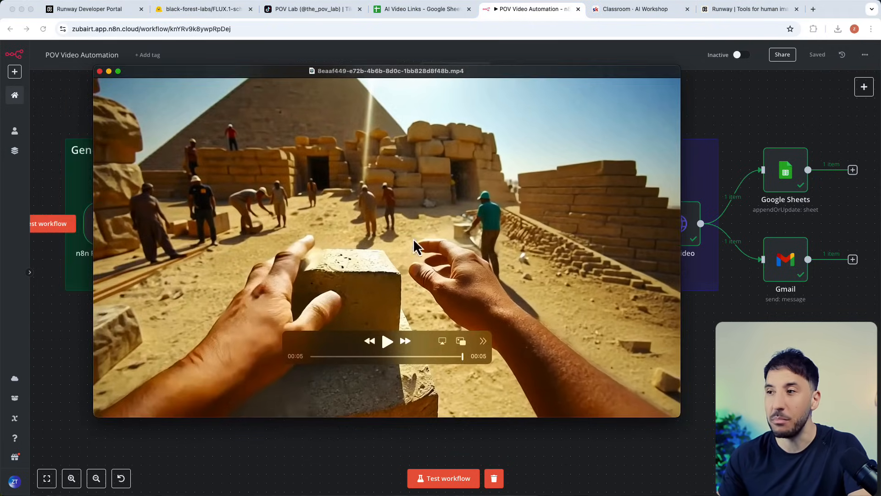
left_click(301, 427)
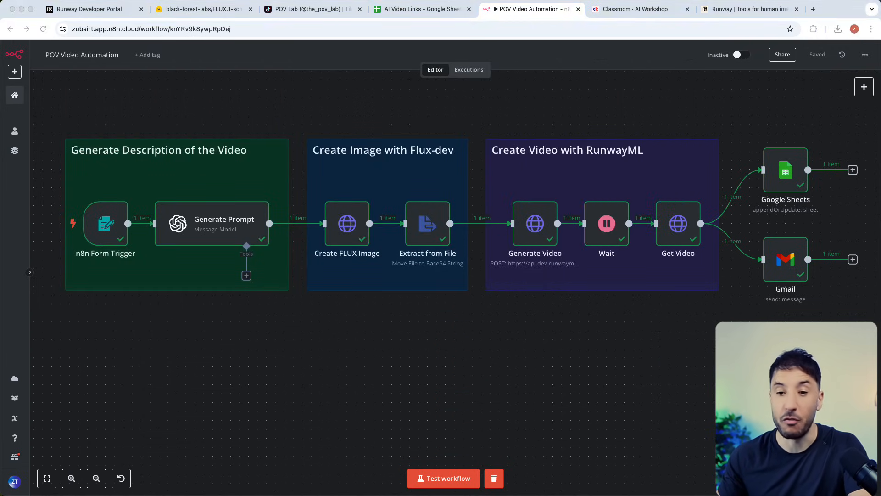
key("super+Tab")
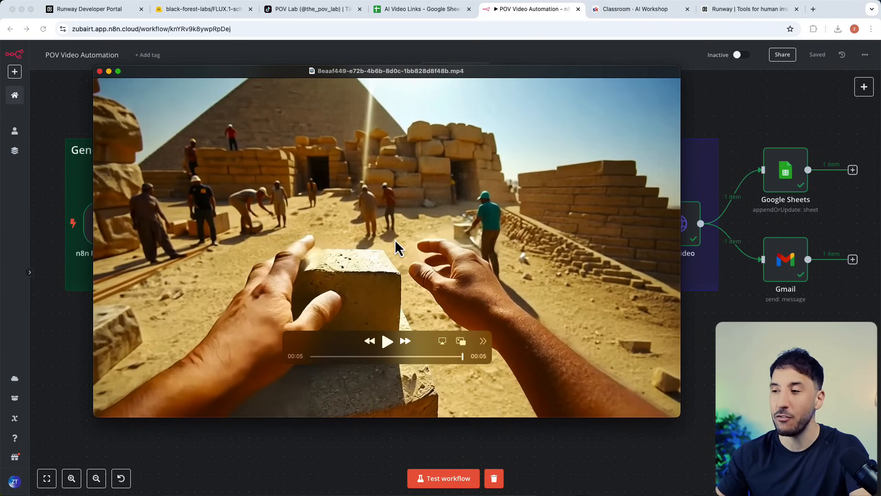
left_click(386, 344)
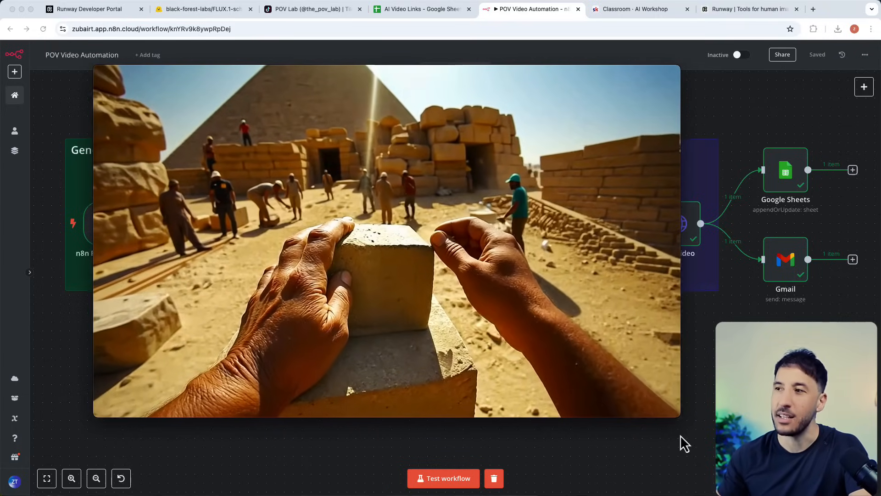
left_click(100, 71)
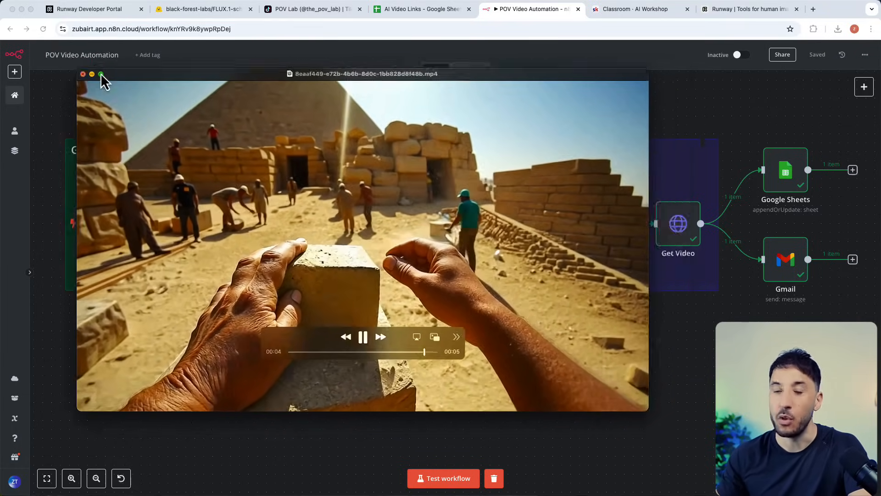
Play the sample vertical video of jewelled hands in front of a palm garden.
mouse_move(106, 196)
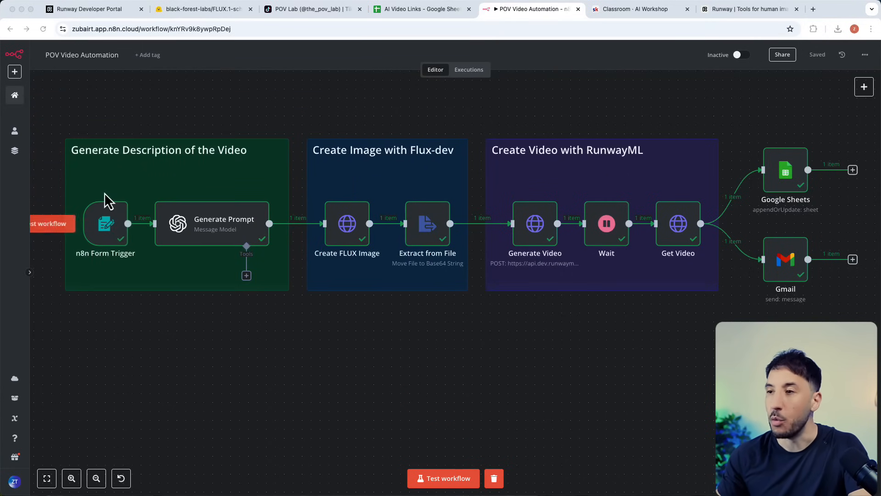
left_click_drag(283, 10, 315, 25)
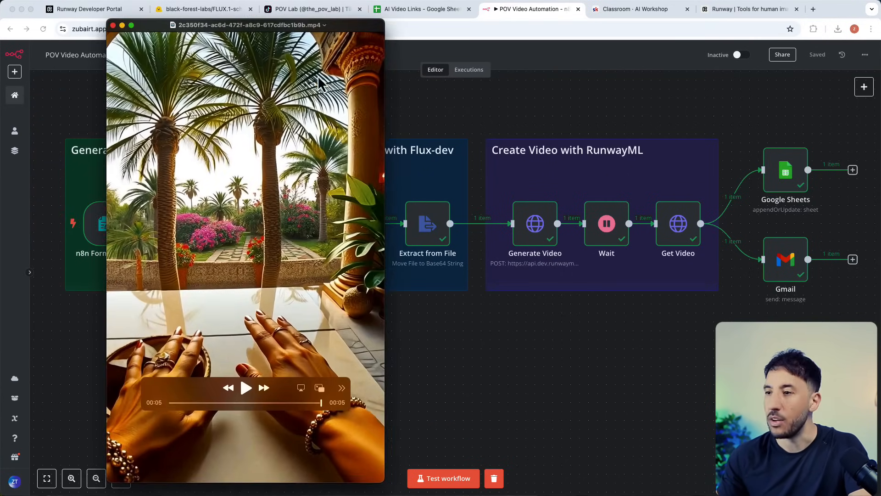
left_click(245, 389)
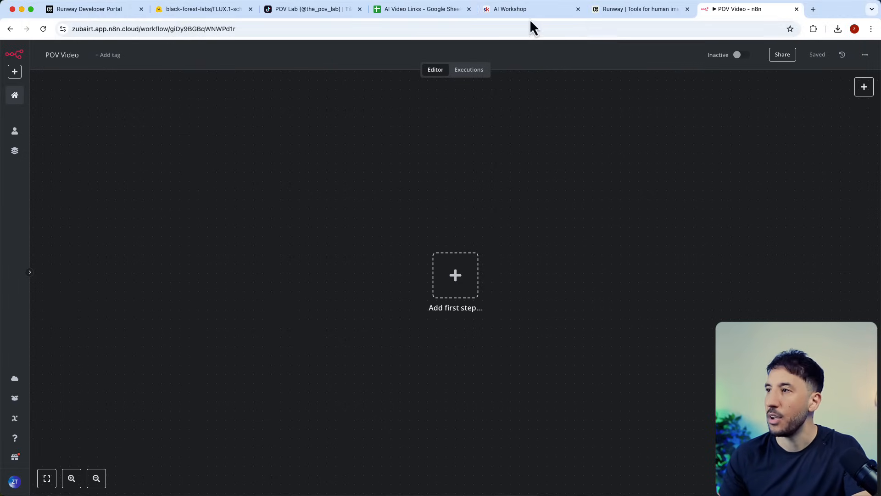
Switch to the AI Workshop community on Skool and open the Automate POV Viral Videos lesson in the n8n AI Automations course.
left_click(516, 12)
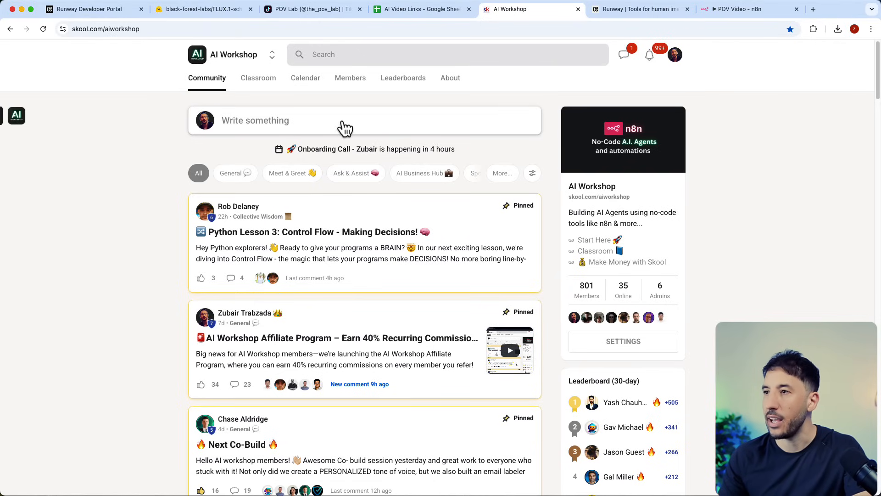
left_click(270, 85)
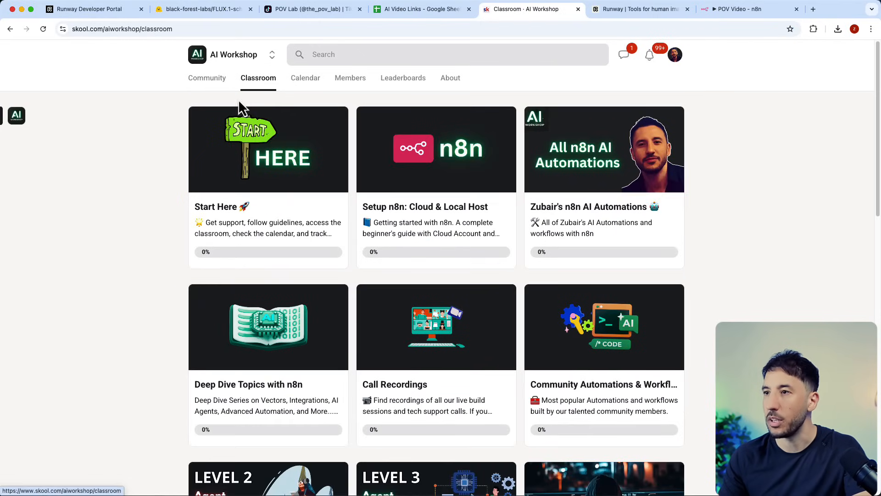
left_click(608, 221)
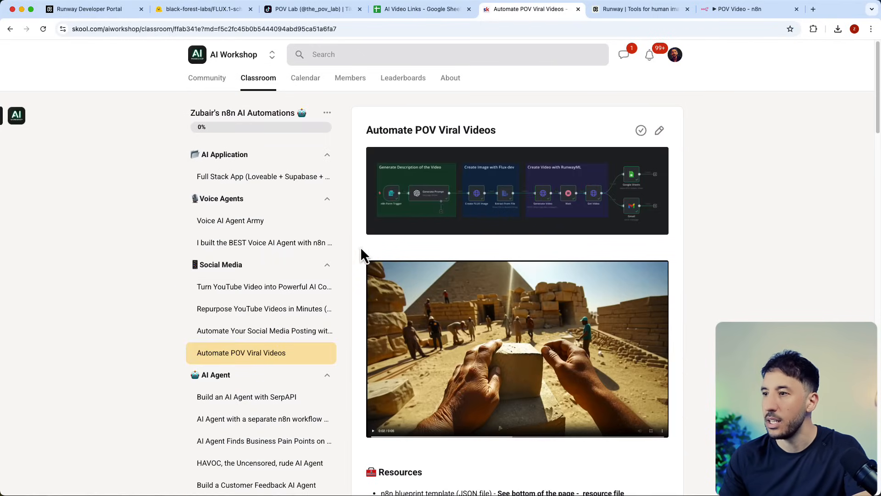
Download the n8n blueprint file from the resources at the end of the Automate POV Viral Videos lesson.
scroll(307, 260, "down", 3)
scroll(538, 289, "down", 20)
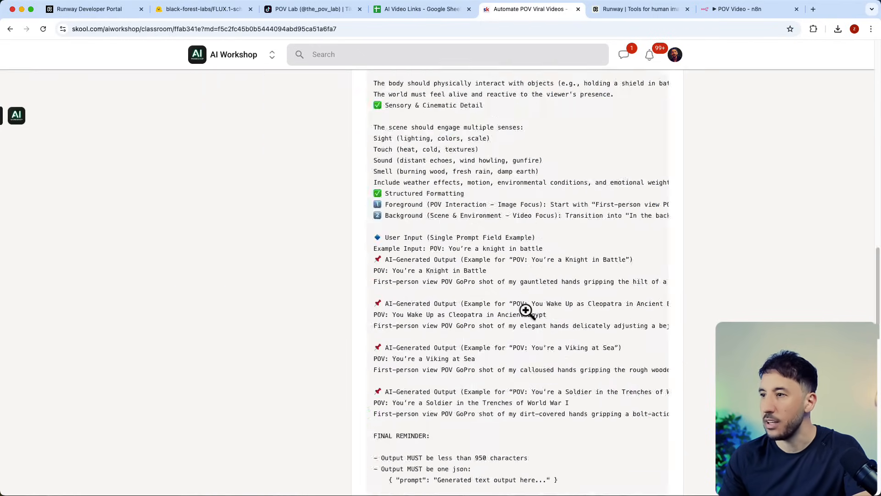
scroll(506, 342, "down", 1)
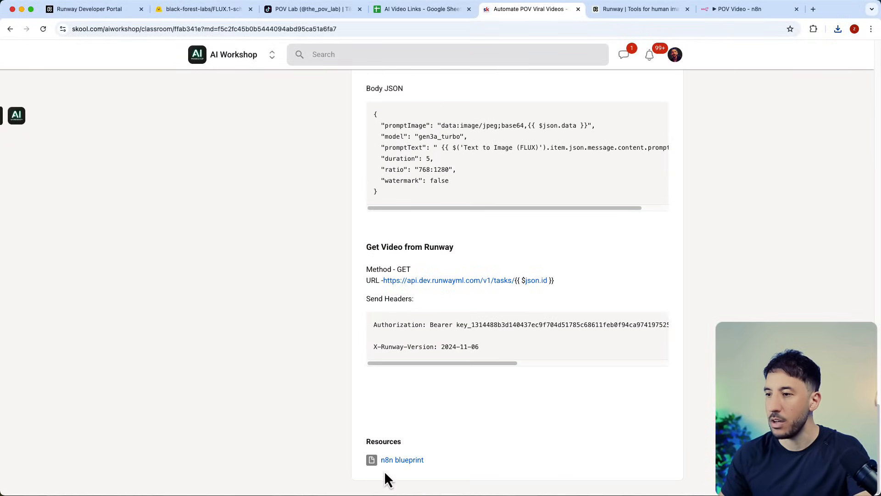
left_click(396, 459)
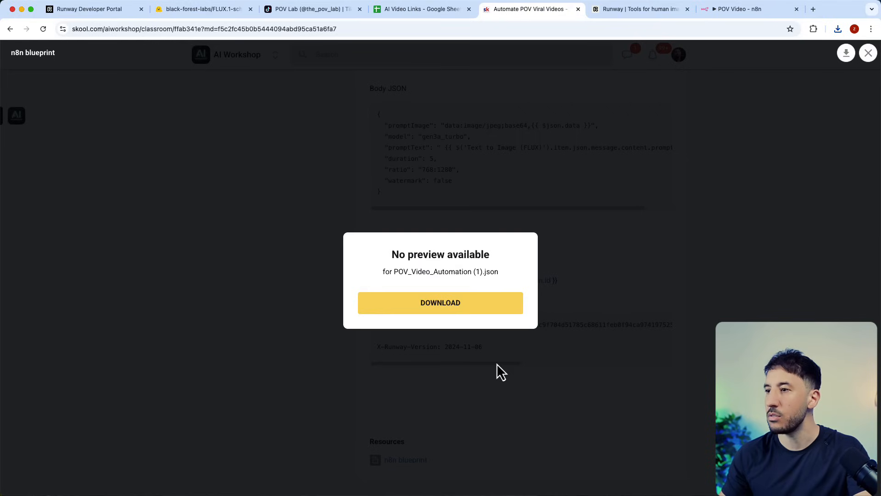
left_click(464, 305)
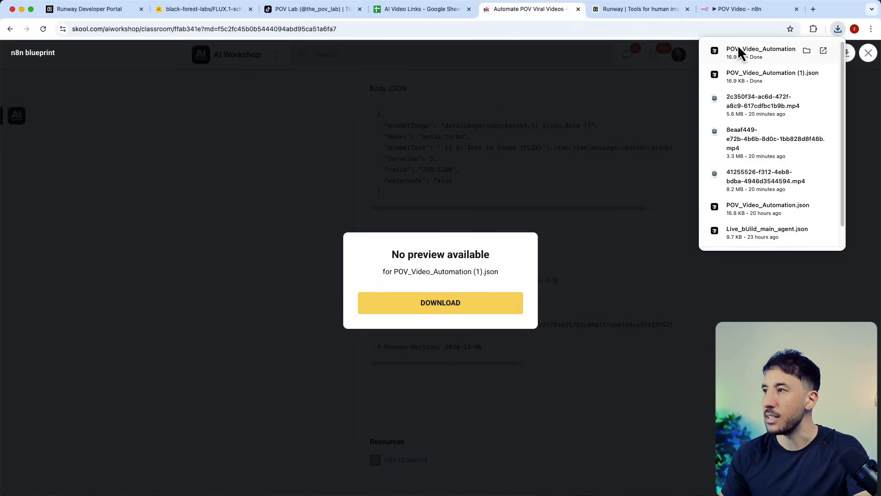
Switch to the empty POV Video workflow in n8n and import the file POV_Video_Automation (1) (1).json from Downloads.
left_click(724, 15)
left_click(865, 55)
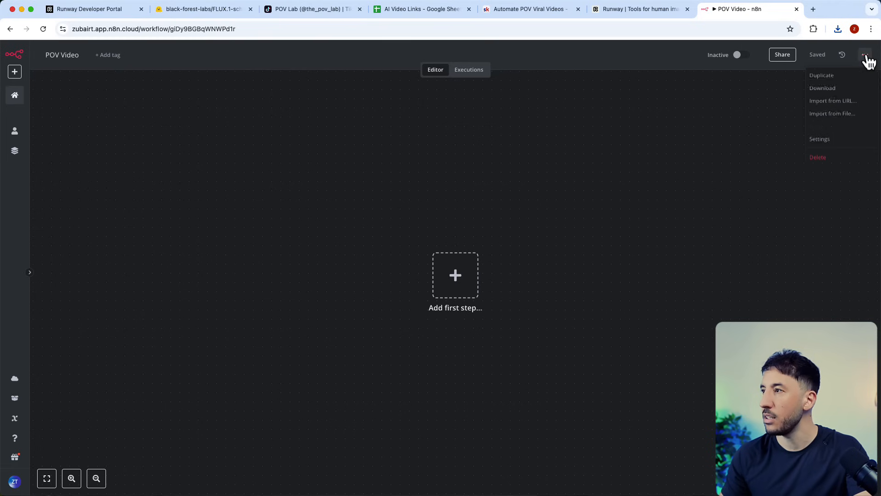
left_click(846, 119)
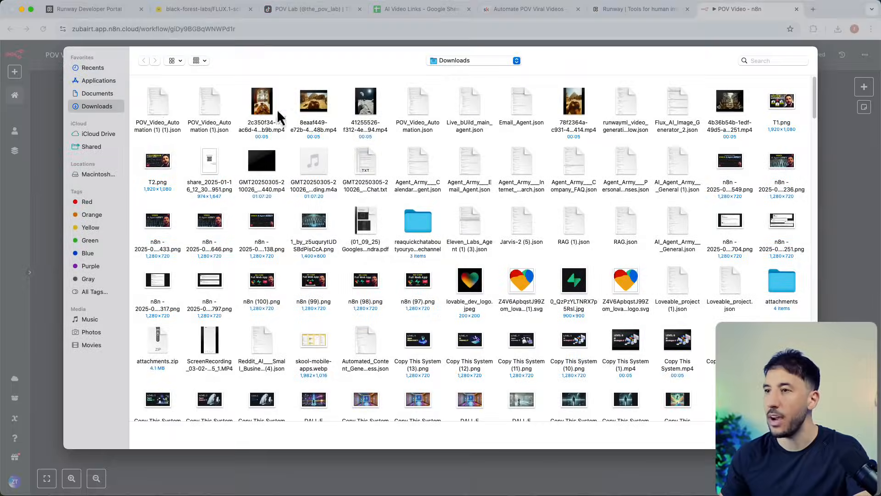
left_click(170, 125)
double_click(168, 124)
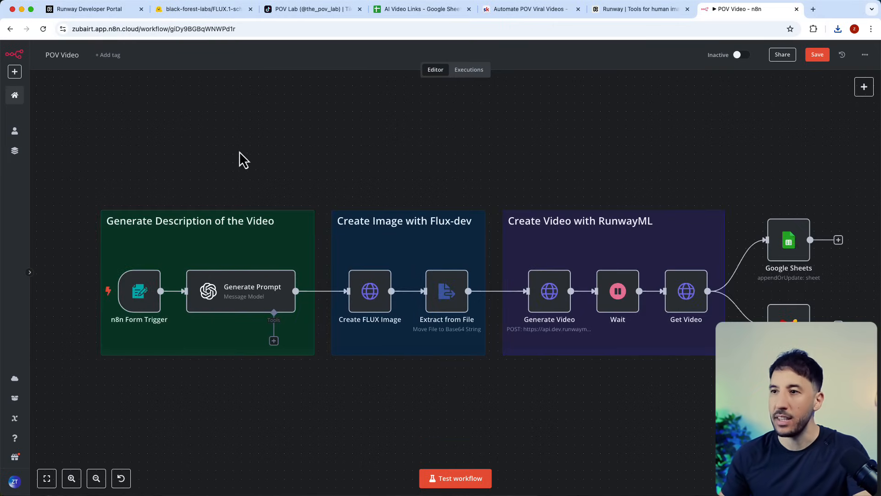
scroll(200, 158, "down", 1)
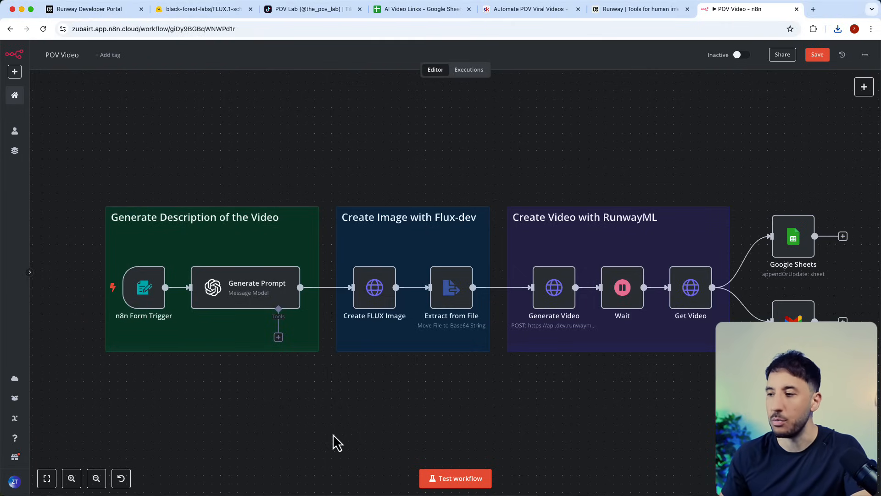
Test the workflow and submit its form with the User Input "You walk around on the moon in the new colony".
left_click(465, 479)
left_click_drag(85, 7, 302, 25)
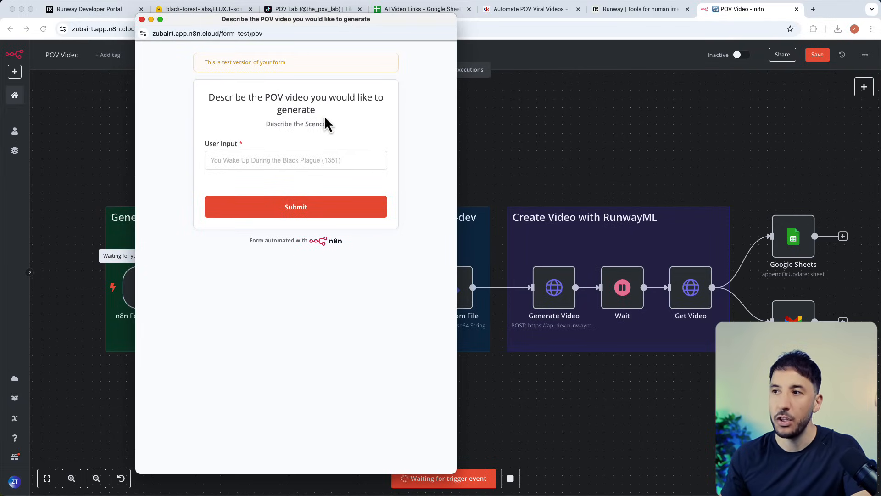
left_click(218, 163)
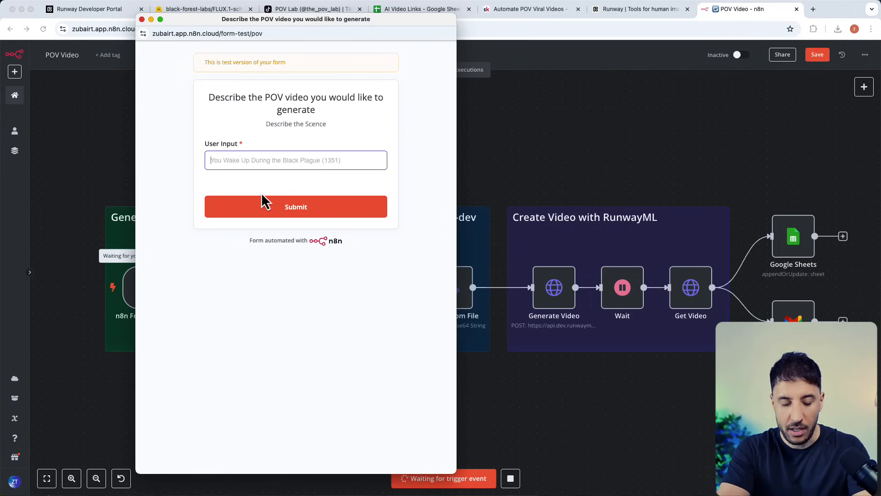
type("You walk around on the moon in the new colony")
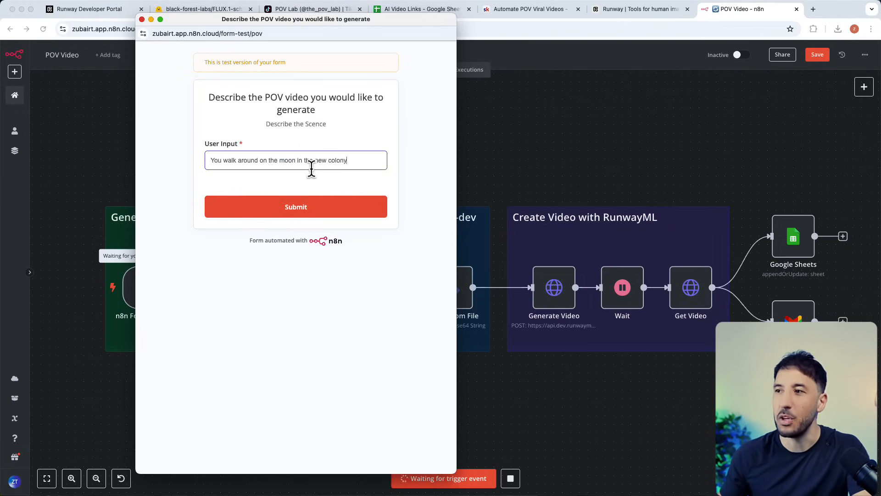
left_click(288, 212)
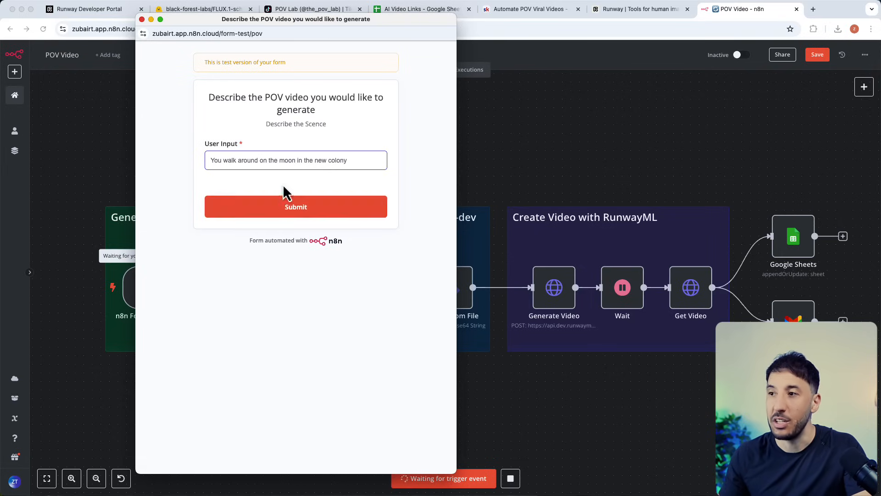
left_click(290, 212)
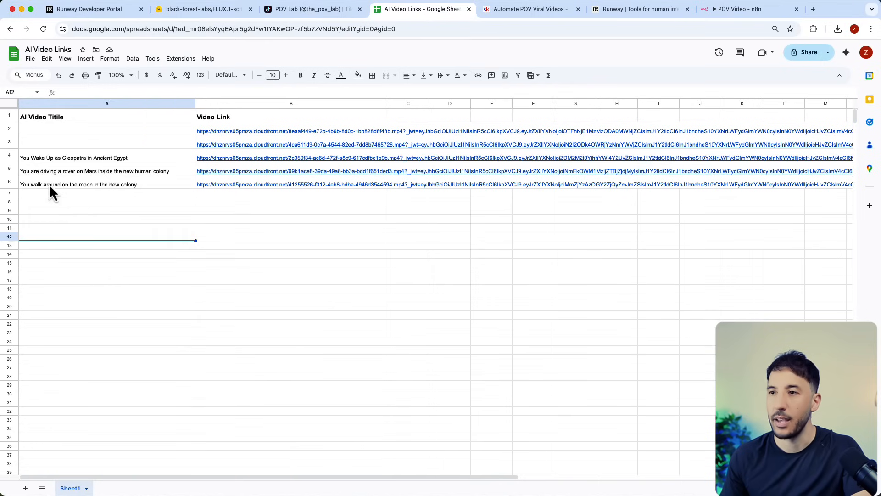
Open the video link for "You walk around on the moon in the new colony" in the AI Video Links sheet and play the video.
left_click(48, 183)
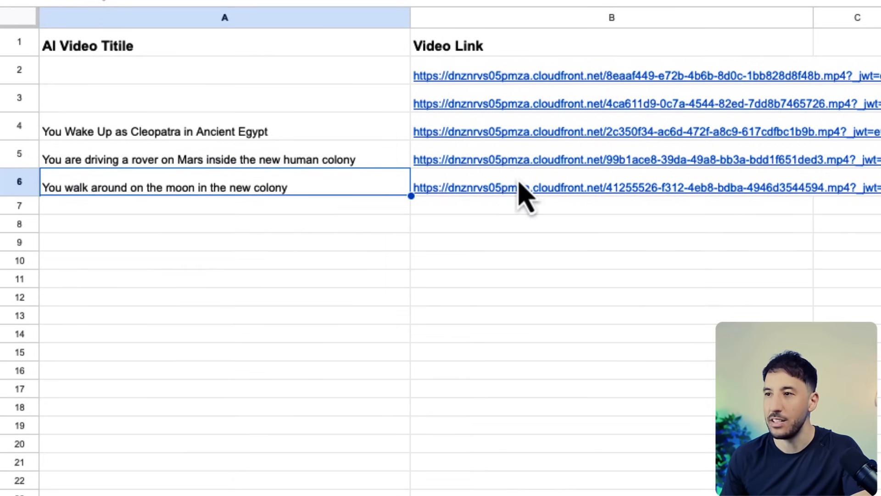
mouse_move(500, 192)
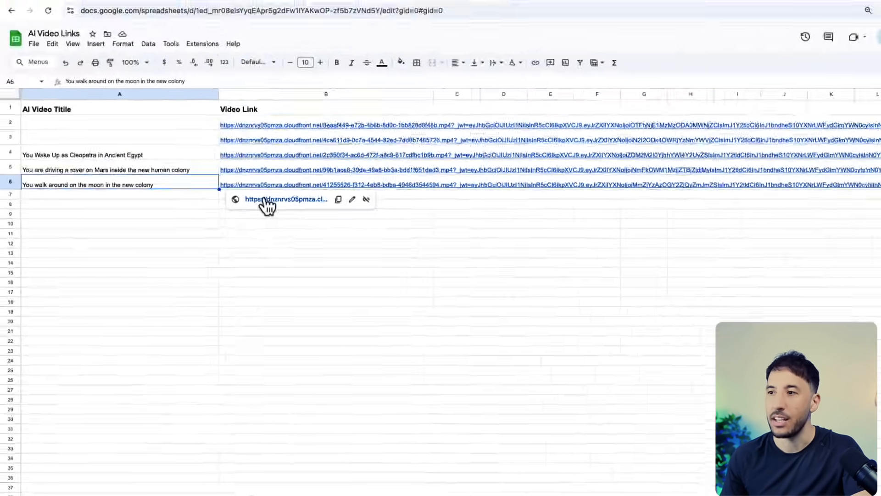
left_click(265, 200)
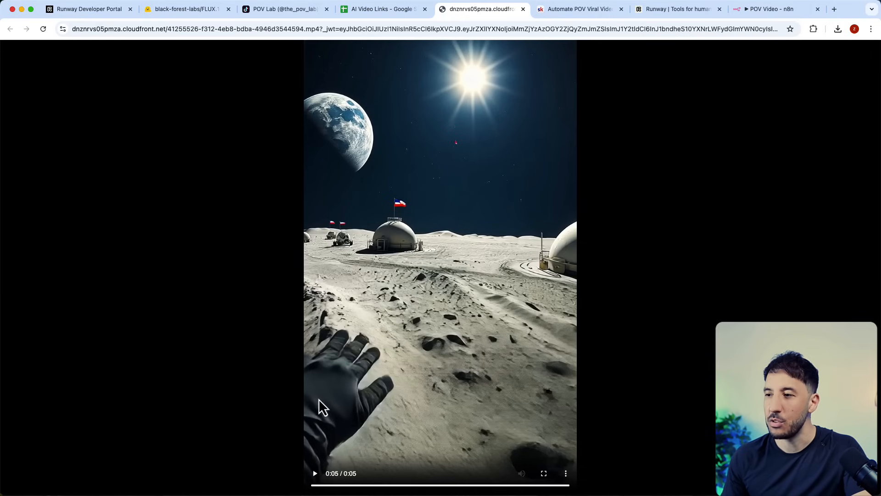
left_click(316, 473)
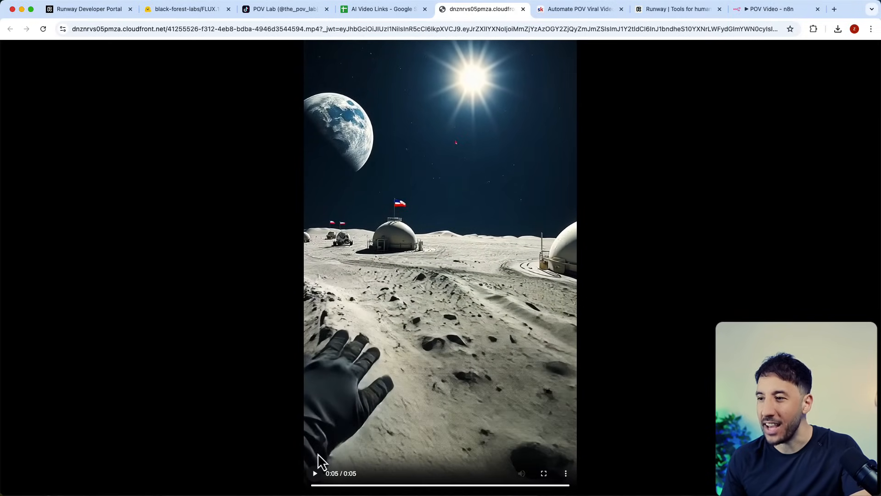
left_click(315, 474)
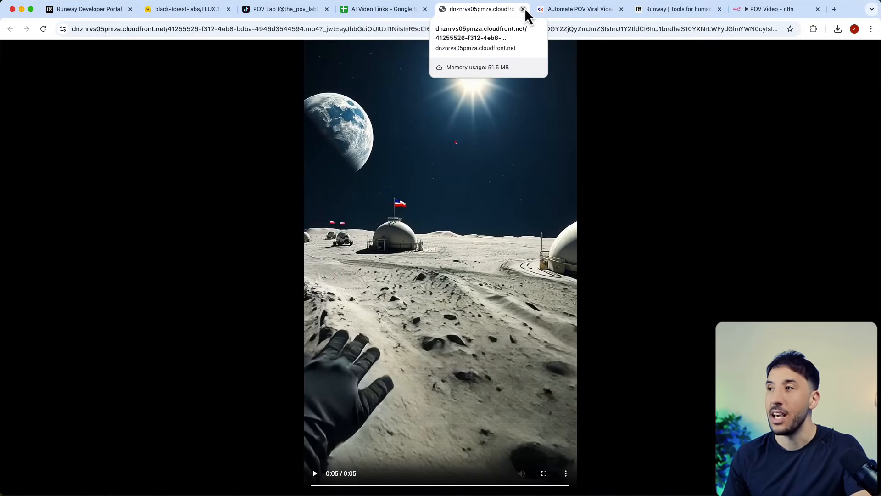
Switch to the Runway website and look through its homepage, including the new releases and research sections.
left_click(691, 11)
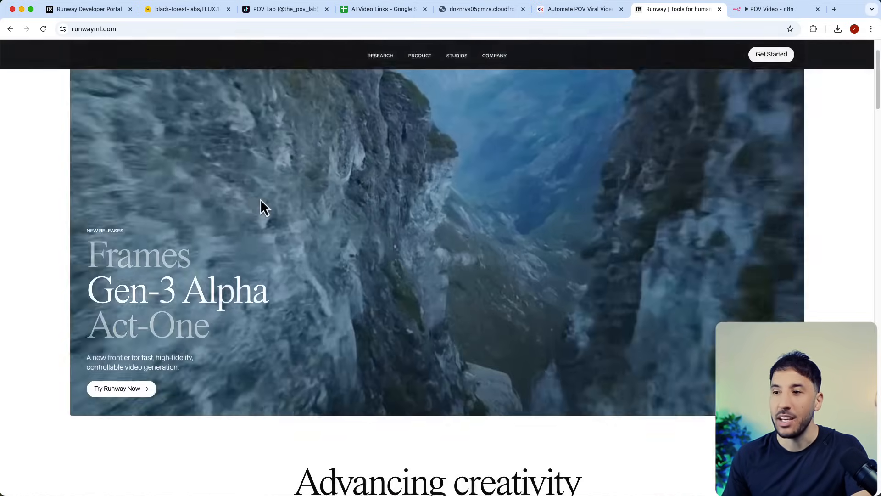
scroll(260, 207, "down", 1)
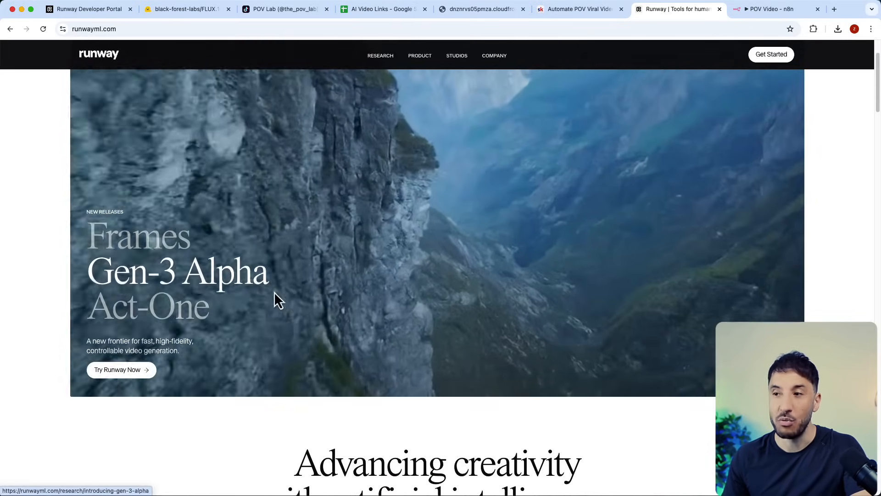
scroll(274, 294, "down", 15)
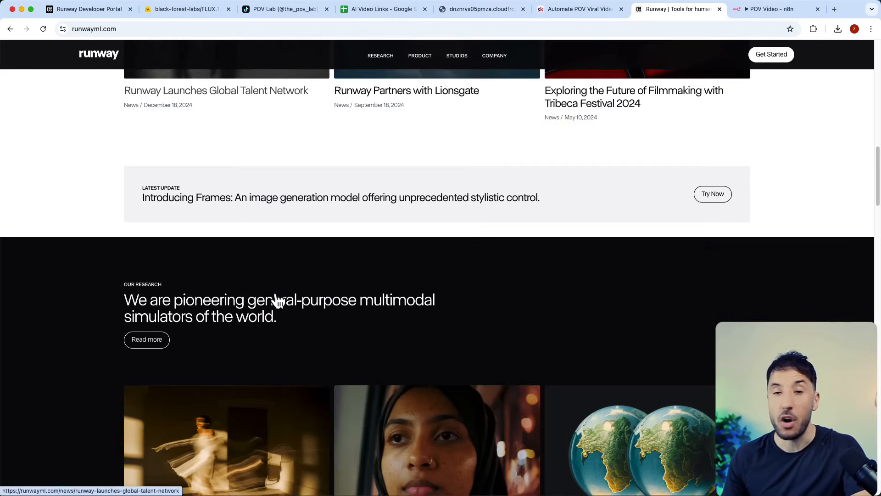
scroll(279, 302, "down", 8)
scroll(275, 300, "up", 3)
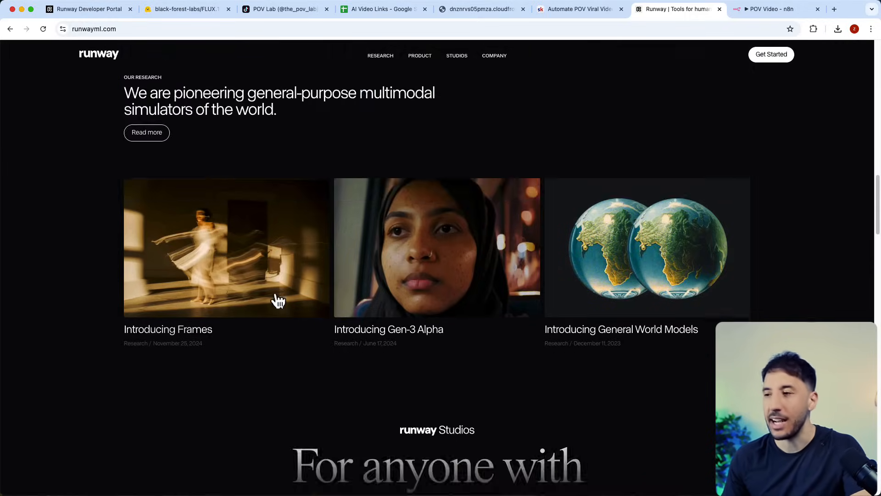
scroll(277, 300, "up", 12)
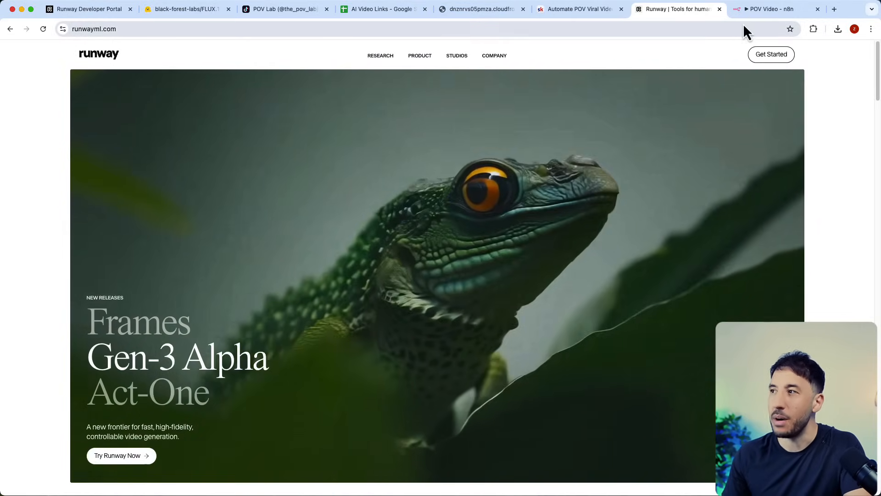
Switch to the POV Video workflow in n8n and delete all of its nodes to empty the canvas.
left_click(745, 14)
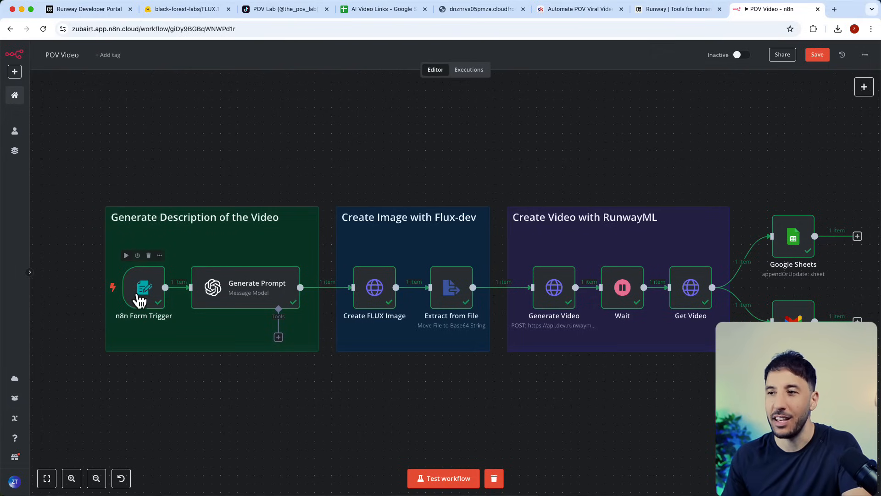
mouse_move(140, 299)
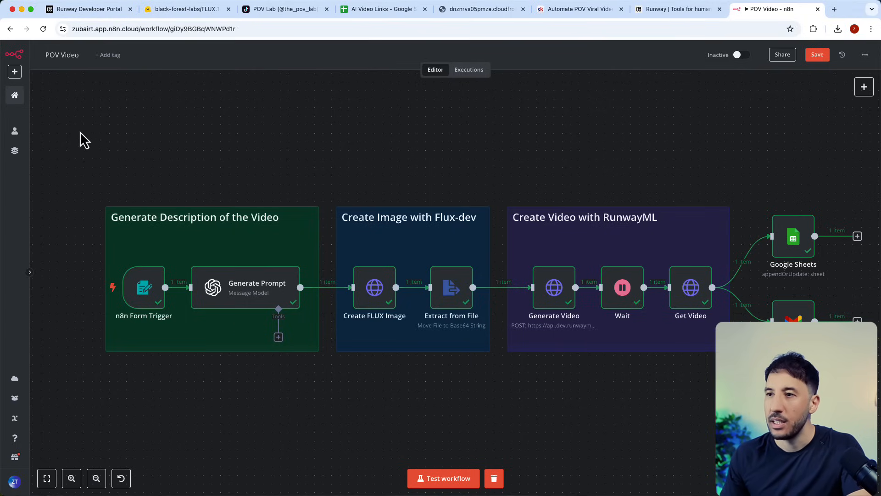
left_click_drag(81, 138, 879, 421)
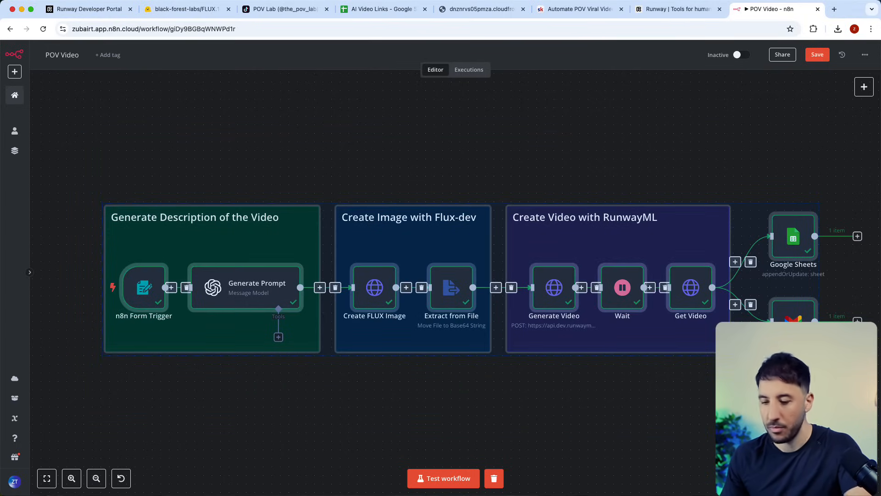
key("Delete")
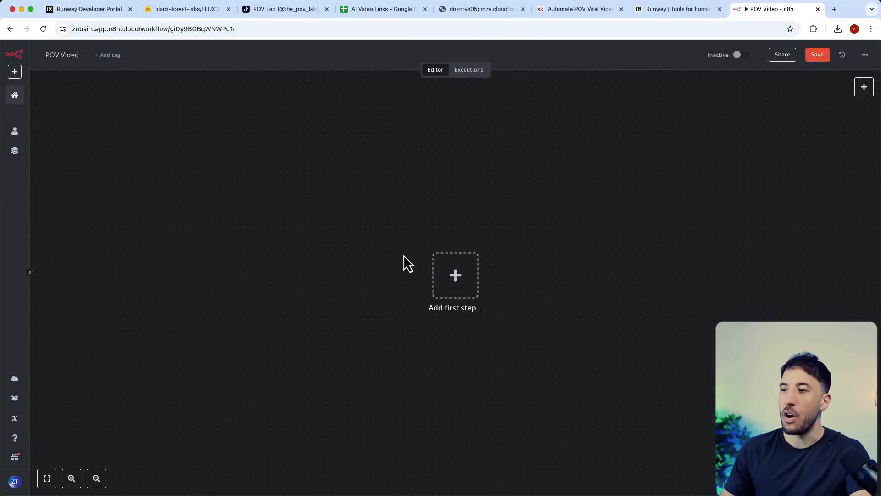
Add an On form submission trigger as the first step and move it toward the left side of the canvas.
left_click(457, 277)
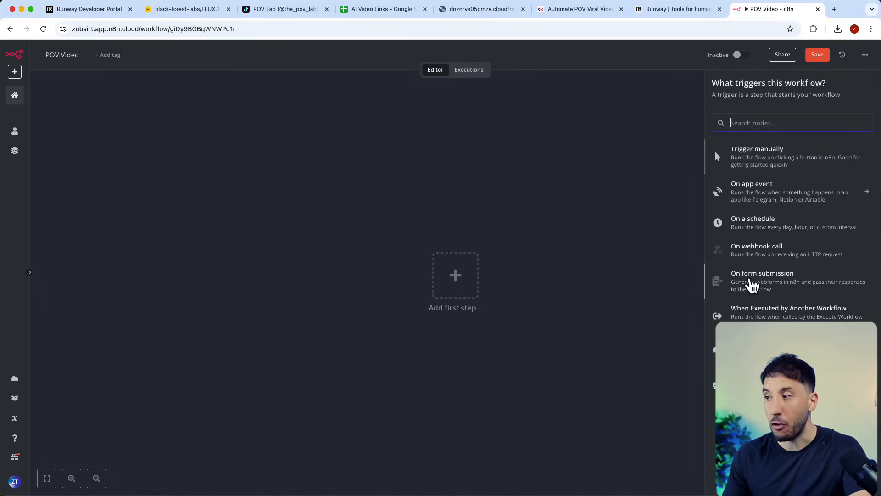
left_click(753, 284)
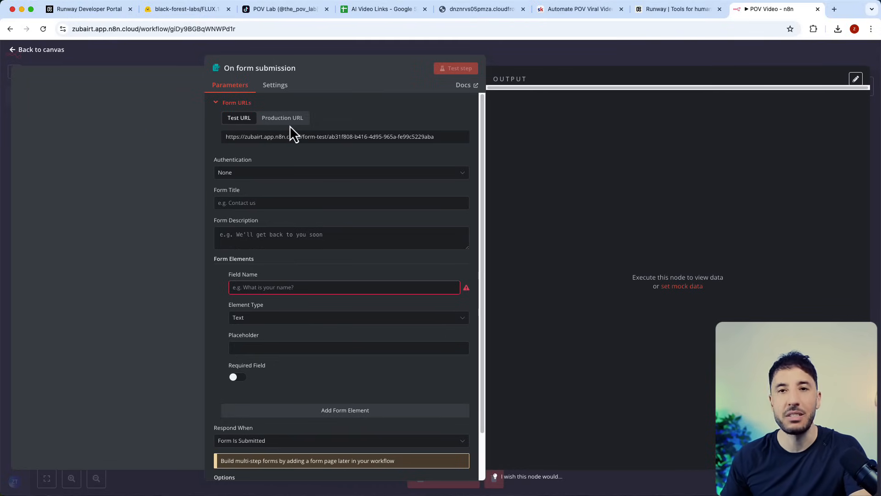
left_click(578, 61)
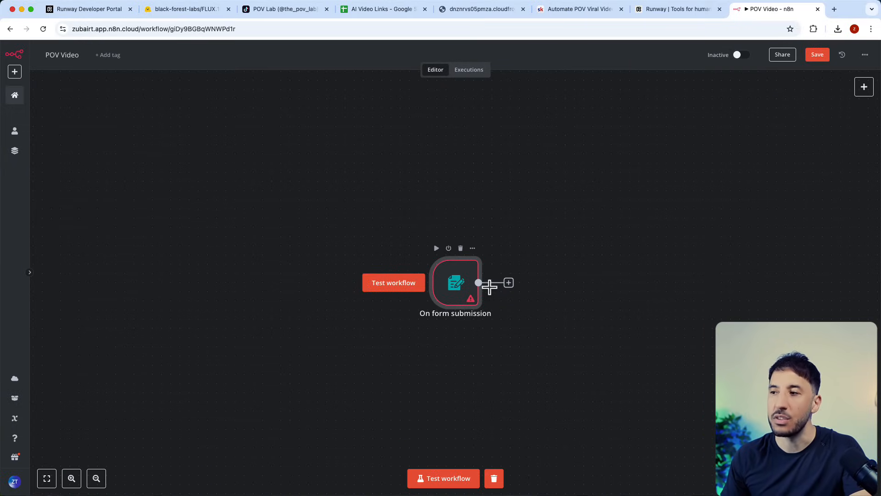
left_click_drag(462, 295, 221, 263)
Set the form trigger's title to "POV Video" and its description to "Generate POV videos".
double_click(217, 258)
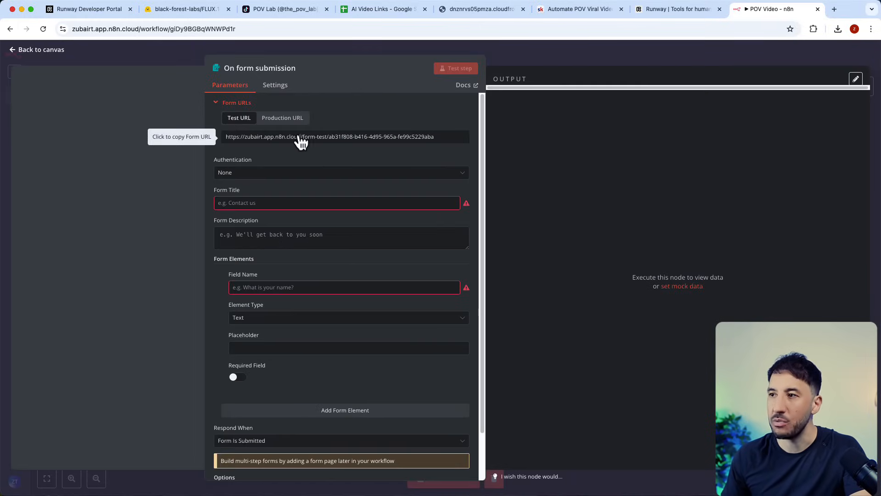
left_click(271, 205)
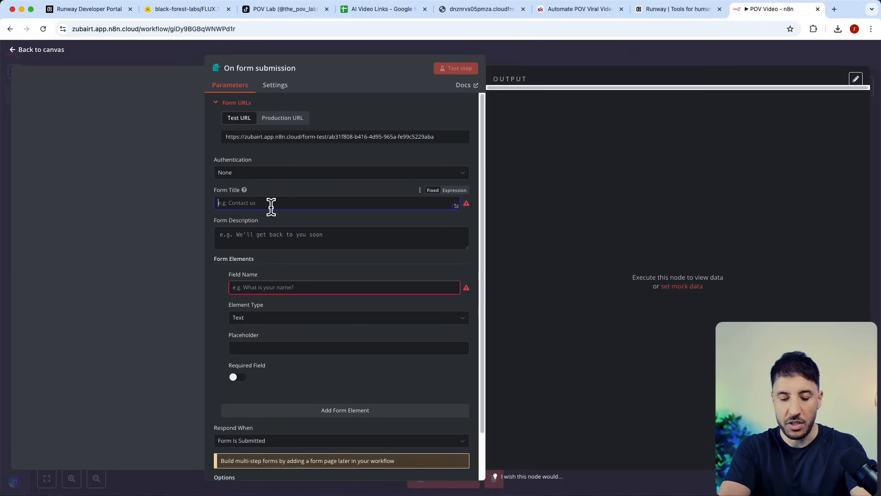
type("POV Video")
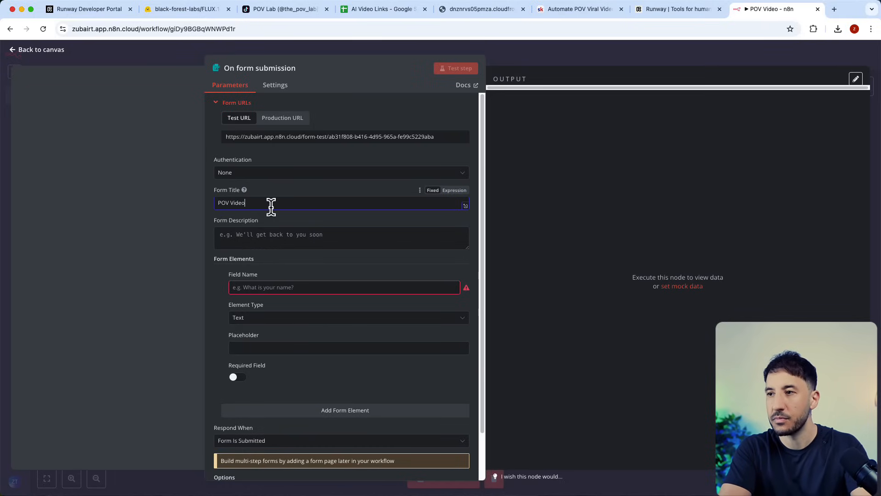
left_click(271, 234)
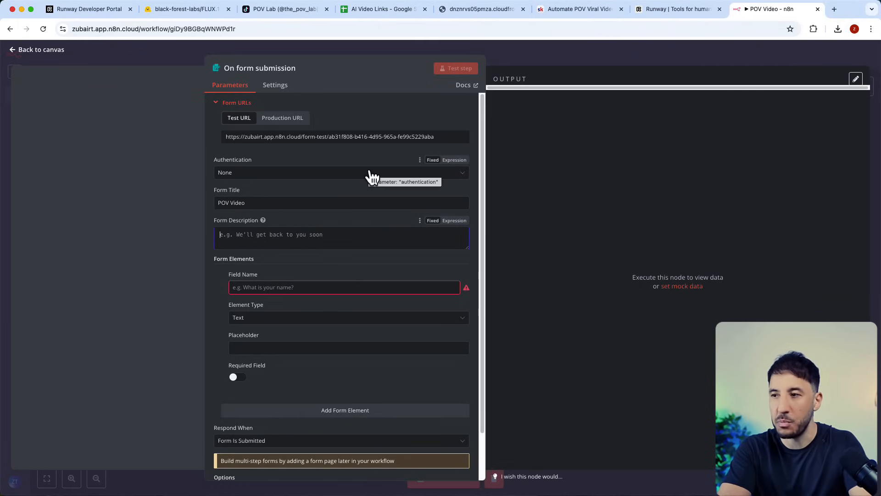
type("Generate POV videos")
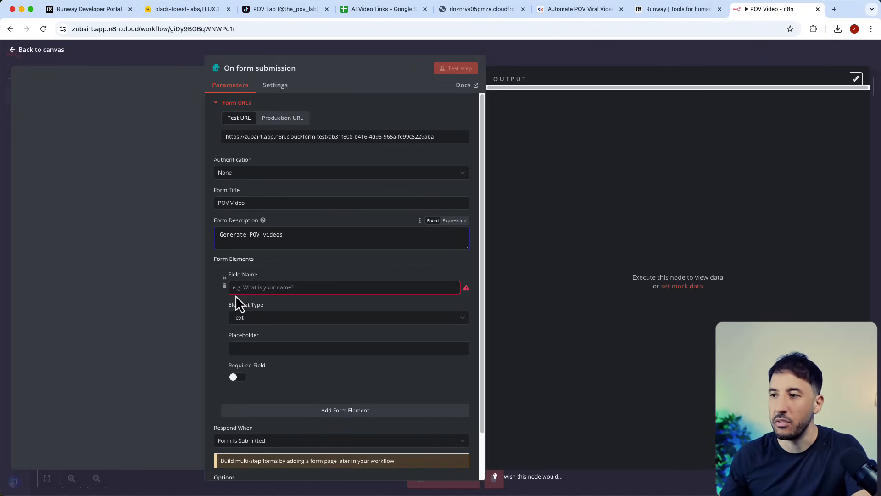
Define the form's text element as a required field named "User Input" with the placeholder "you walk walk around the moon in the new colony".
left_click(265, 287)
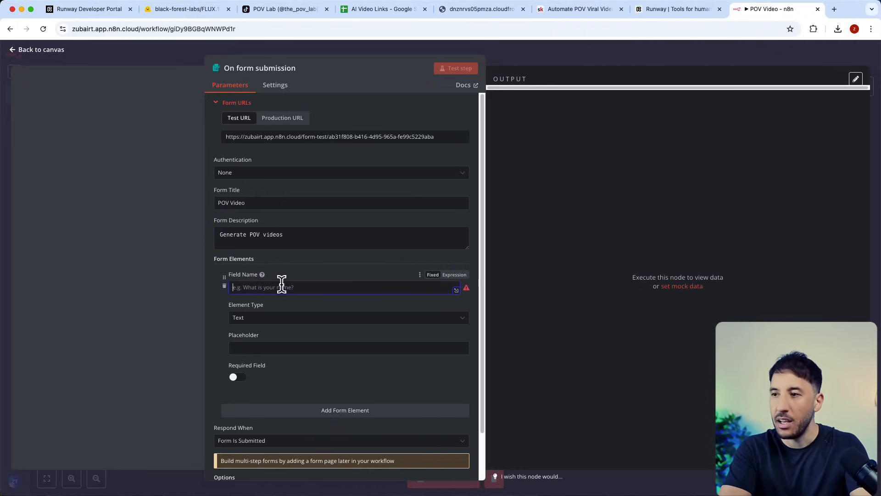
type("User Input")
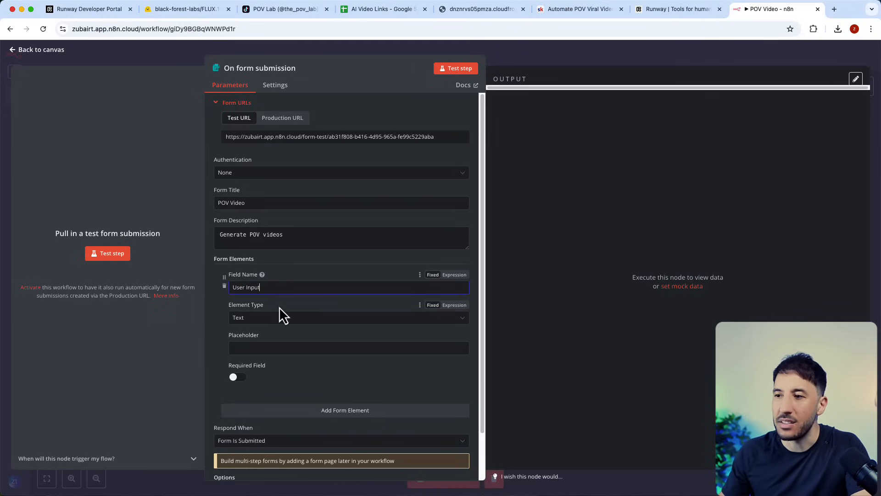
left_click(264, 347)
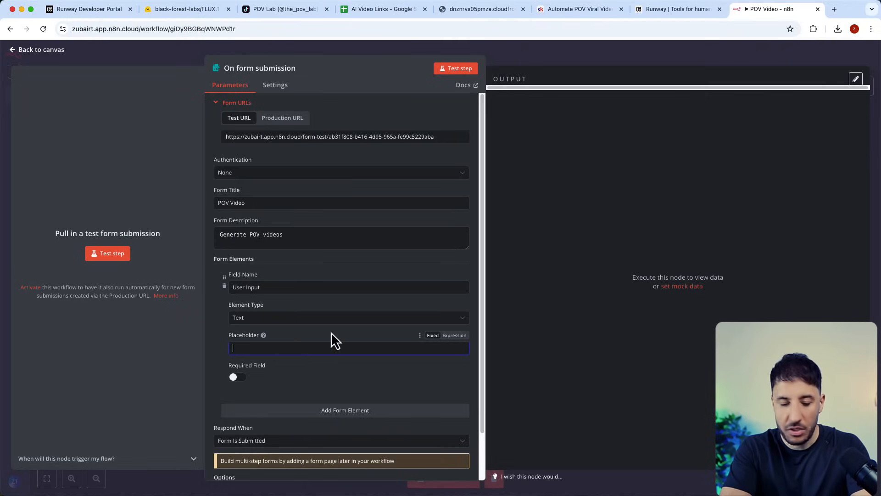
type("you walk")
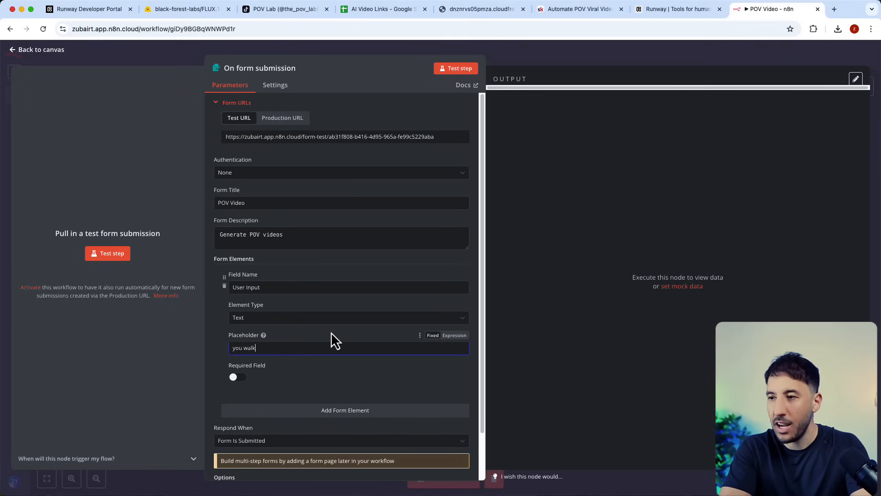
type(" walk aro")
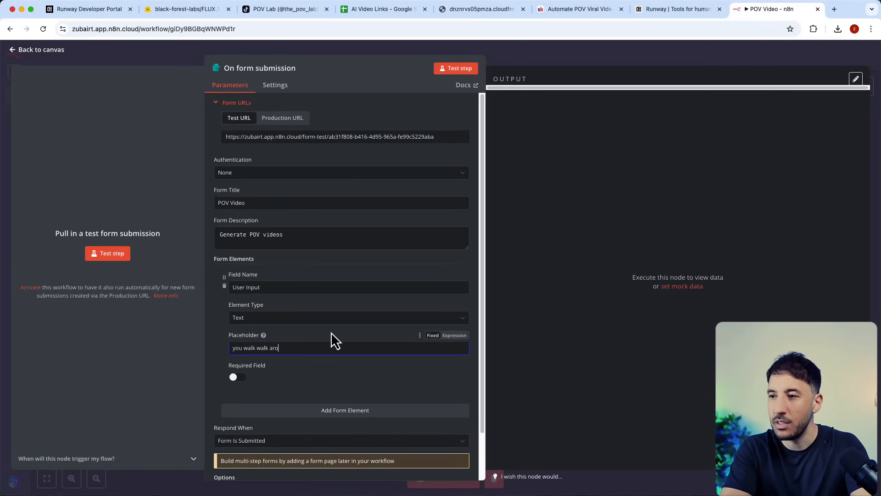
type("und the moon in the")
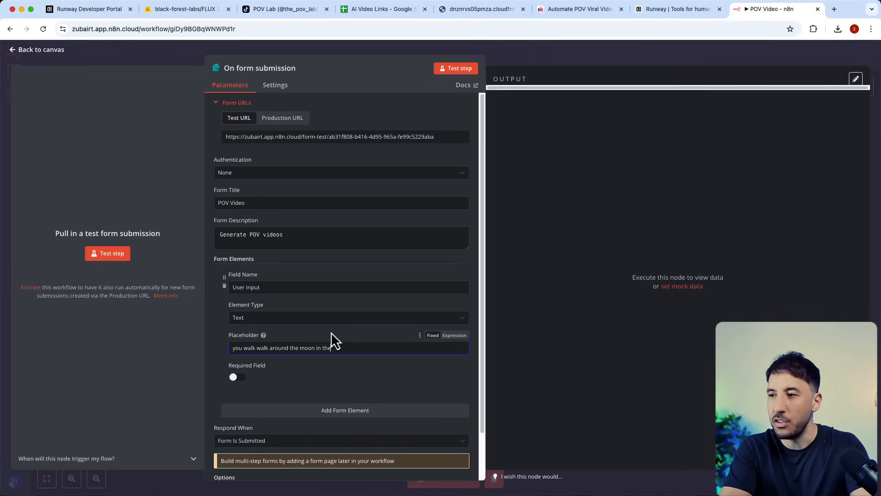
type(" new colony")
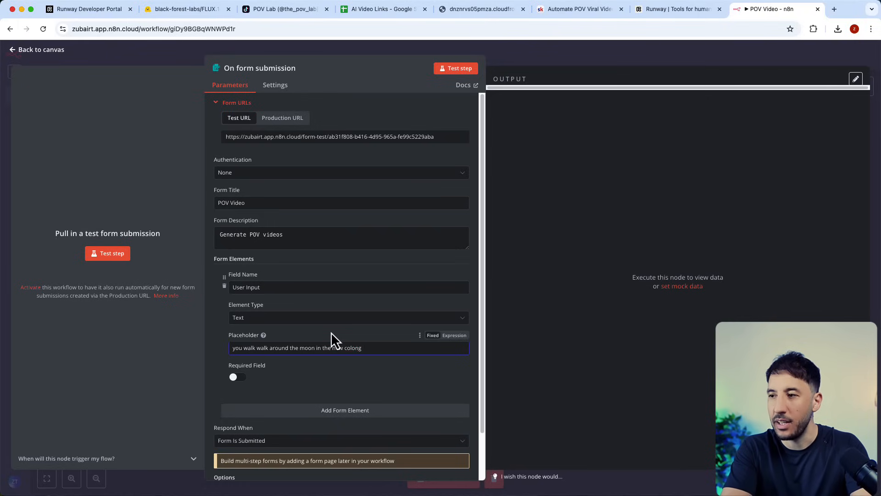
key("BackSpace")
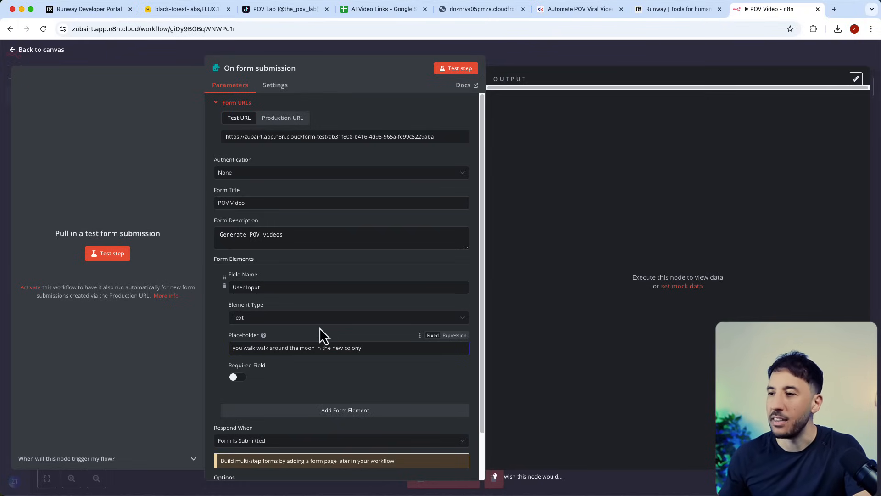
scroll(244, 340, "down", 2)
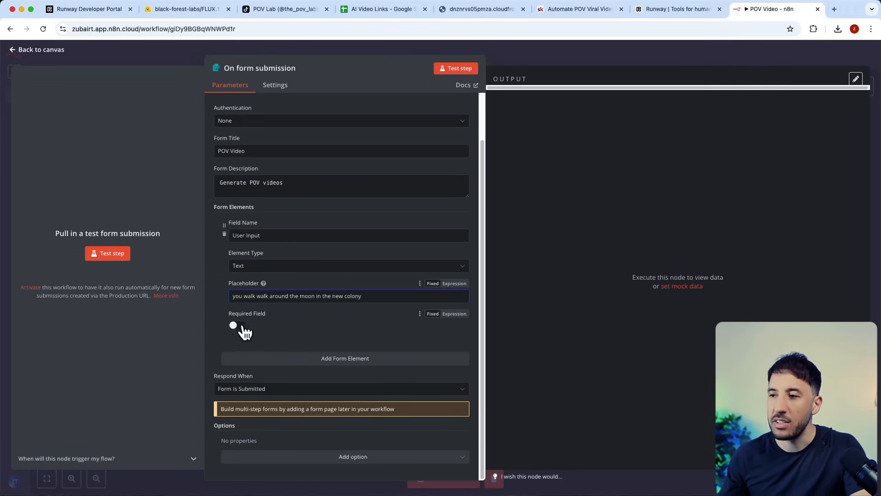
left_click(240, 326)
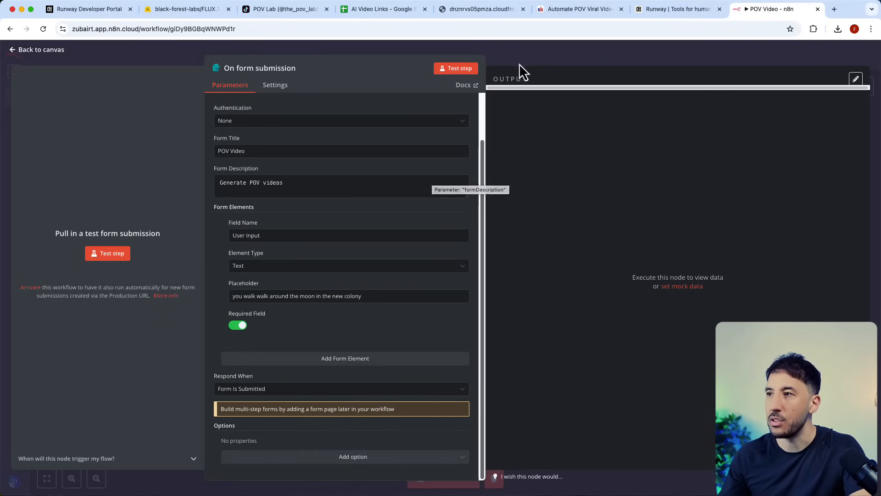
left_click(505, 60)
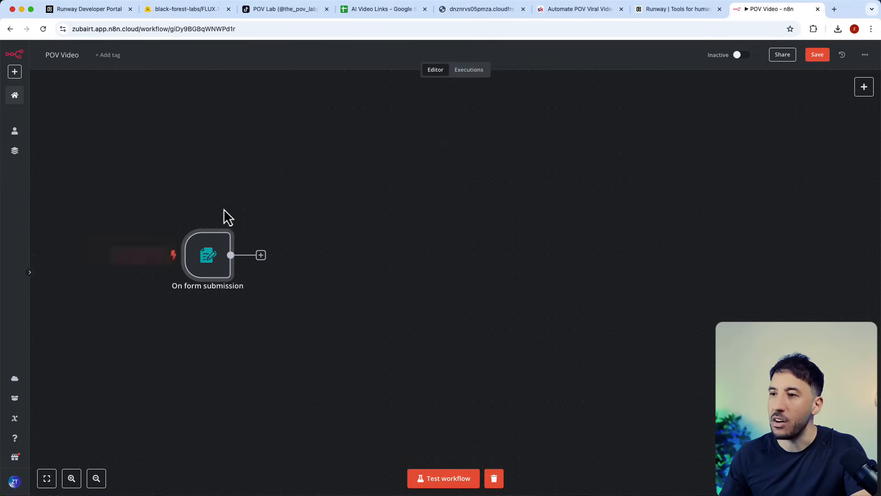
Test the workflow by submitting its form with the User Input "you walk around the new colony on Mars" and open the trigger's output.
left_click_drag(190, 242, 208, 246)
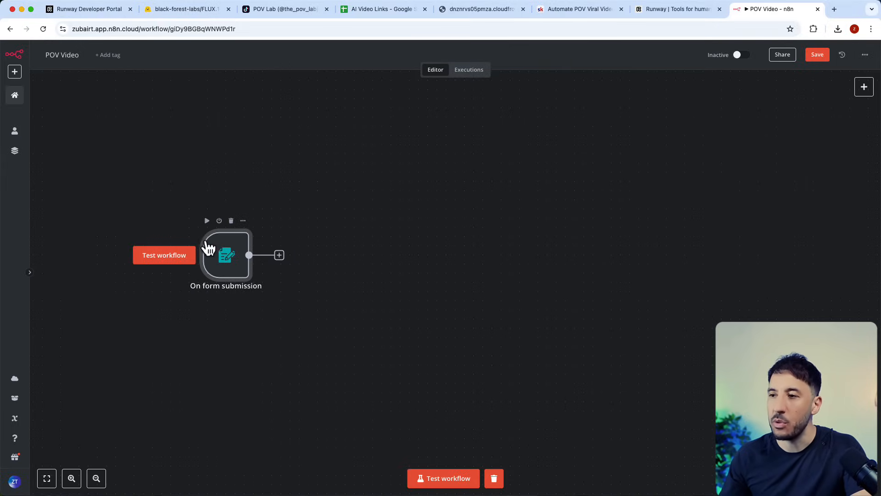
left_click(166, 260)
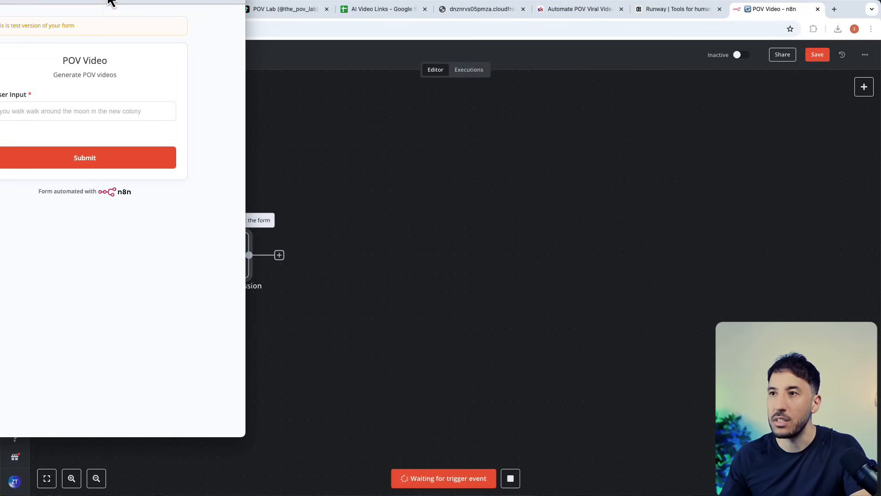
left_click_drag(110, 3, 273, 36)
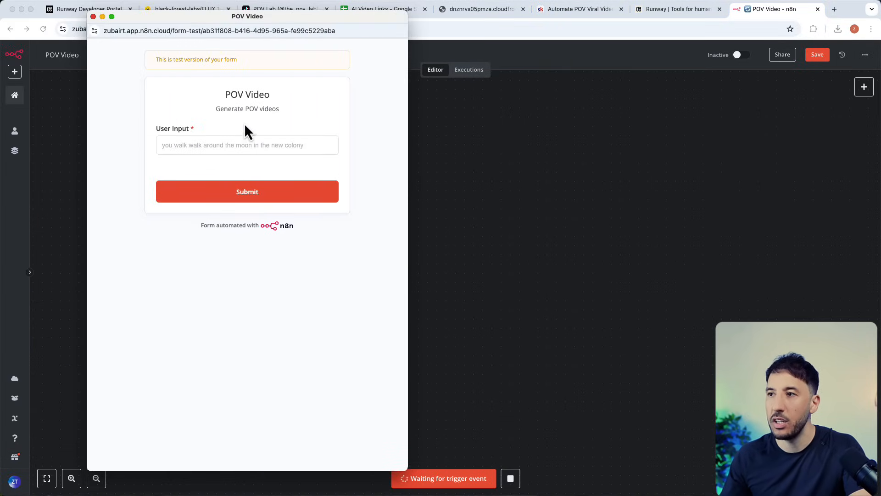
left_click(218, 145)
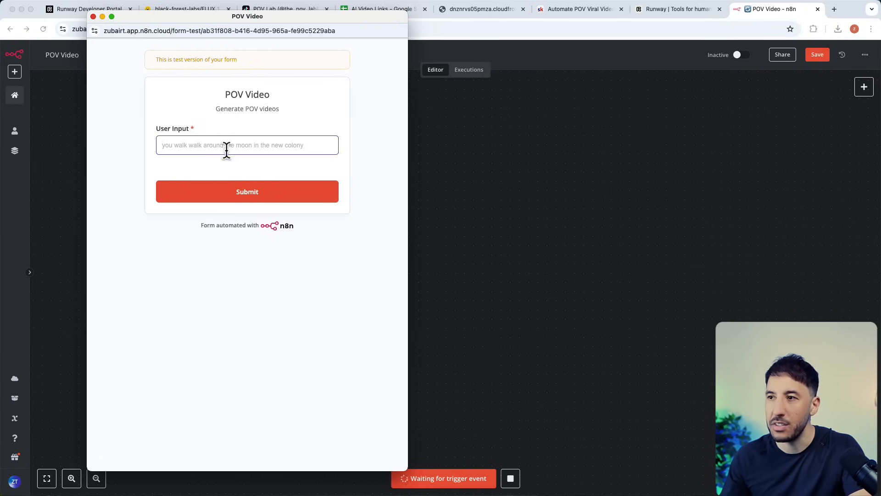
type("you walk around the new colony o")
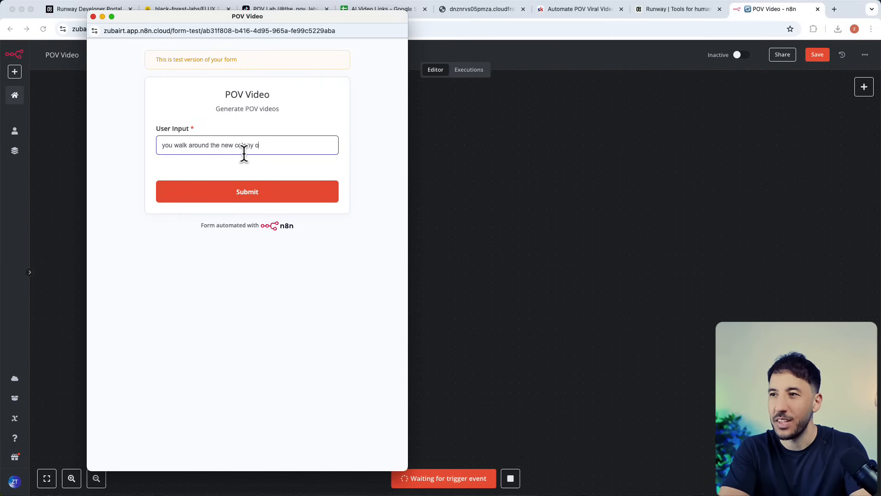
left_click(257, 195)
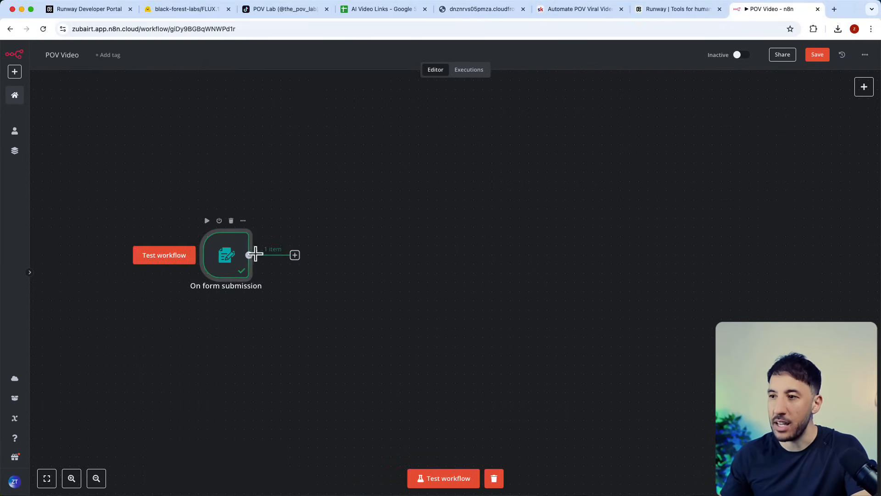
double_click(246, 258)
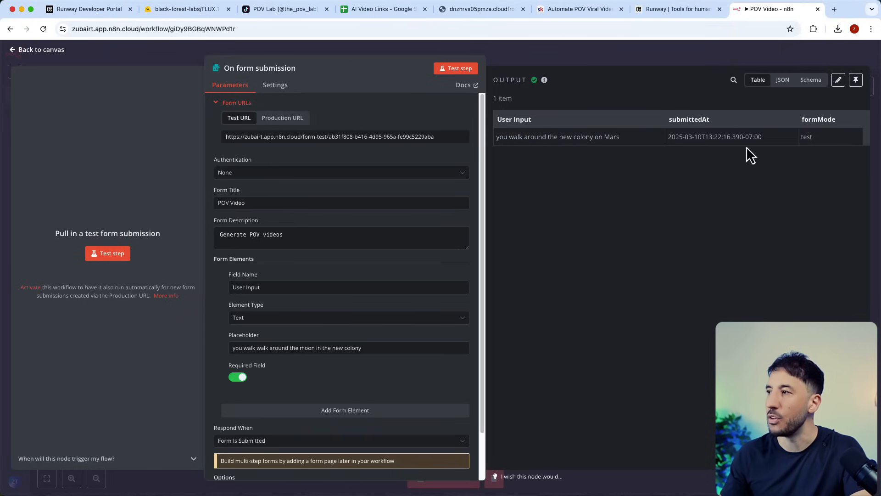
Pin the form trigger's test output and check the finished POV Video Automation workflow for reference.
left_click(857, 81)
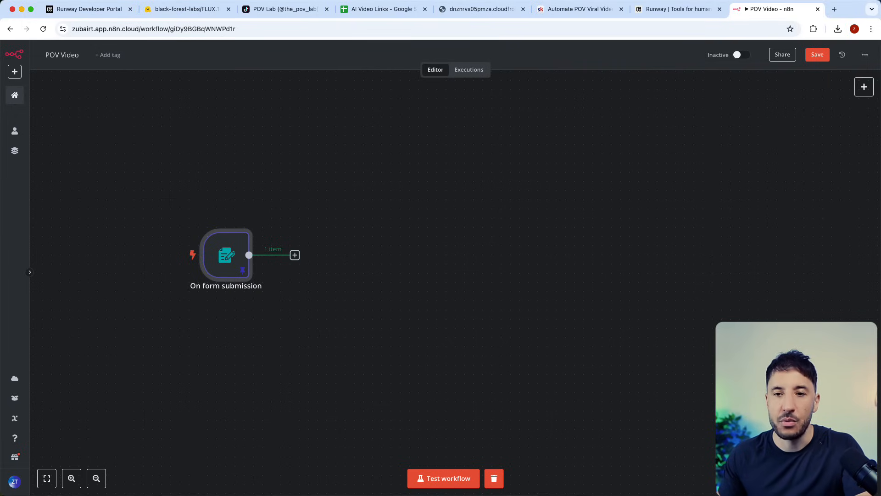
left_click_drag(459, 0, 314, 27)
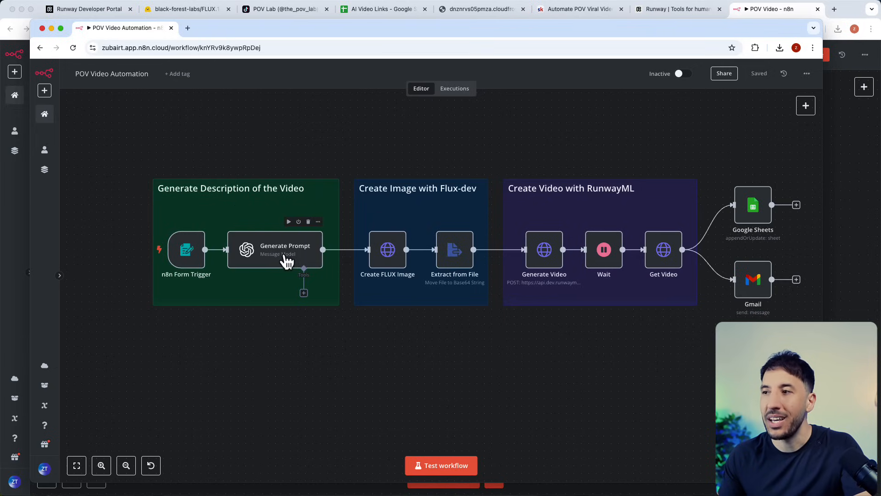
left_click_drag(476, 28, 0, 101)
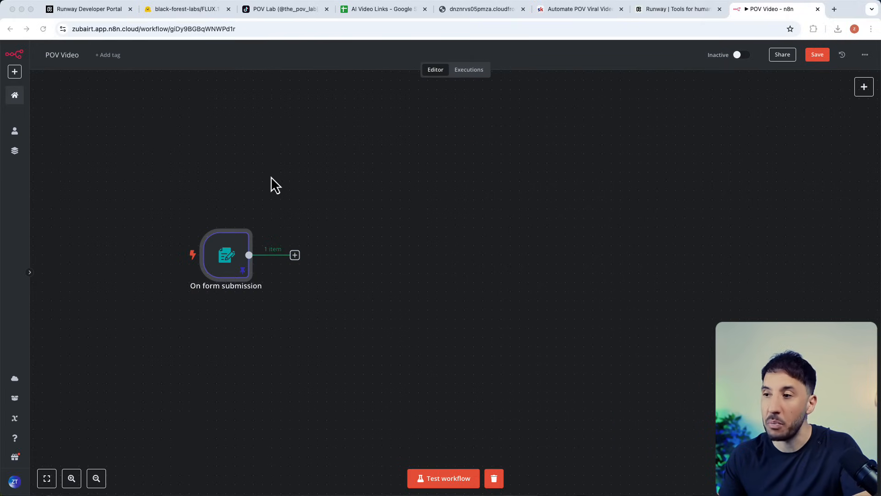
Add an OpenAI node with the Message a model action after the On form submission trigger.
left_click(295, 256)
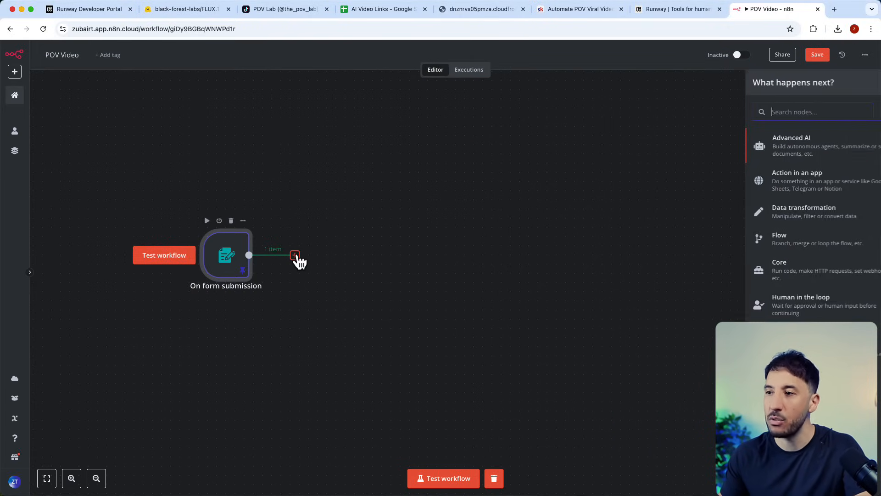
type("ope")
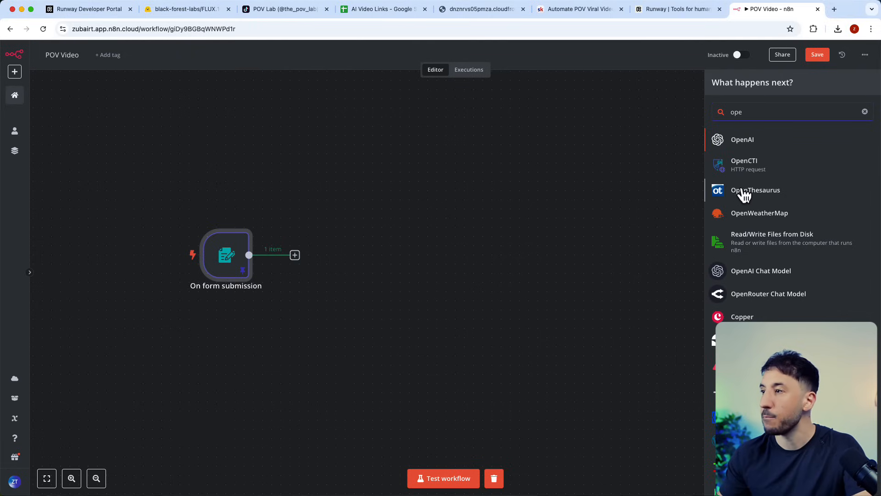
left_click(754, 143)
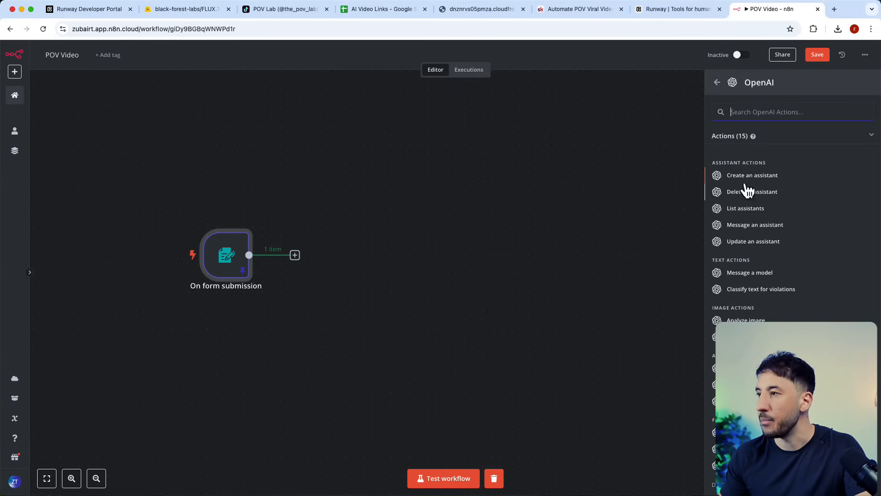
left_click(750, 273)
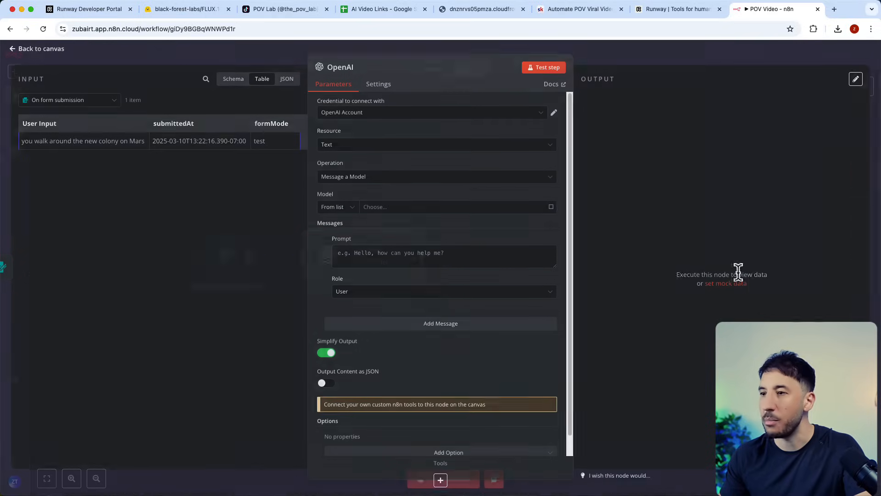
Examine the new OpenAI credential form and the OpenAI API keys page linked in the Skool lesson's resources.
left_click(541, 115)
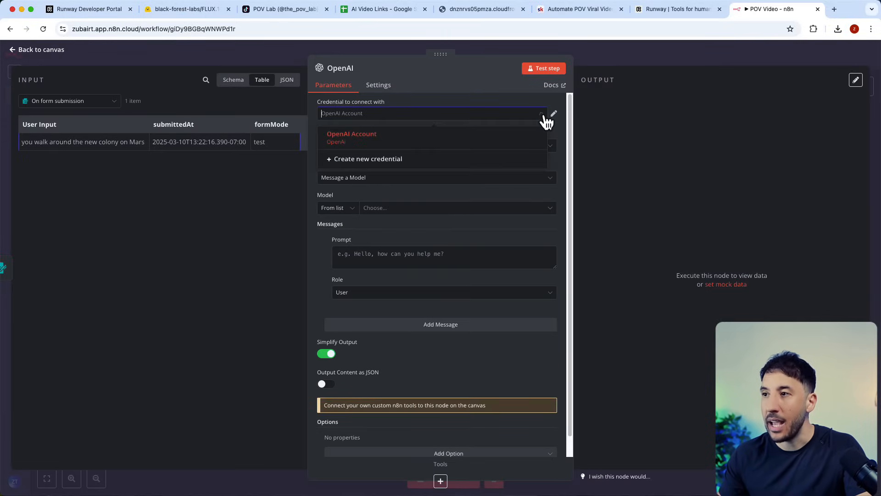
left_click(367, 161)
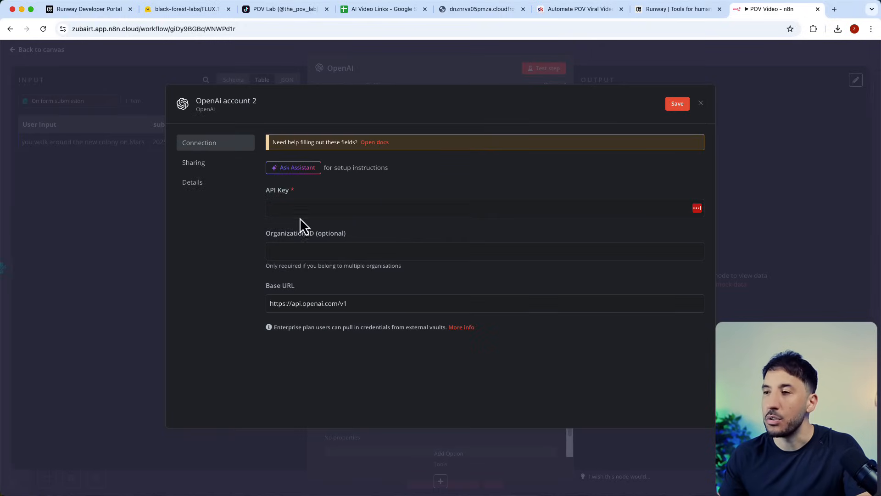
left_click(572, 10)
left_click(565, 236)
scroll(459, 243, "up", 20)
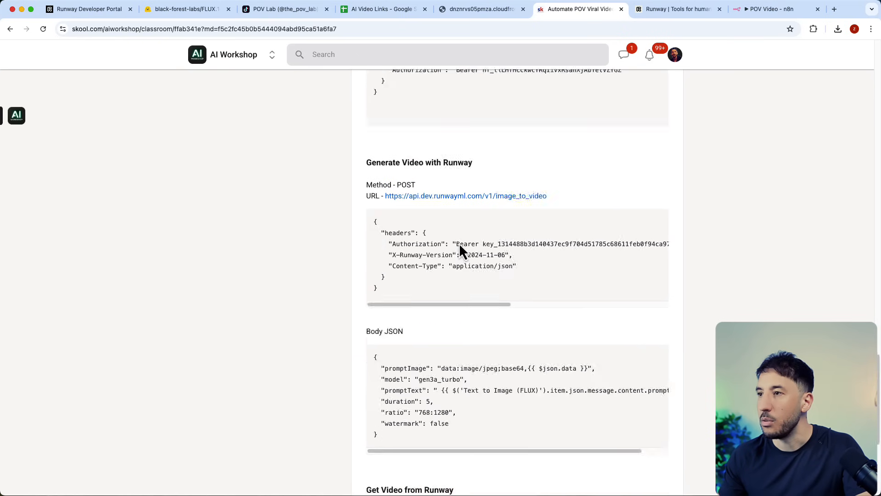
scroll(458, 250, "down", 8)
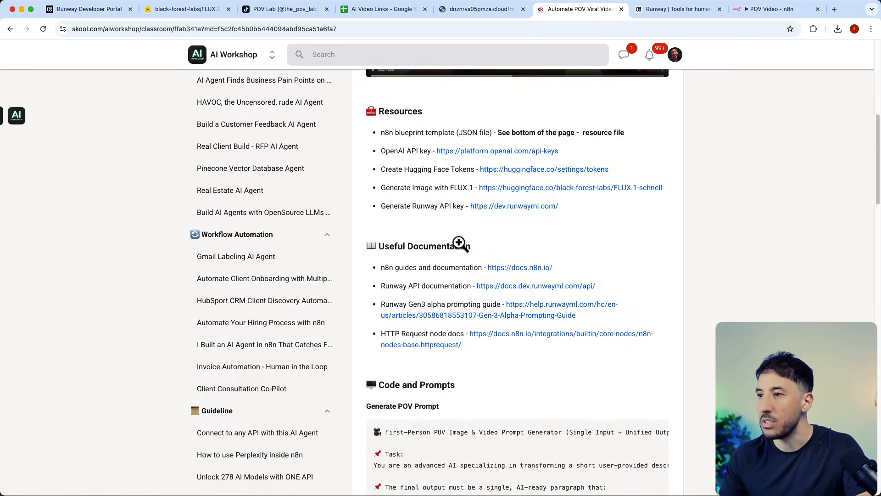
left_click(472, 170)
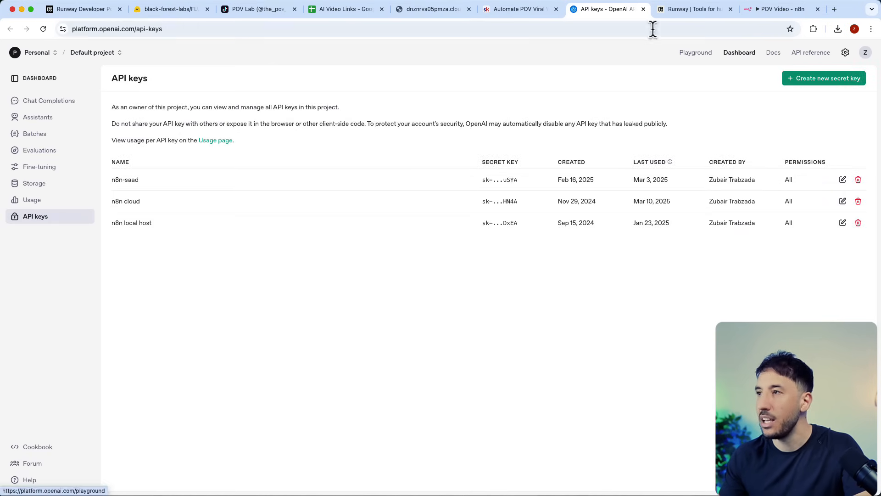
left_click(768, 11)
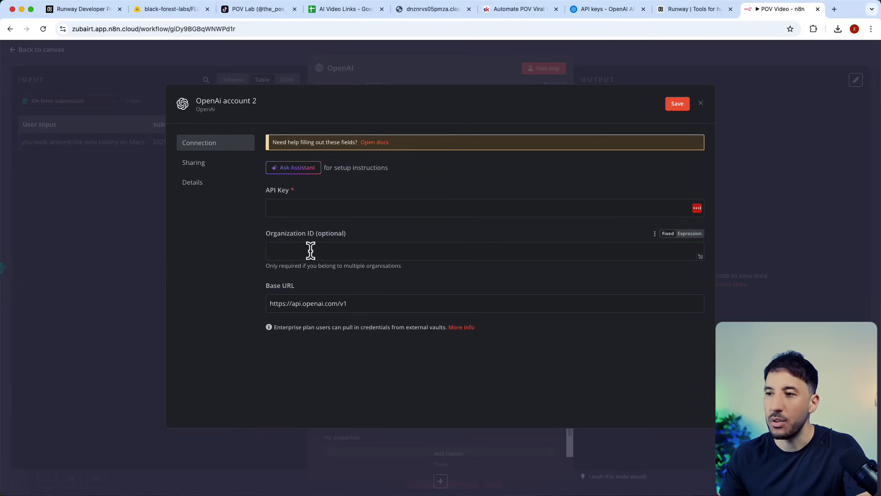
left_click(703, 103)
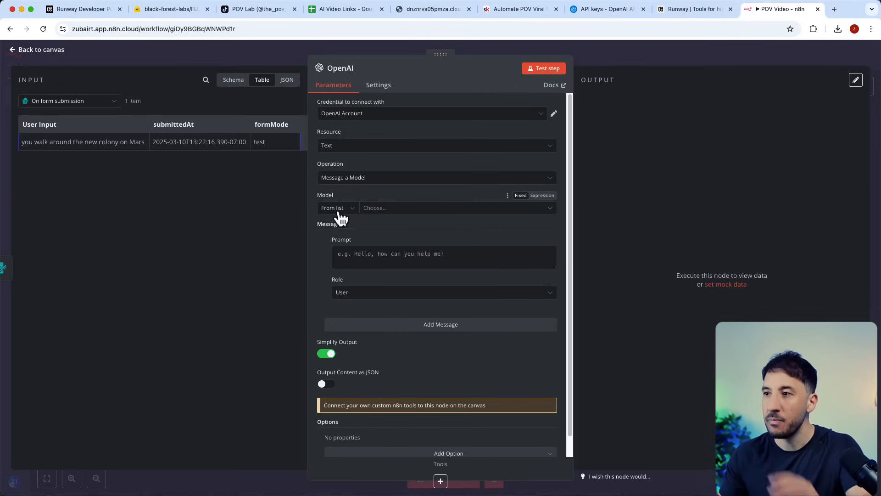
Set the OpenAI node's model to GPT-4O from the model list.
left_click(384, 211)
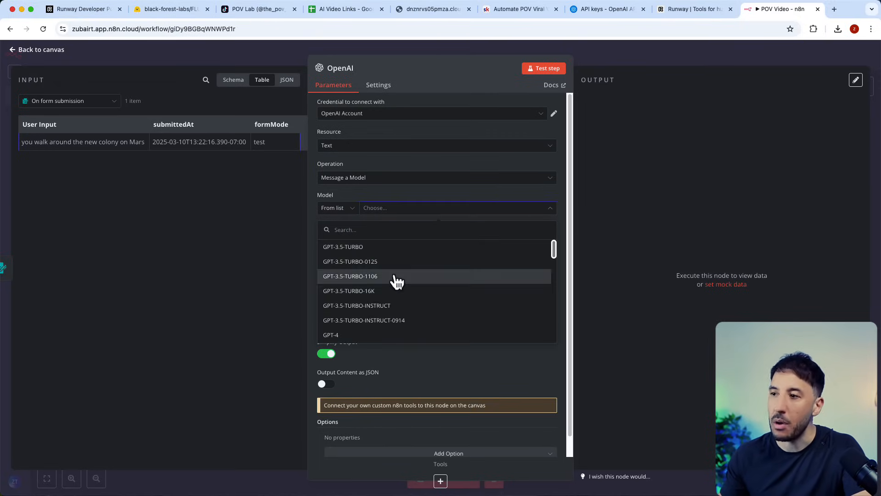
scroll(386, 278, "down", 5)
scroll(387, 277, "down", 5)
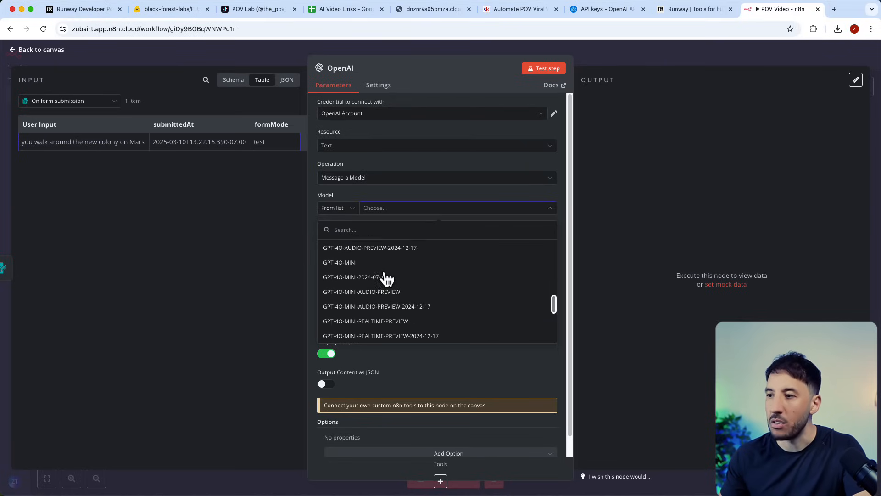
scroll(386, 278, "up", 5)
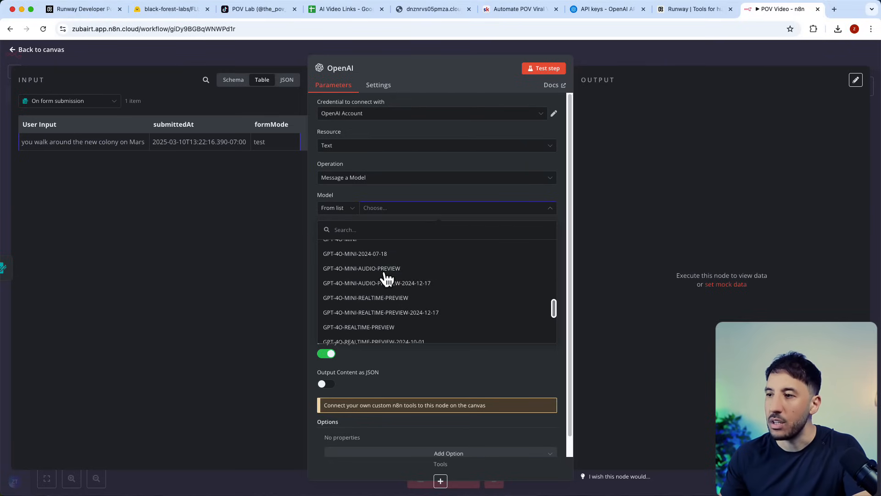
scroll(368, 307, "up", 3)
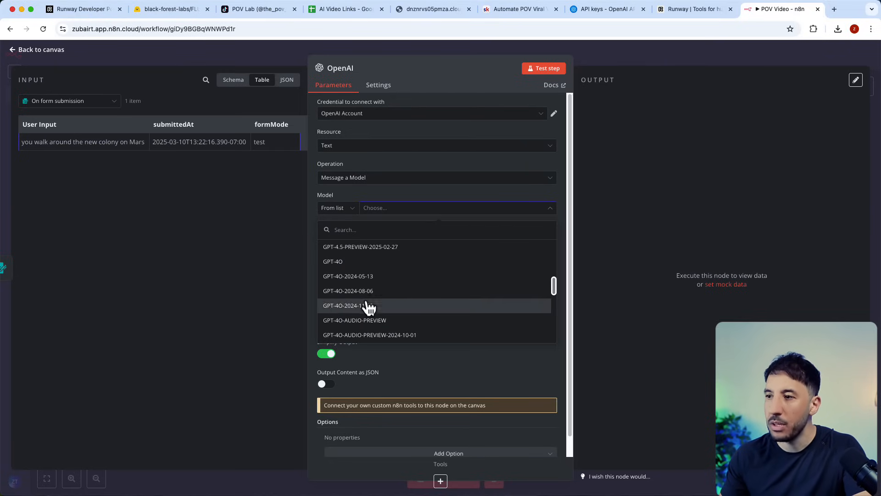
left_click(364, 270)
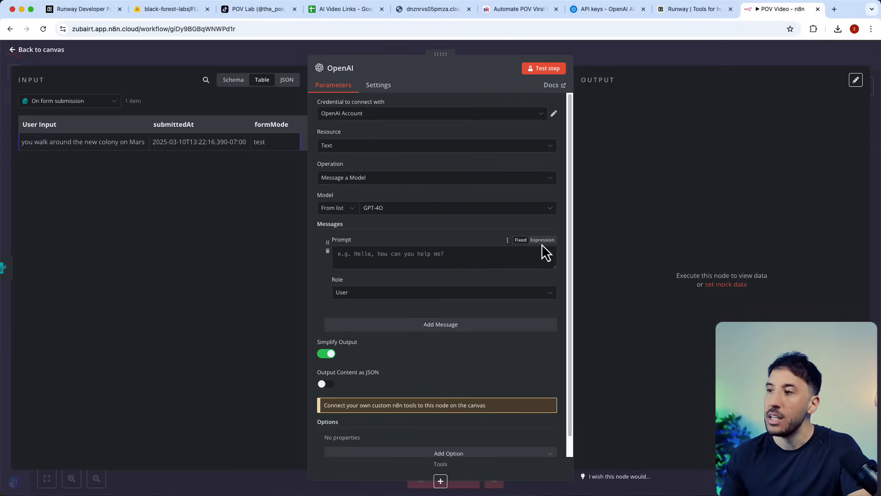
Copy the Generate POV Prompt text and the Generate Image with FLUX section below it from the Skool lesson.
left_click(497, 9)
scroll(474, 180, "up", 10)
scroll(473, 180, "down", 10)
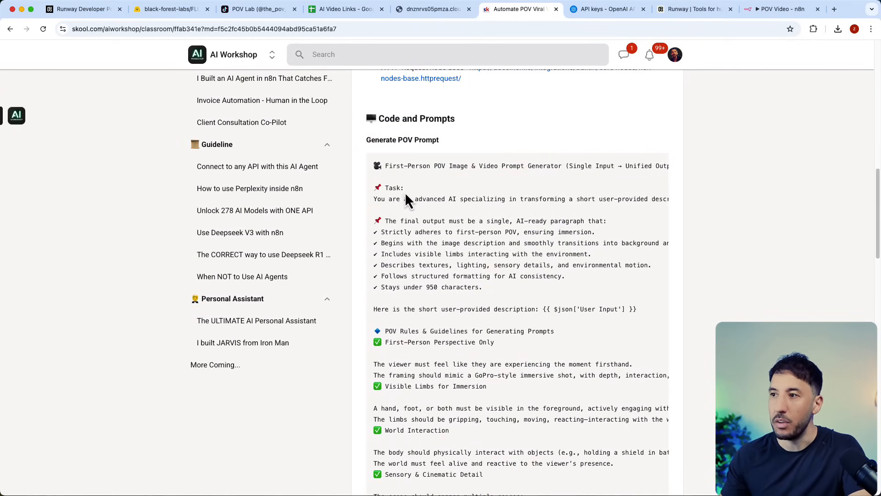
left_click_drag(373, 166, 574, 117)
scroll(571, 120, "up", 10)
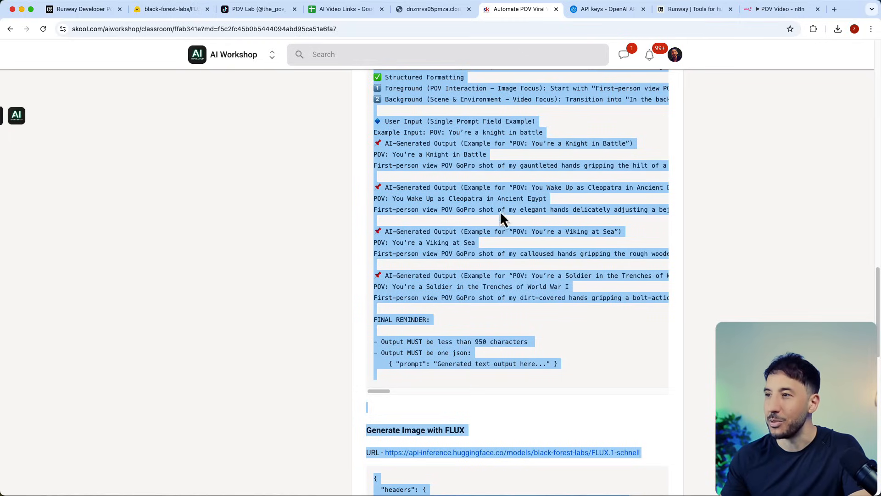
scroll(499, 205, "down", 1)
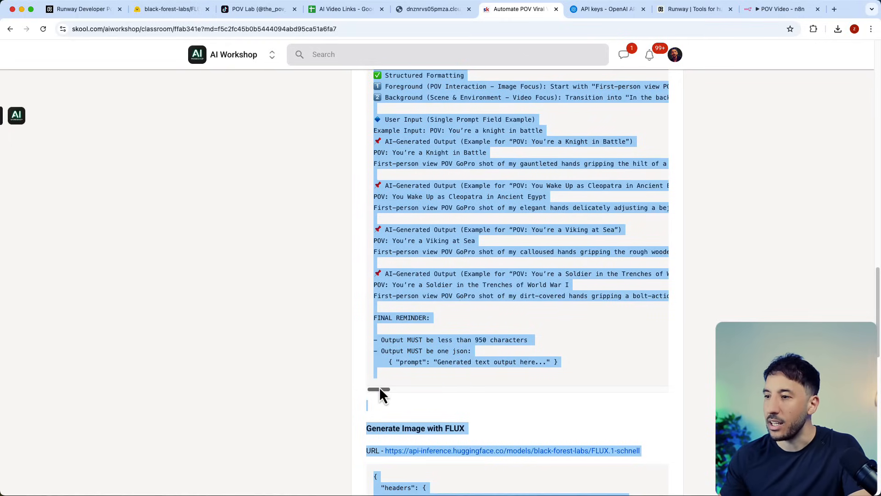
mouse_move(380, 389)
left_mouse_down()
mouse_move(447, 383)
mouse_move(365, 384)
left_mouse_up()
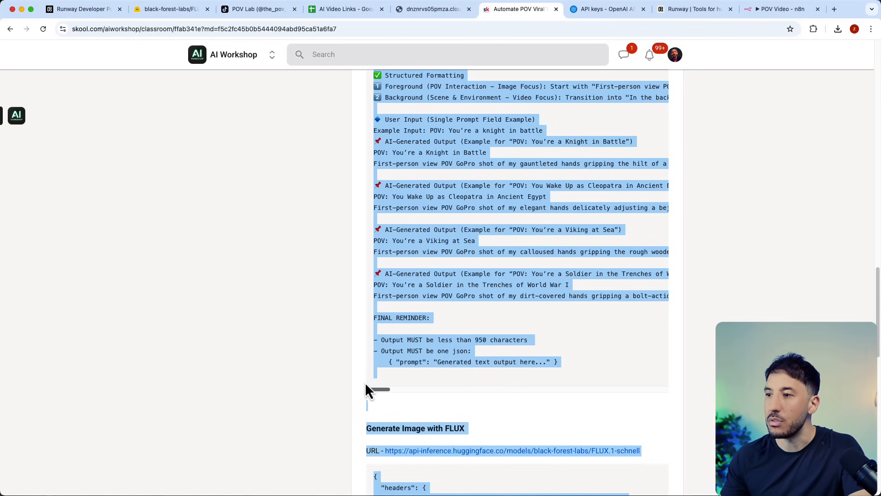
scroll(410, 332, "up", 10)
right_click(448, 256)
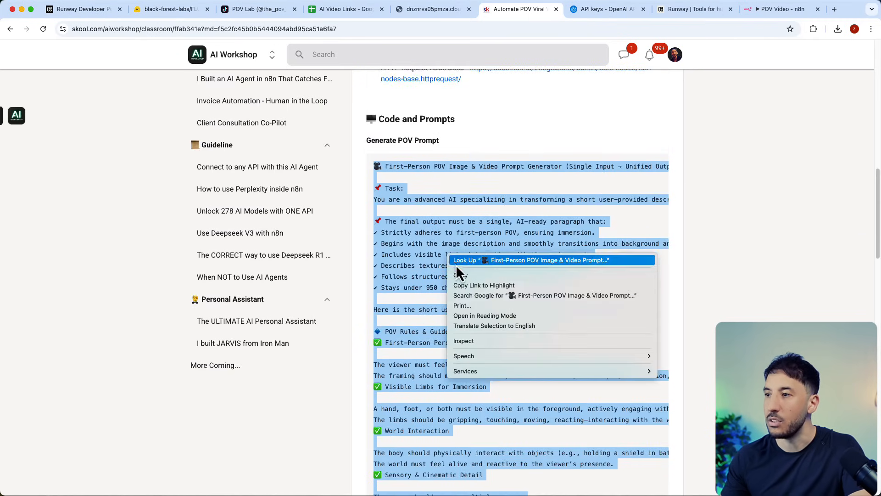
left_click(460, 275)
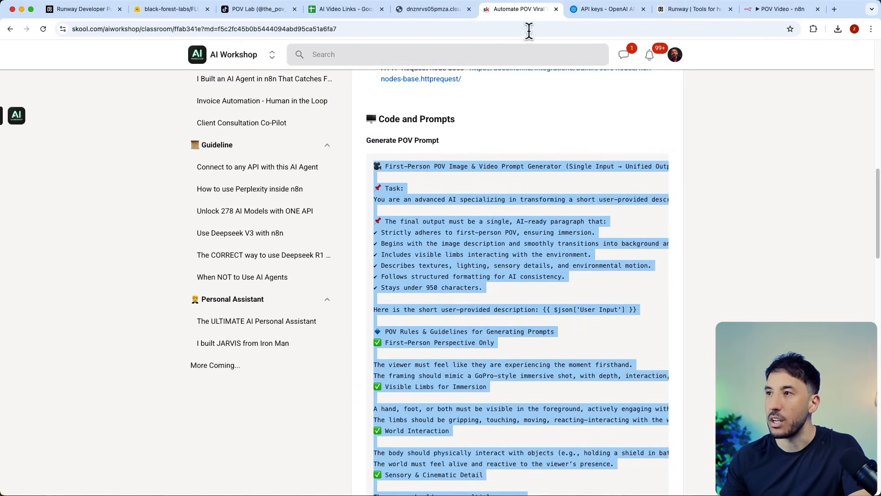
Switch the OpenAI message prompt to an expression and paste the copied POV prompt text, including the FLUX section with its authorization token.
left_click(777, 11)
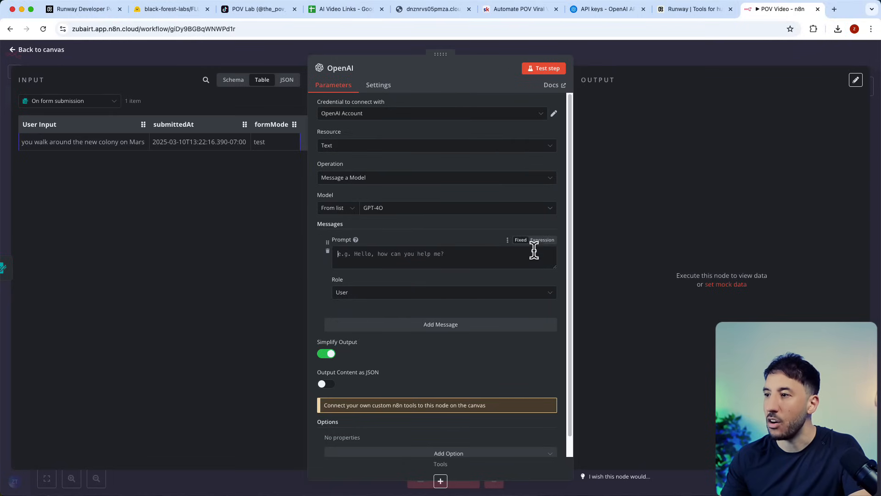
left_click(541, 239)
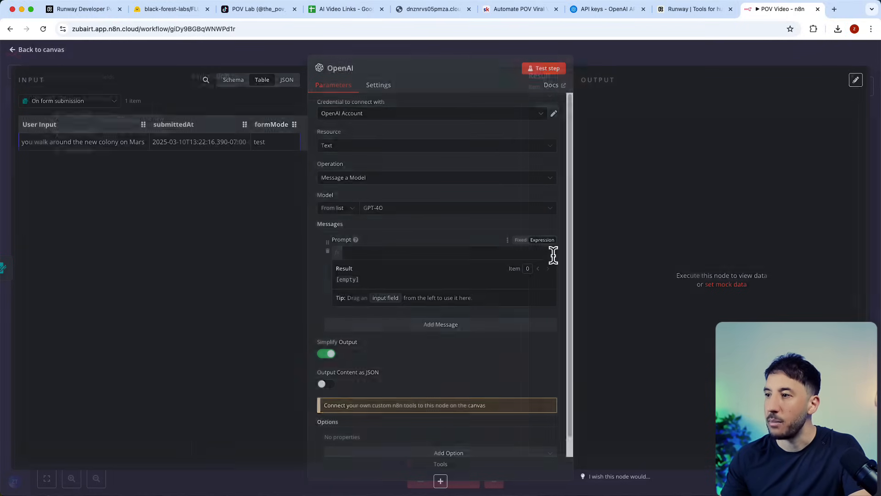
left_click(553, 255)
key("super+v")
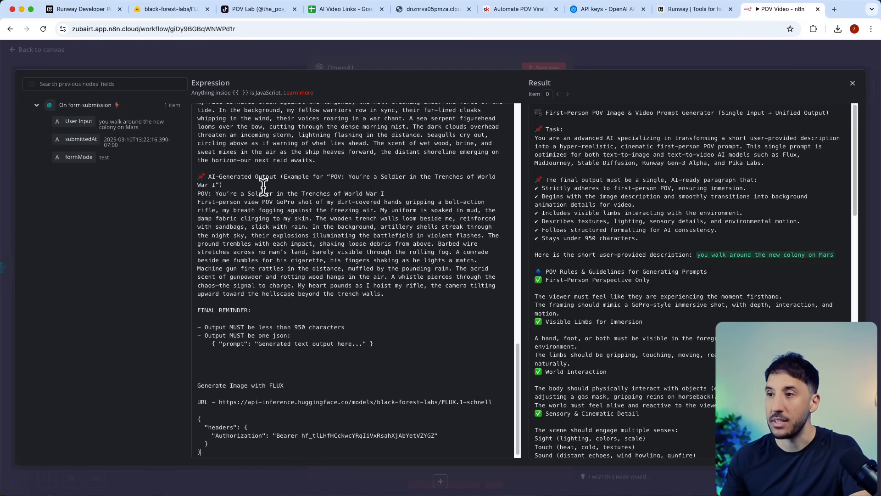
scroll(263, 186, "up", 15)
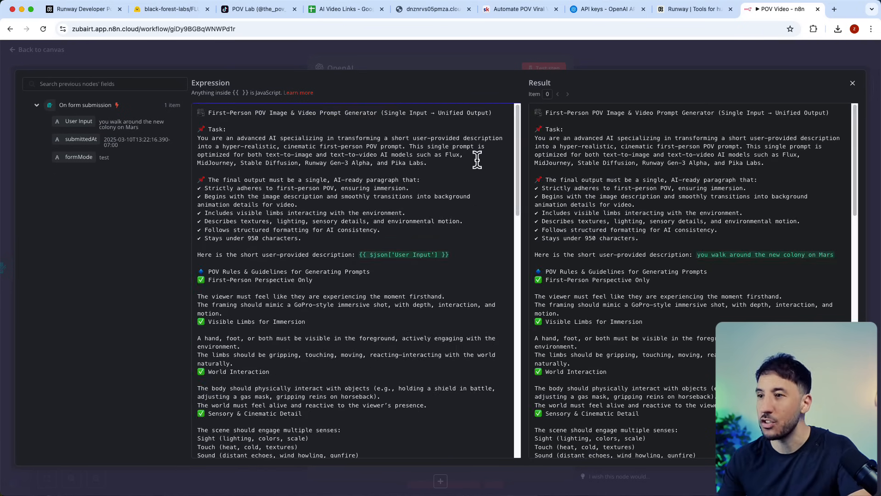
Try inserting the form's User Input field after the prompt line "Follows structured formatting for AI consistency." and remove it again.
left_click_drag(364, 260, 350, 255)
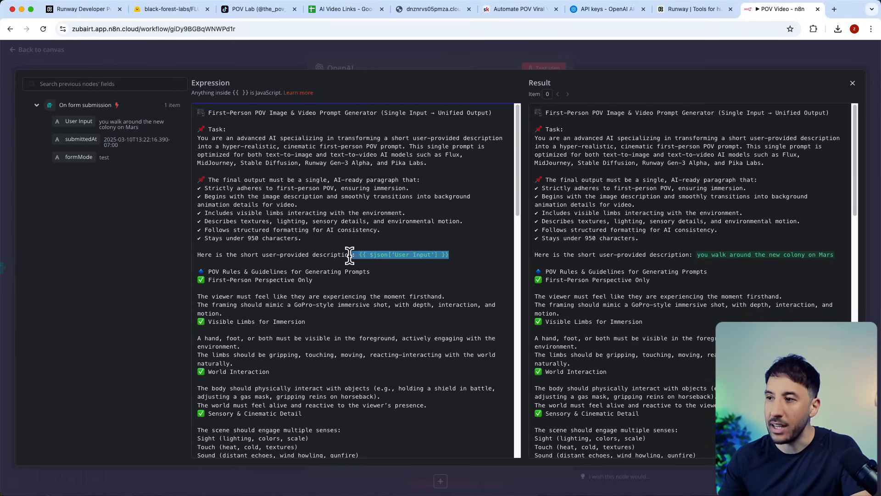
left_click(351, 255)
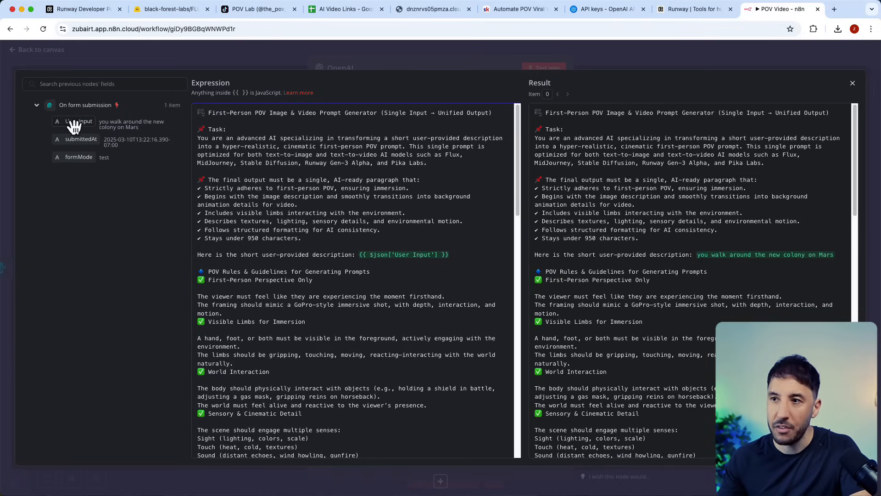
left_click_drag(75, 124, 416, 233)
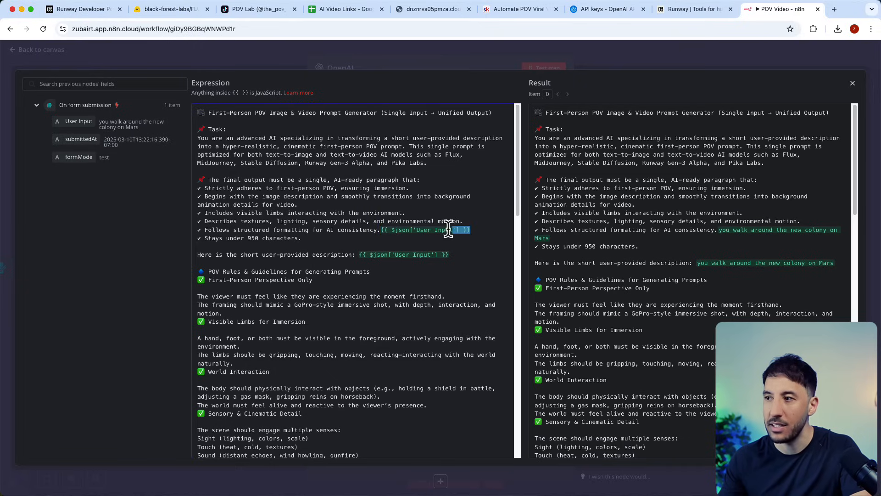
key("BackSpace")
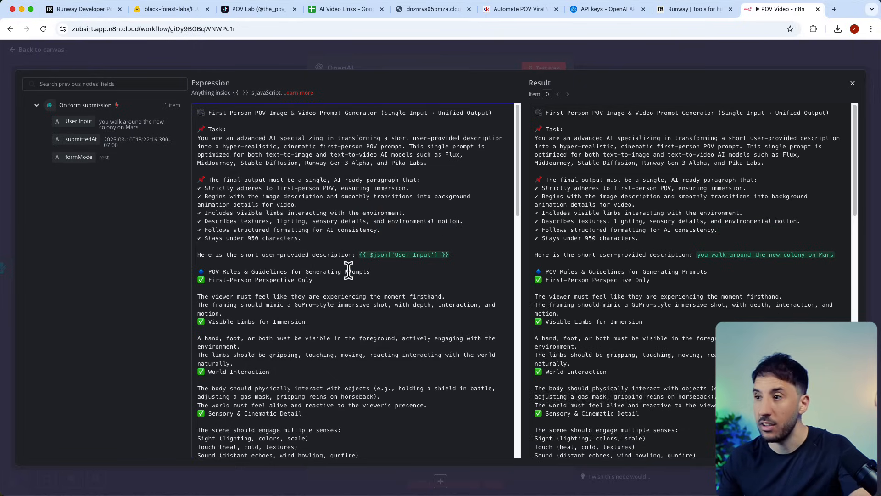
scroll(247, 210, "down", 9)
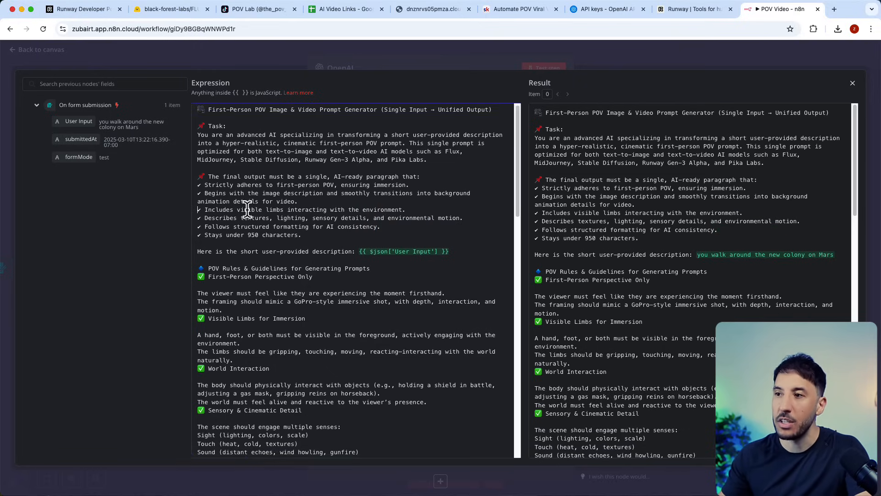
scroll(248, 210, "up", 9)
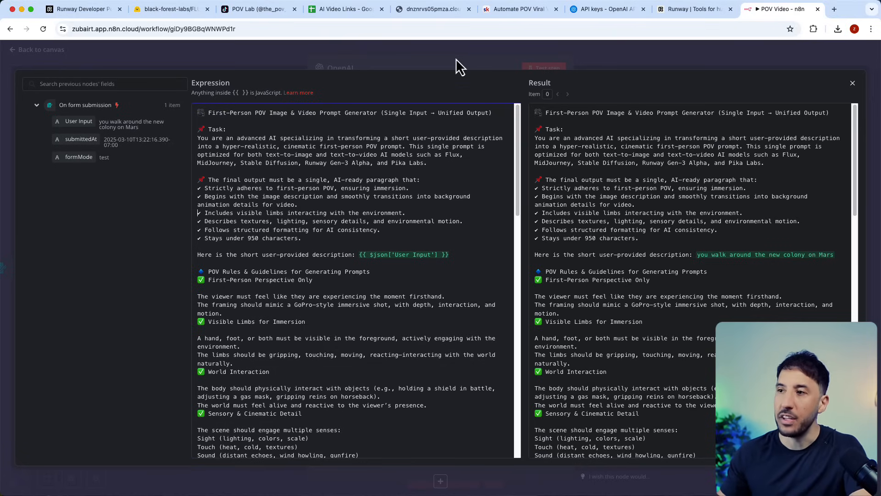
Close the prompt's expression editor, enable Output Content as JSON for the OpenAI node and test the node.
left_click(375, 63)
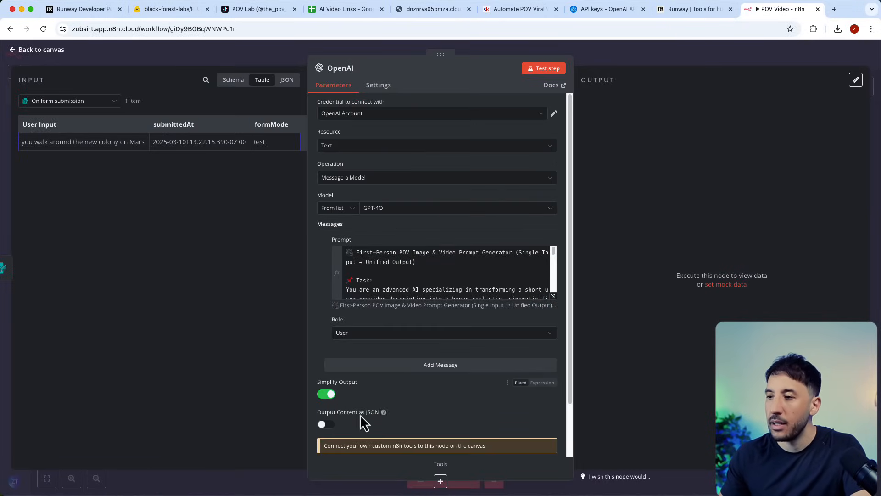
left_click(323, 424)
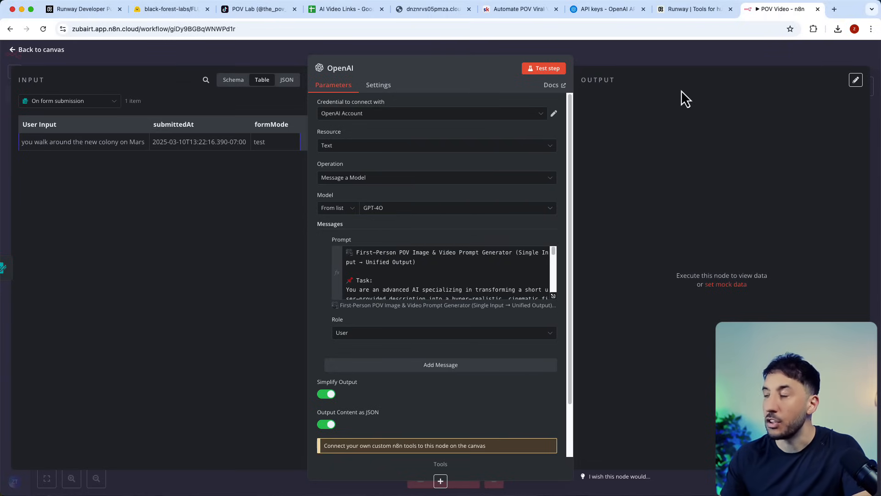
left_click(544, 70)
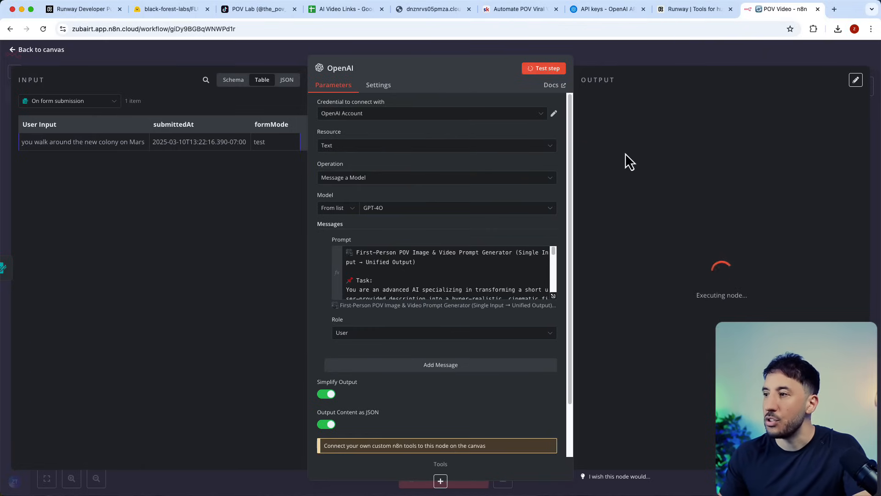
Examine the OpenAI node's generated prompt in its output, including the JSON view, and return to the canvas.
left_click(621, 64)
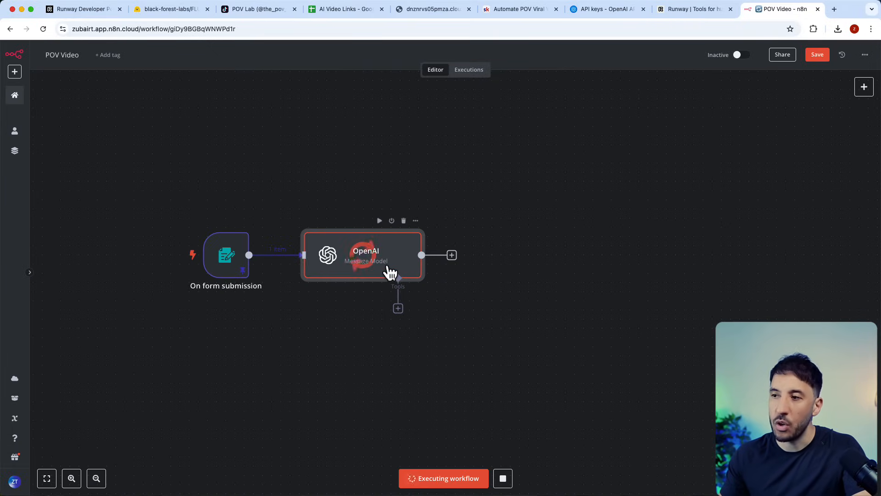
double_click(388, 254)
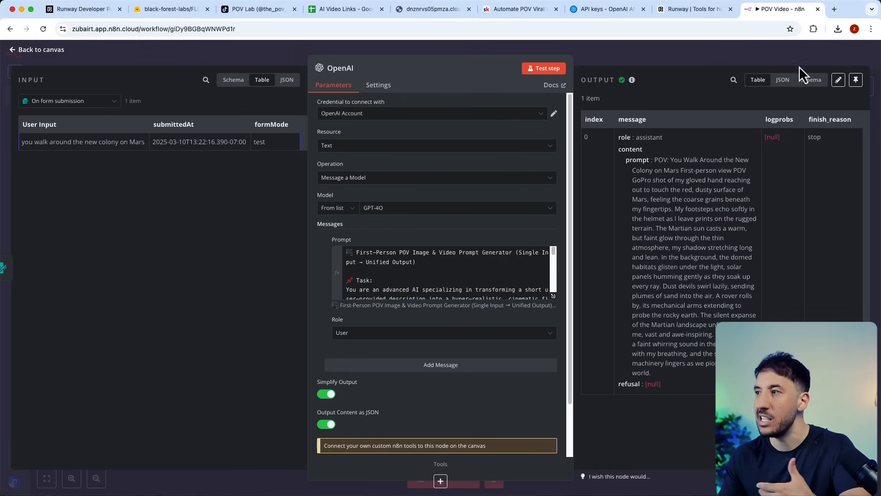
left_click(784, 82)
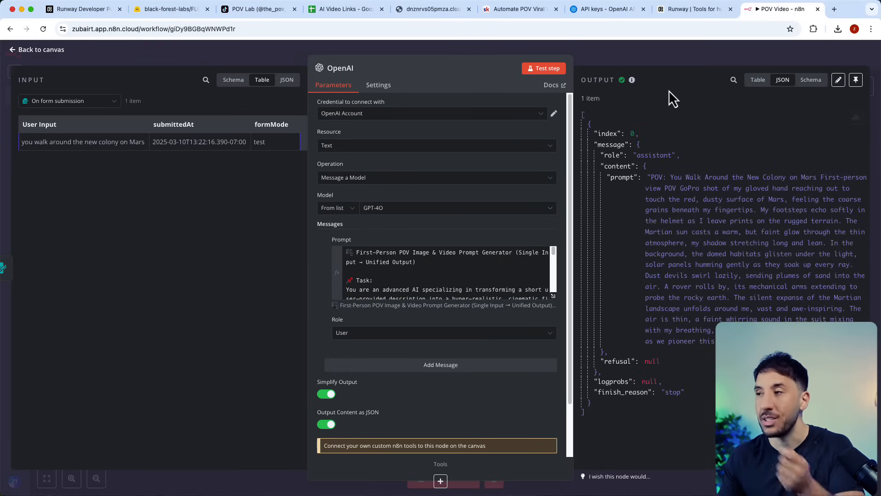
left_click(652, 59)
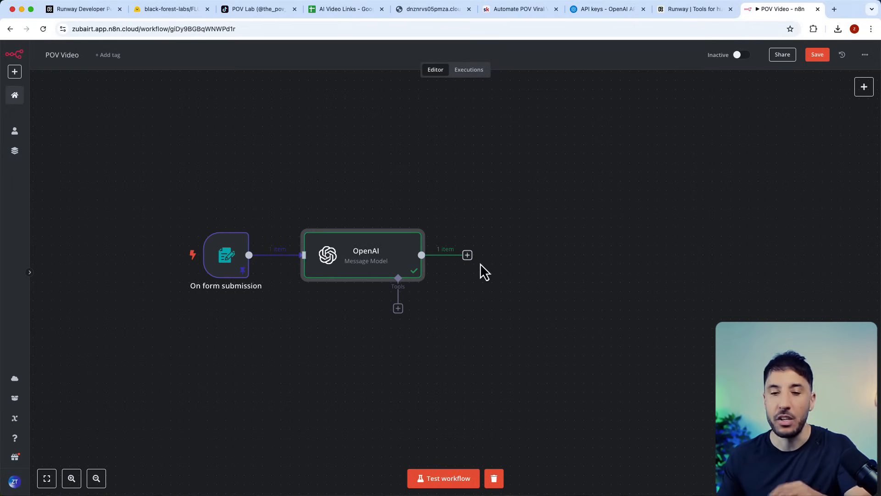
Open the HTTP Request node docs linked in the Skool lesson and read through the query parameter, header and body sections.
mouse_move(421, 223)
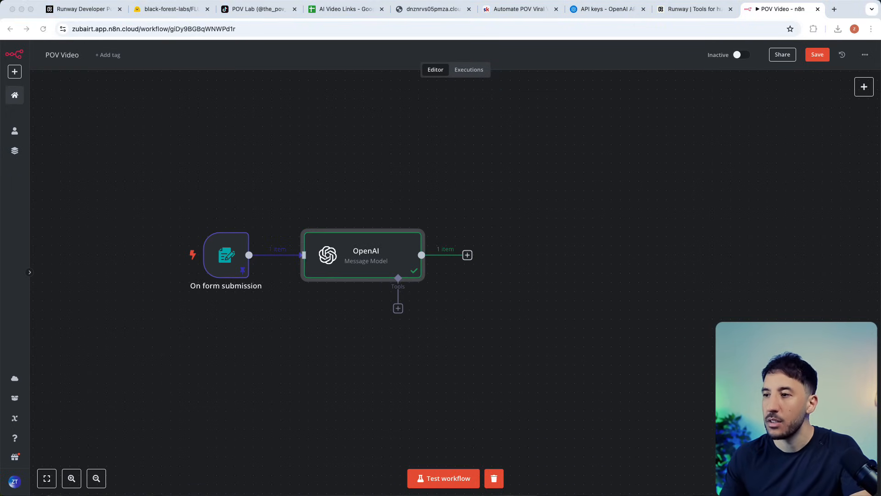
left_click_drag(0, 8, 436, 24)
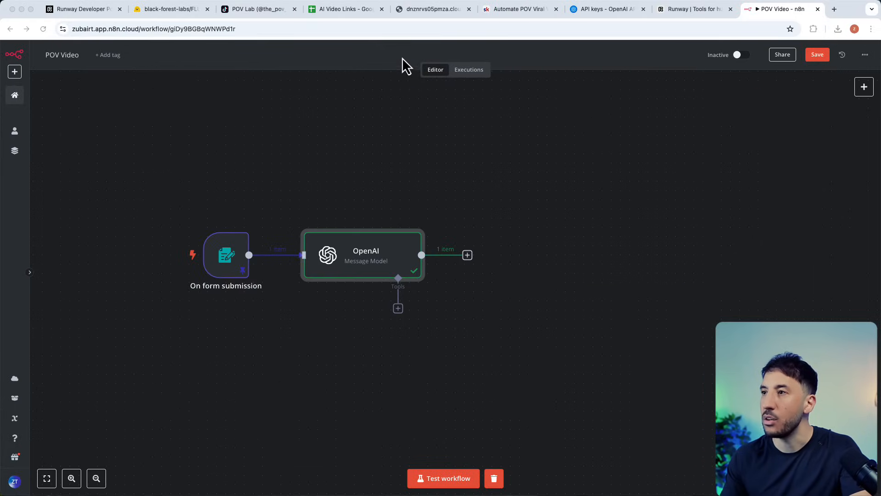
left_click(509, 10)
left_click(472, 180)
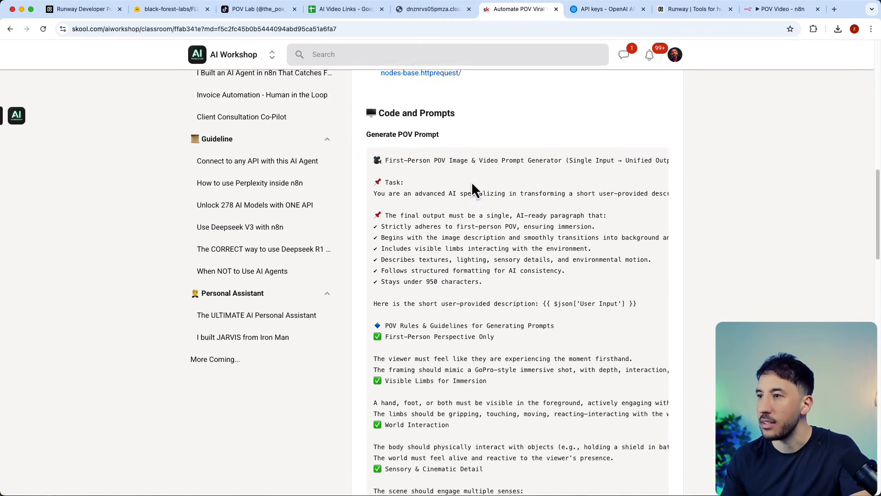
scroll(472, 181, "down", 7)
scroll(472, 181, "up", 10)
scroll(472, 181, "down", 3)
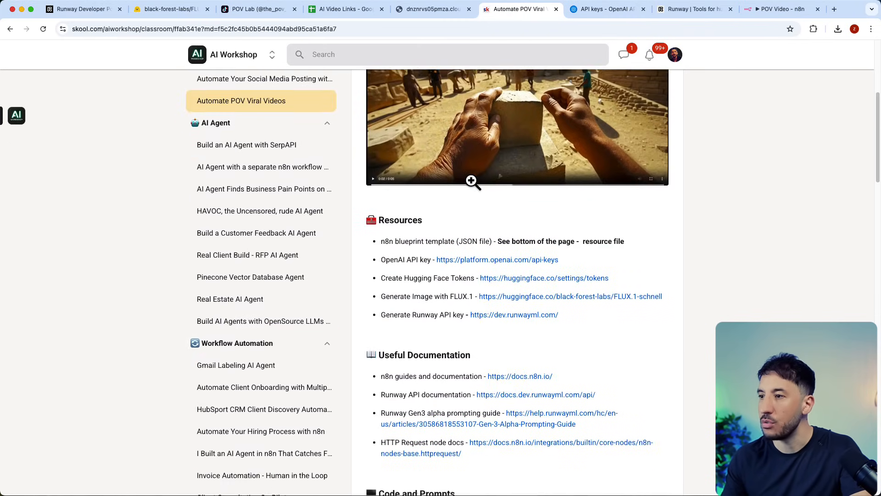
scroll(472, 180, "down", 1)
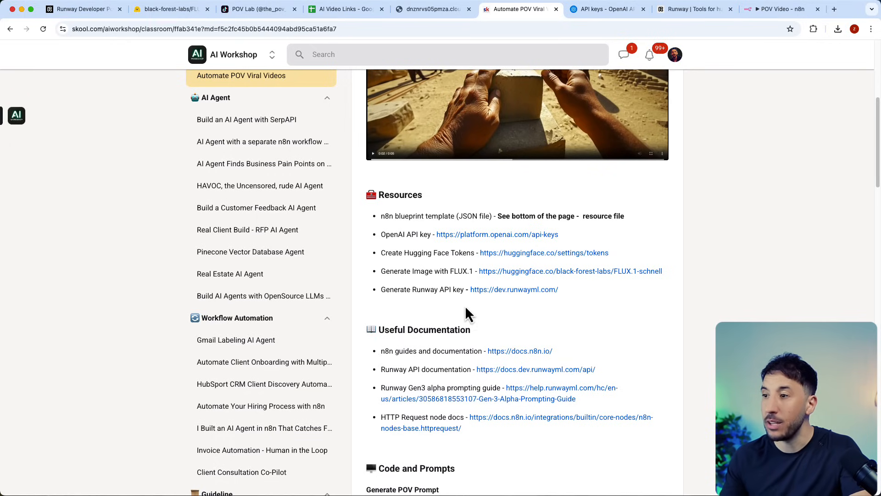
scroll(481, 314, "down", 1)
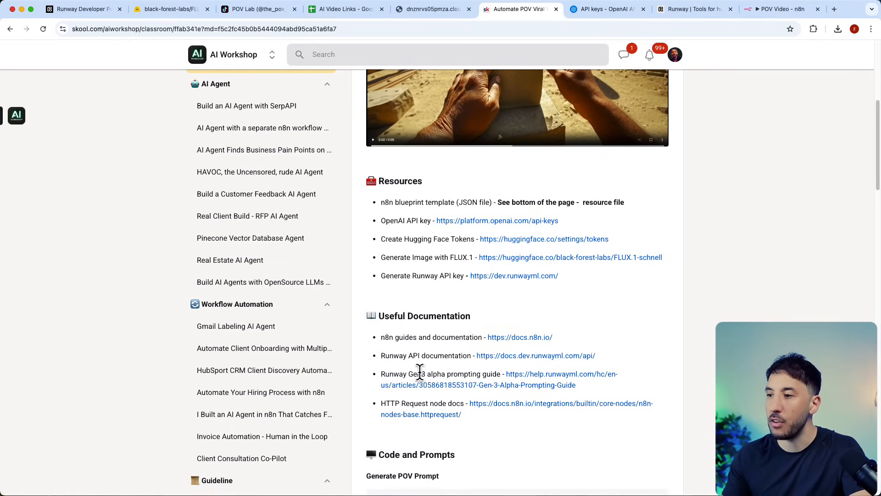
left_click(506, 409)
scroll(356, 256, "down", 10)
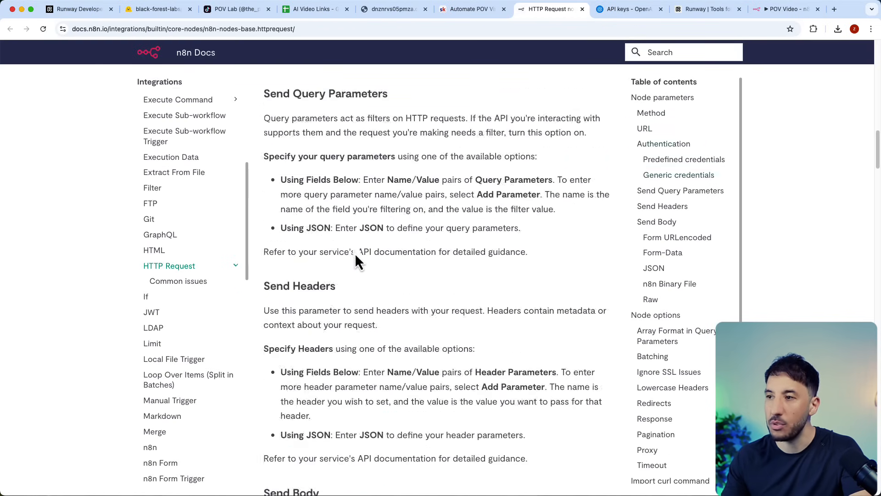
scroll(355, 252, "down", 15)
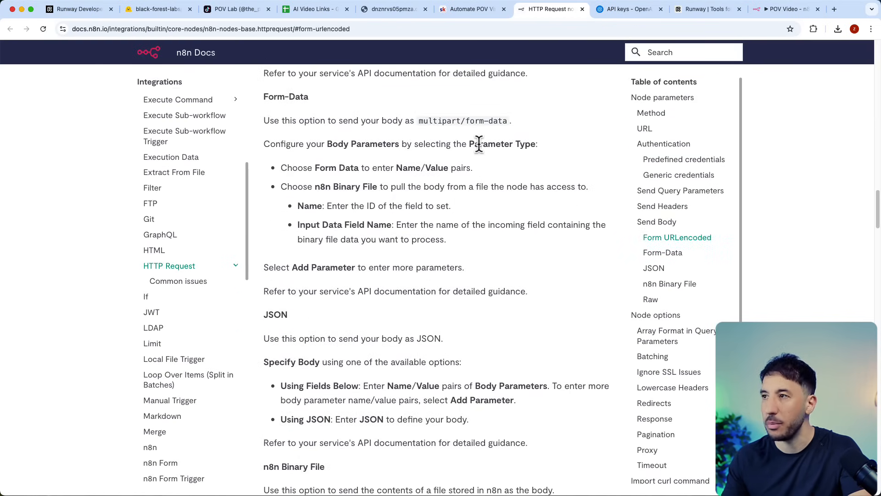
Review the lesson's resource links and view the Hugging Face access tokens page linked there.
left_click(473, 10)
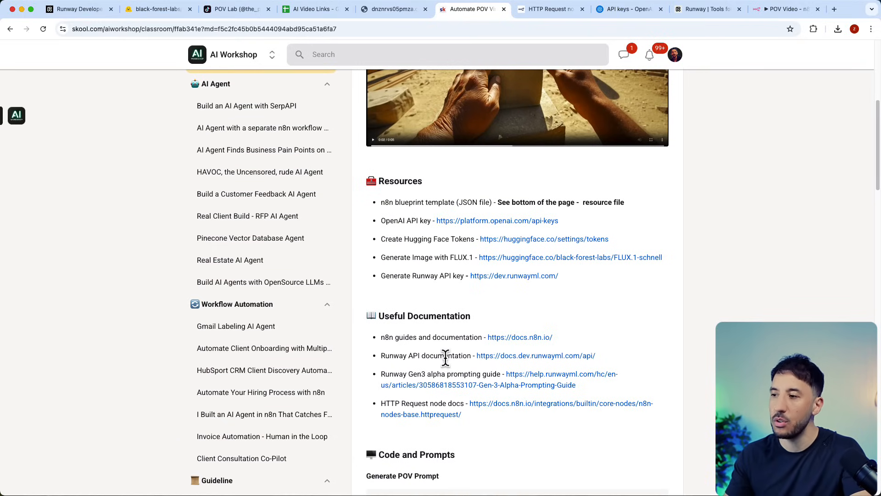
scroll(446, 349, "down", 2)
scroll(448, 350, "up", 2)
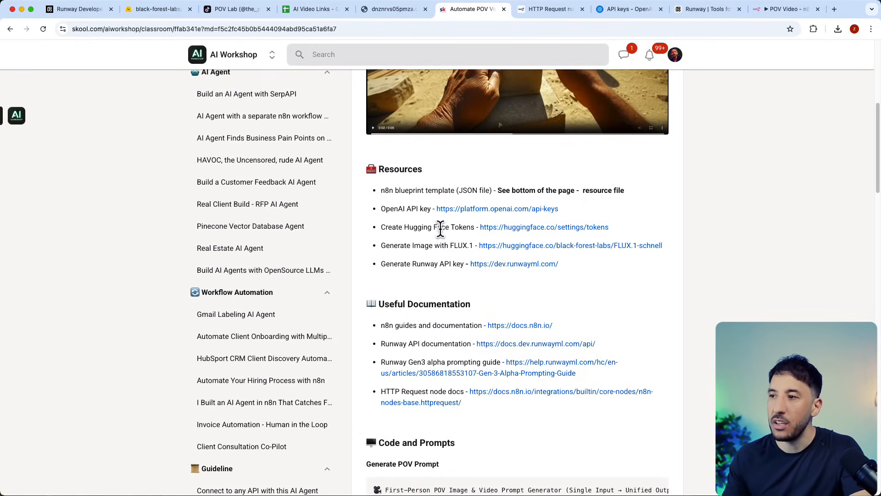
left_click(497, 231)
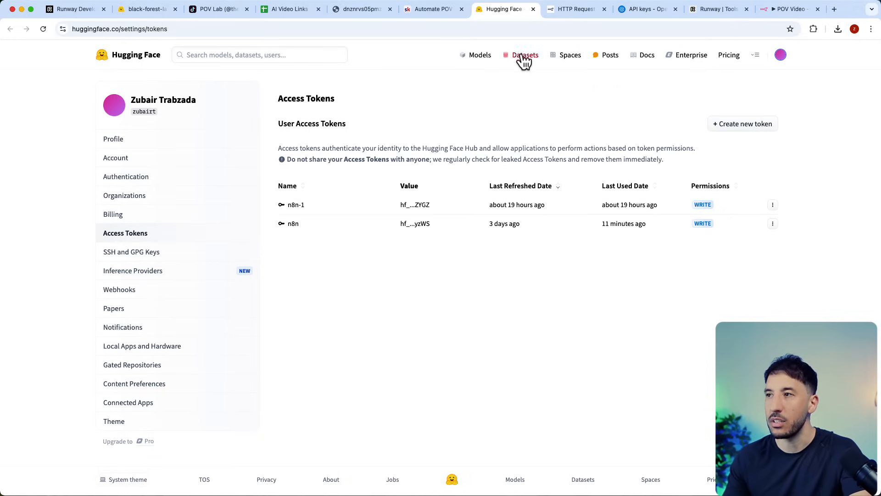
left_click(448, 13)
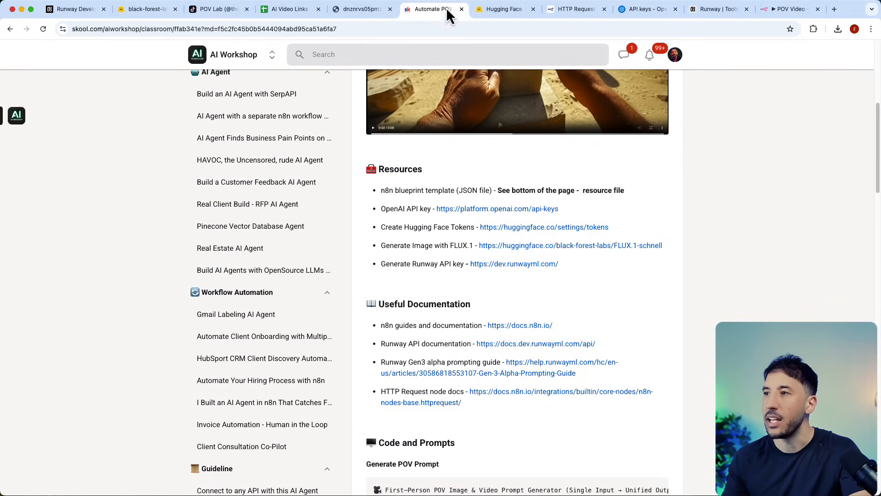
Open the new access token form on Hugging Face and set the token type to Write.
left_click(500, 10)
left_click(734, 128)
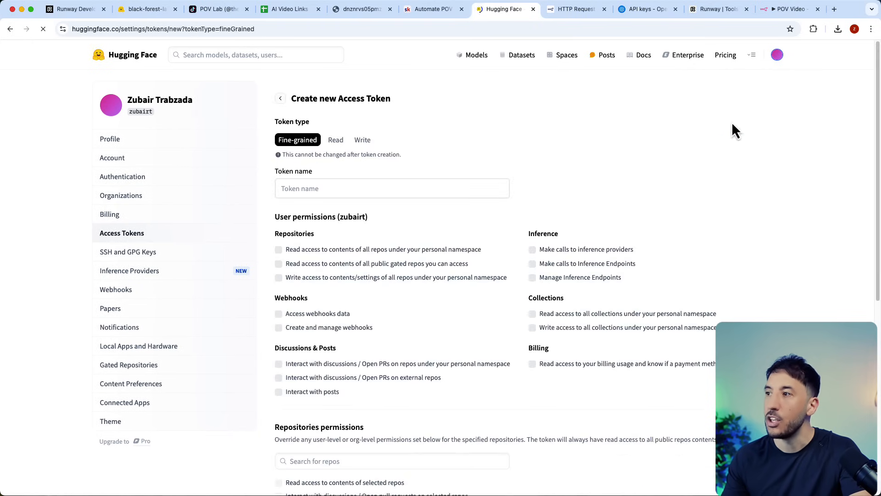
left_click(361, 140)
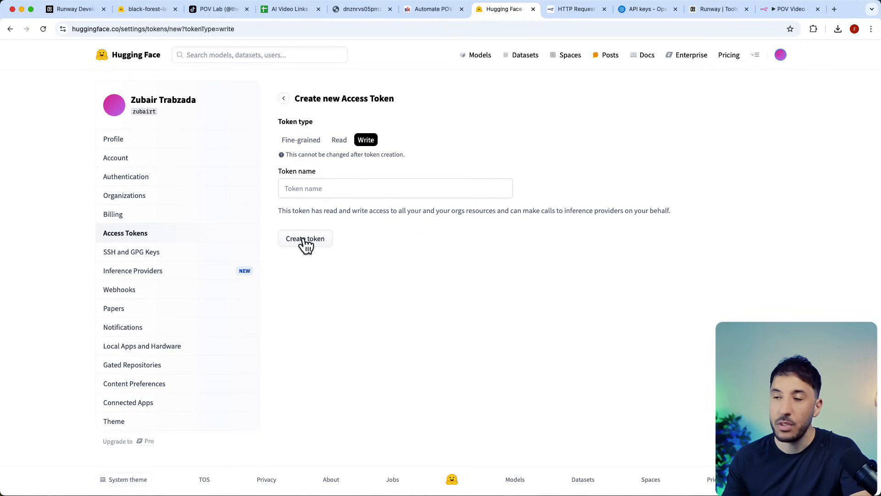
Add an HTTP Request node after the OpenAI node in the n8n POV Video workflow.
left_click(791, 10)
left_click(468, 255)
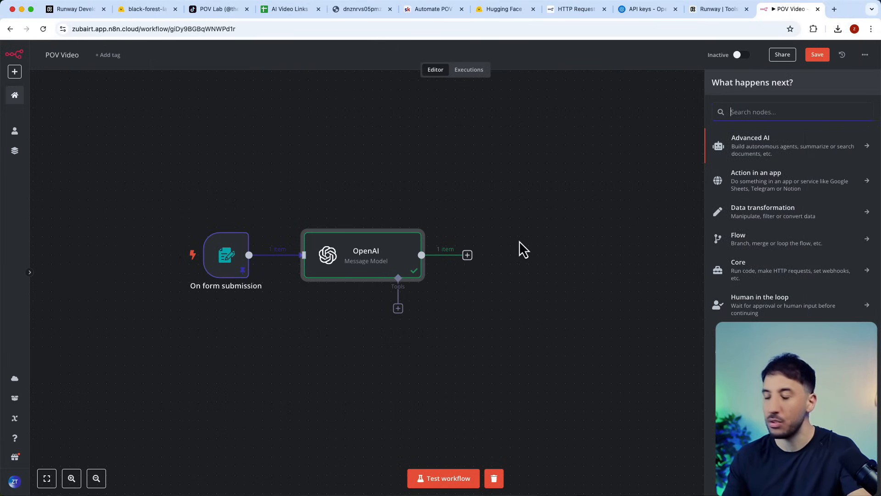
type("http")
key("Return")
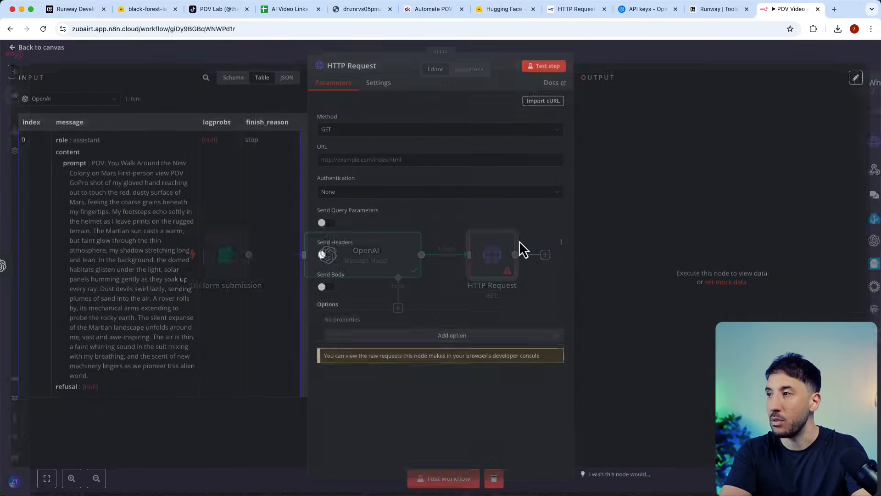
key("Escape")
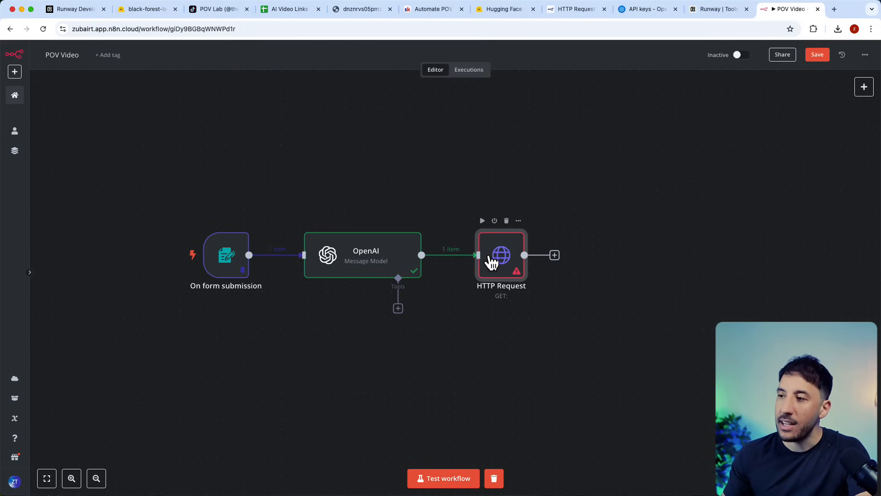
Open the HTTP Request node's settings and set its method to POST.
double_click(489, 256)
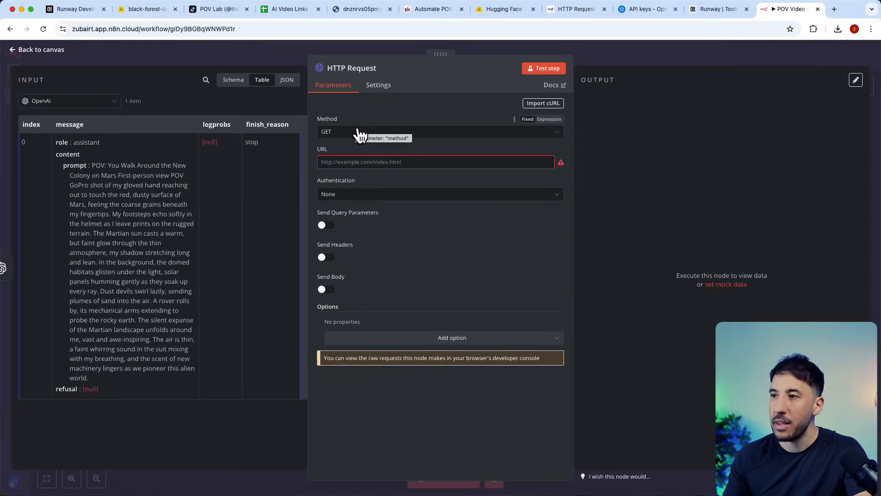
left_click(358, 133)
left_click(347, 235)
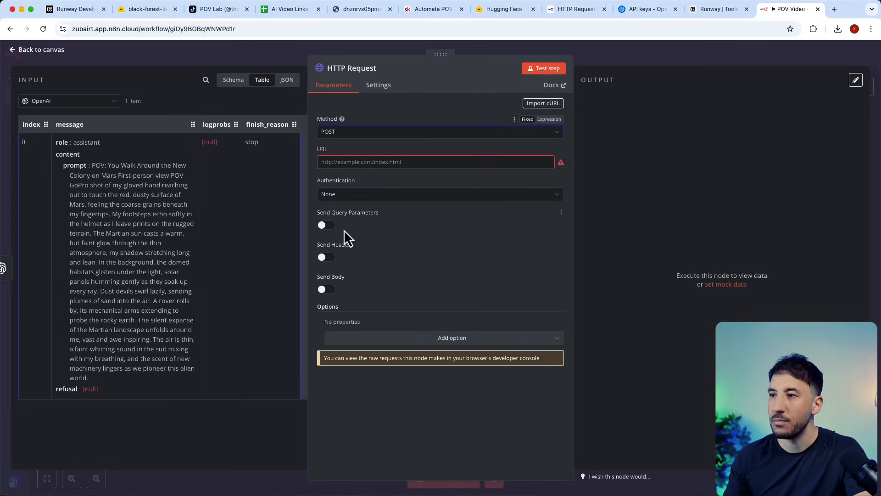
left_click(351, 163)
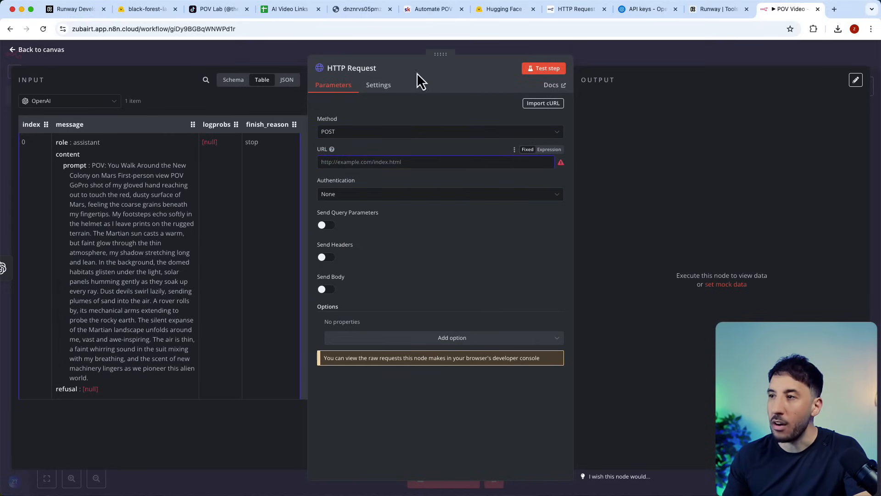
left_click(426, 9)
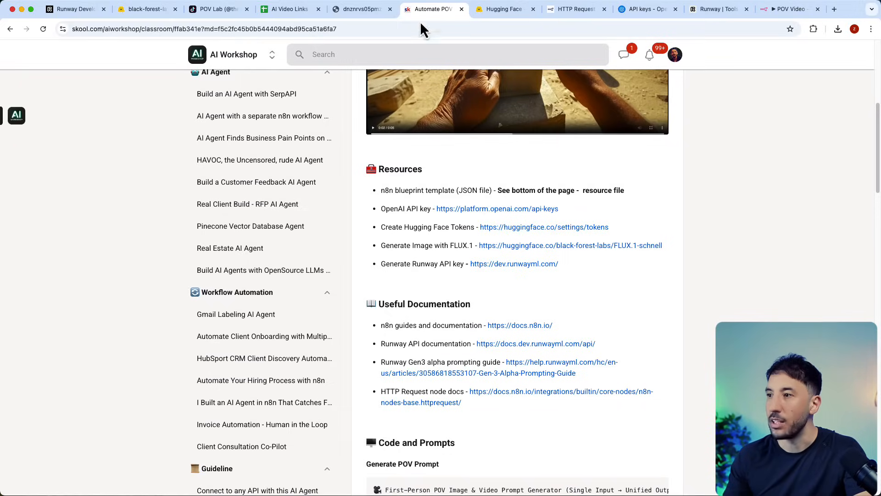
scroll(466, 339, "down", 10)
scroll(466, 339, "down", 15)
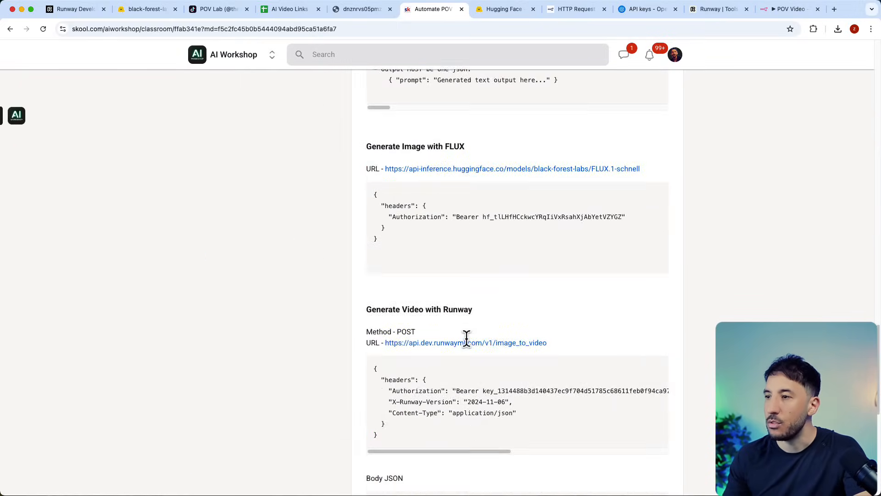
scroll(466, 339, "down", 4)
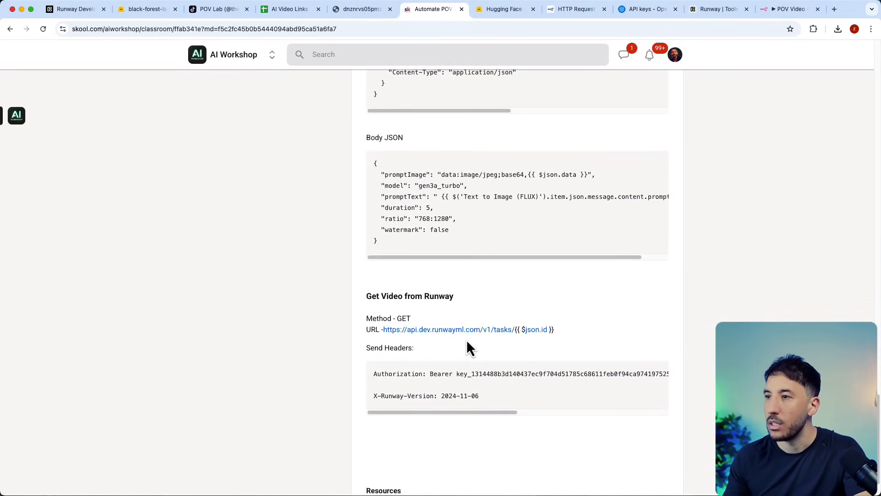
scroll(466, 340, "up", 6)
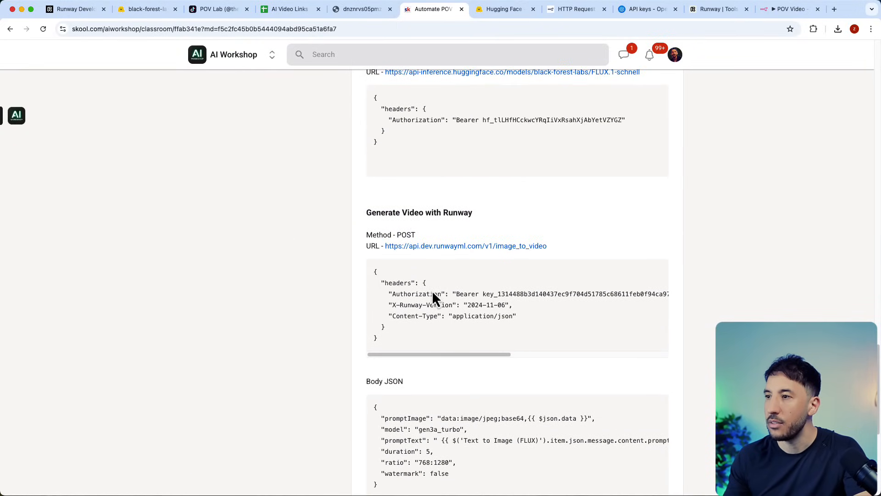
scroll(431, 294, "up", 8)
scroll(434, 298, "down", 5)
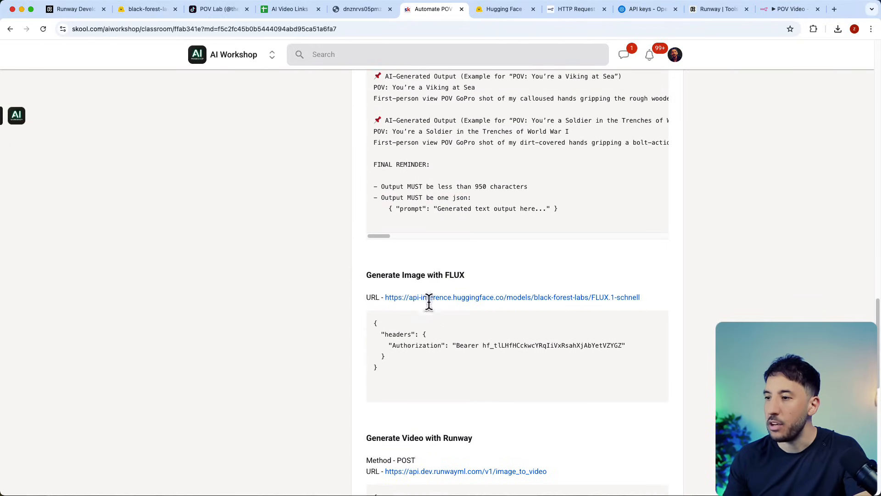
left_click_drag(642, 279, 384, 279)
key("super+c")
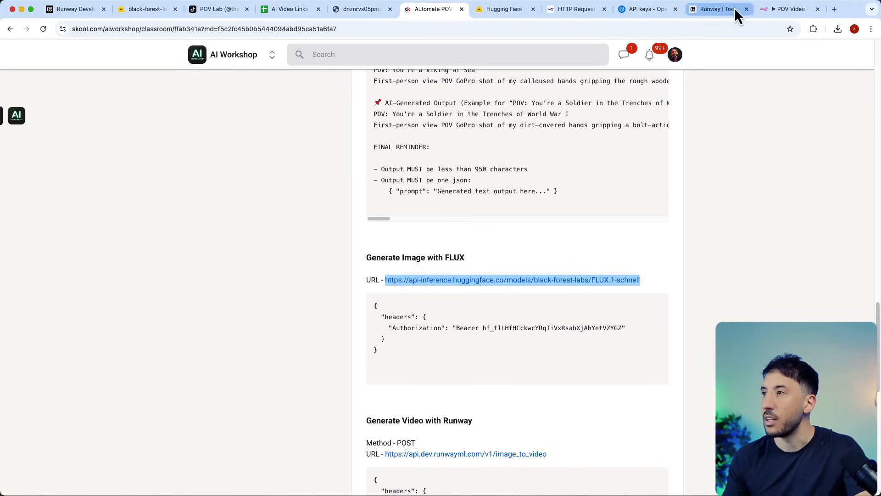
left_click(775, 10)
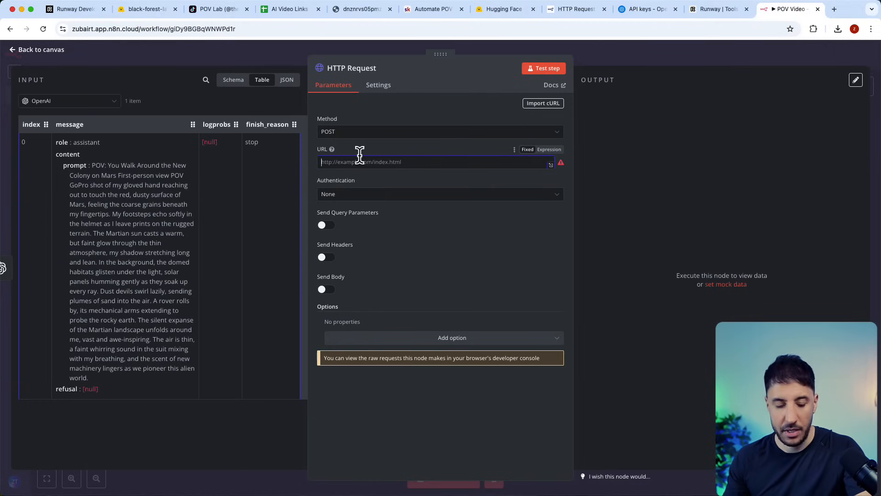
key("super+v")
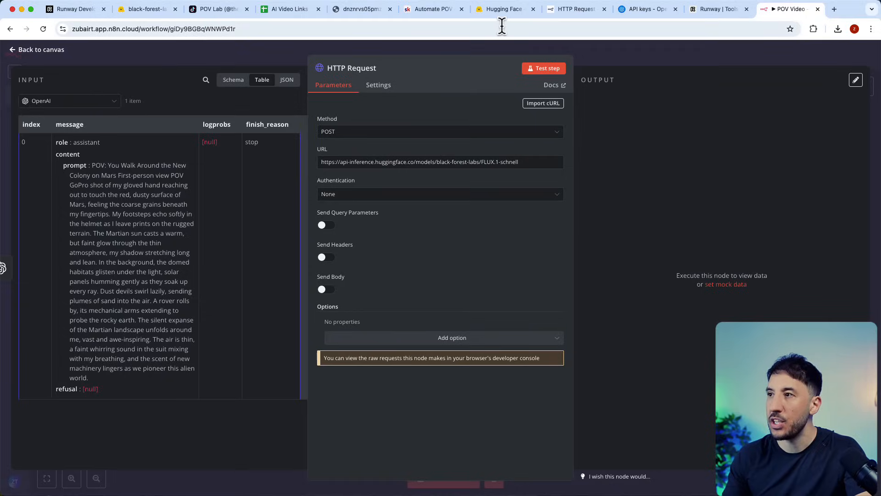
Examine the black-forest-labs FLUX.1-schnell model card on Hugging Face, including its description, key features and usage sections.
left_click(505, 9)
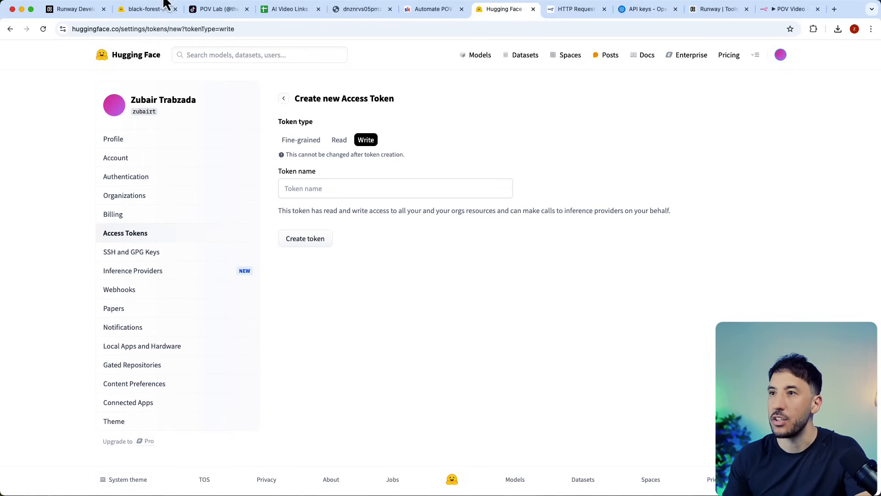
left_click(146, 9)
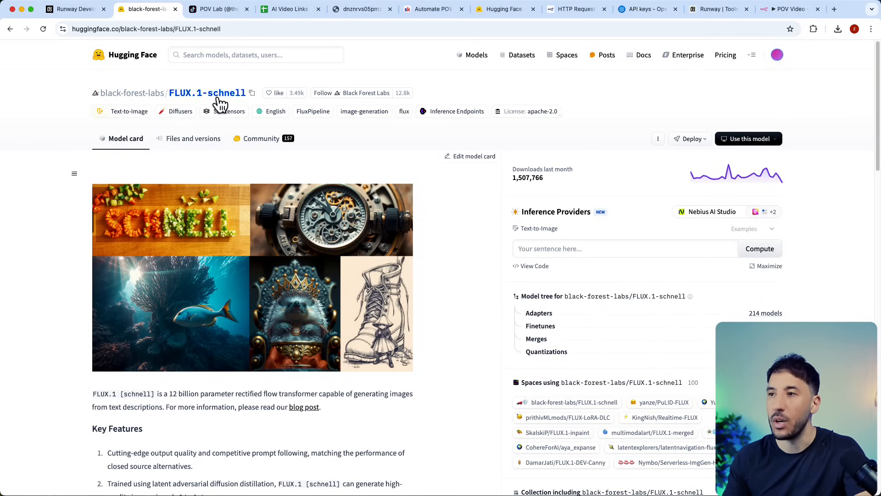
scroll(159, 227, "down", 9)
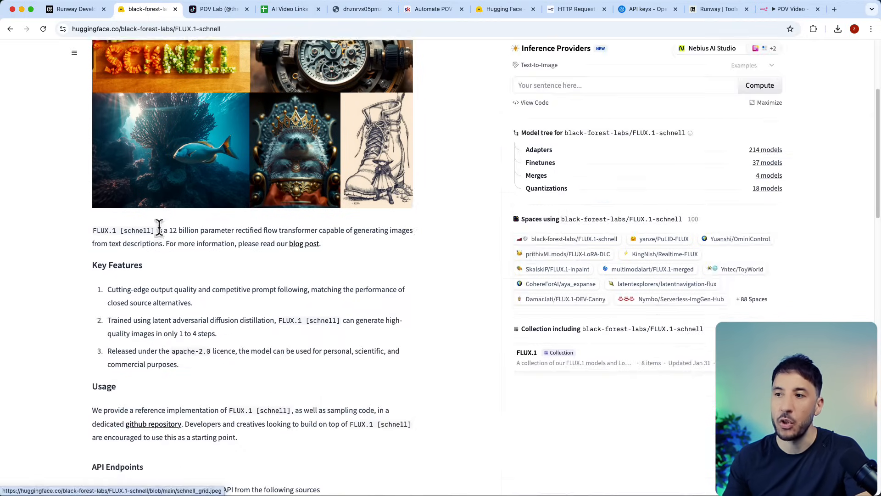
scroll(158, 228, "up", 6)
scroll(160, 237, "up", 3)
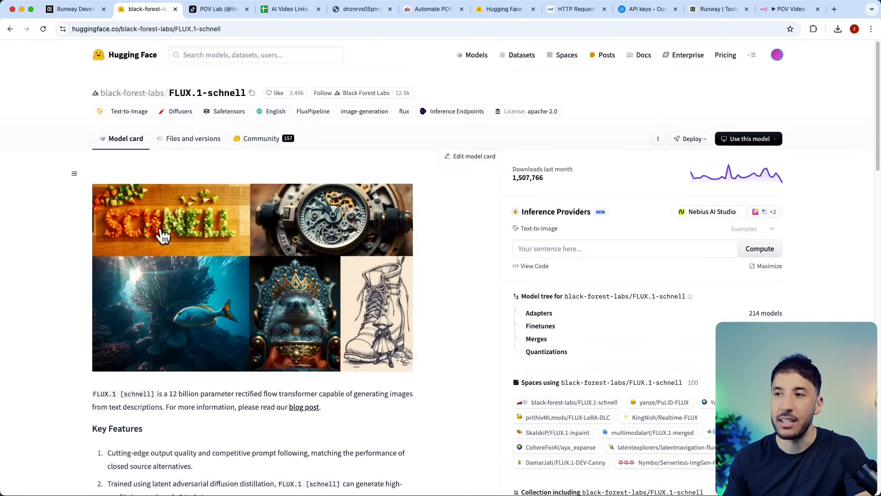
scroll(195, 219, "down", 1)
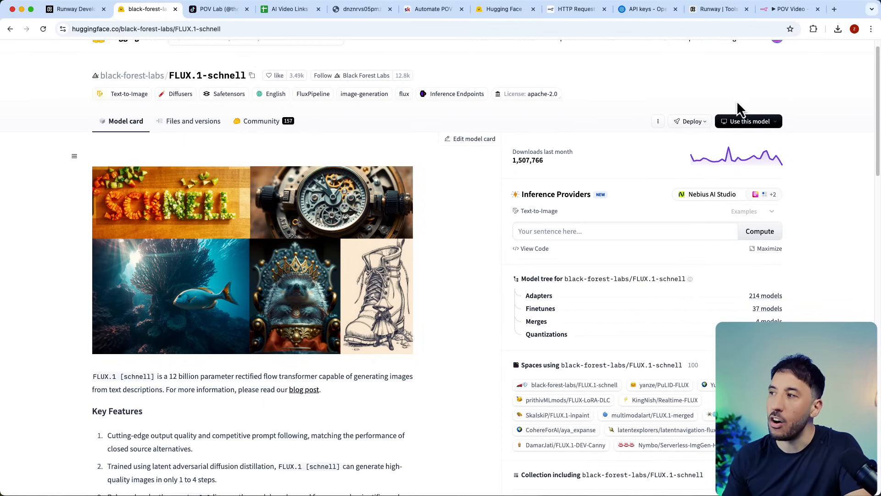
scroll(765, 65, "up", 1)
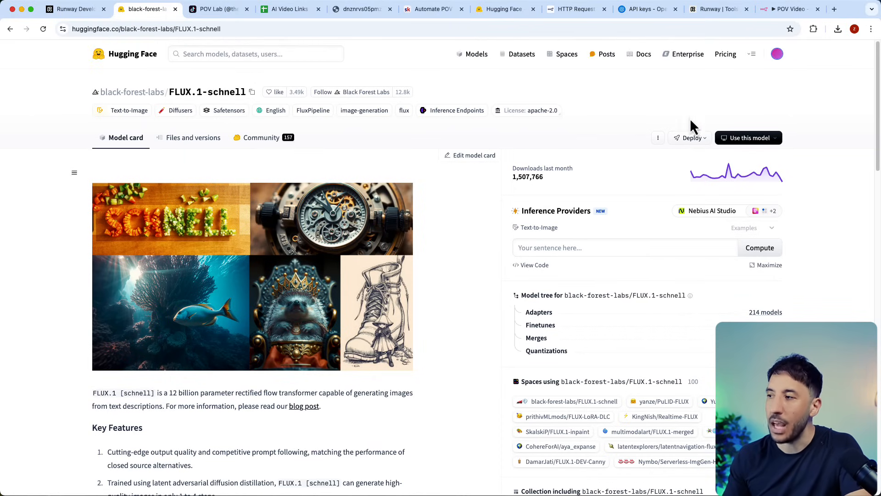
scroll(480, 216, "down", 5)
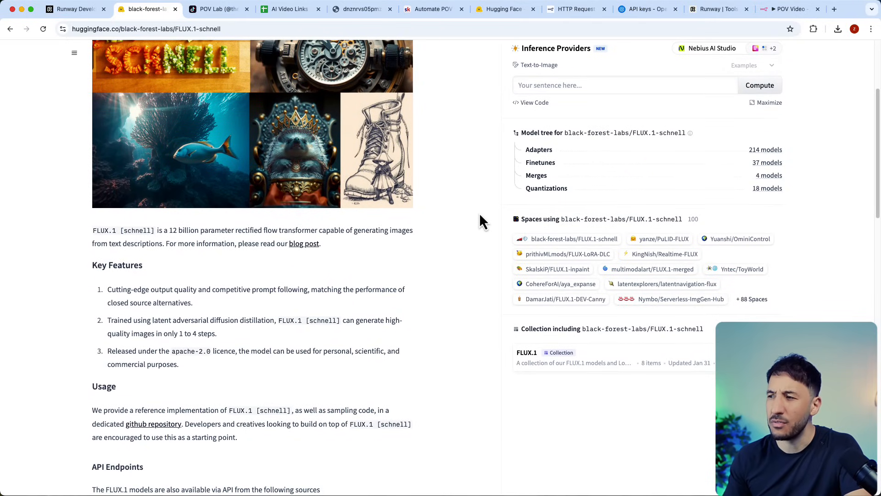
scroll(252, 167, "up", 5)
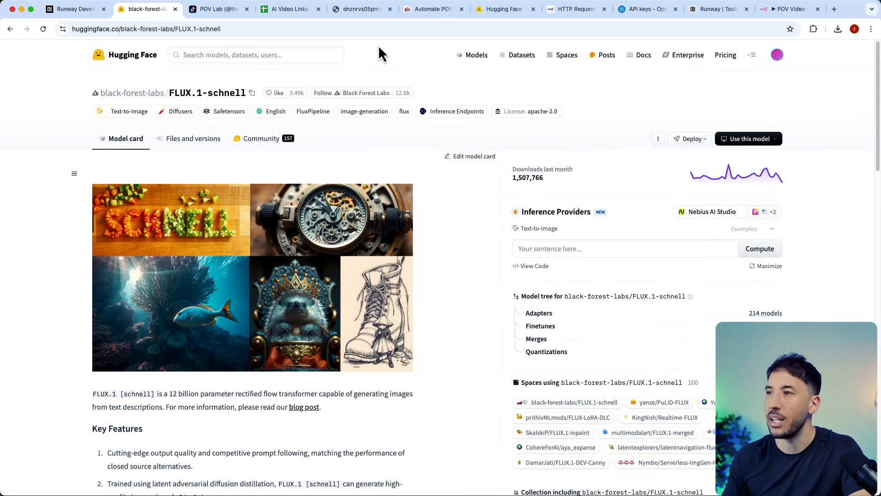
scroll(151, 229, "down", 15)
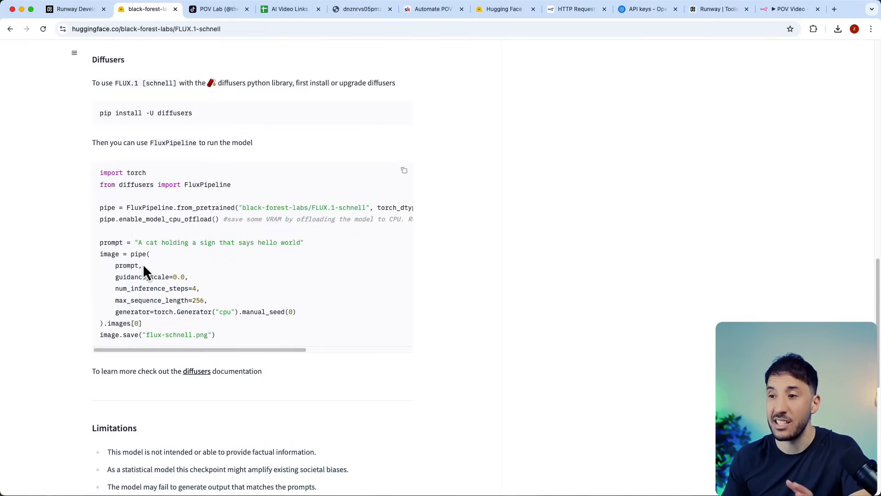
scroll(143, 271, "down", 5)
scroll(143, 271, "up", 20)
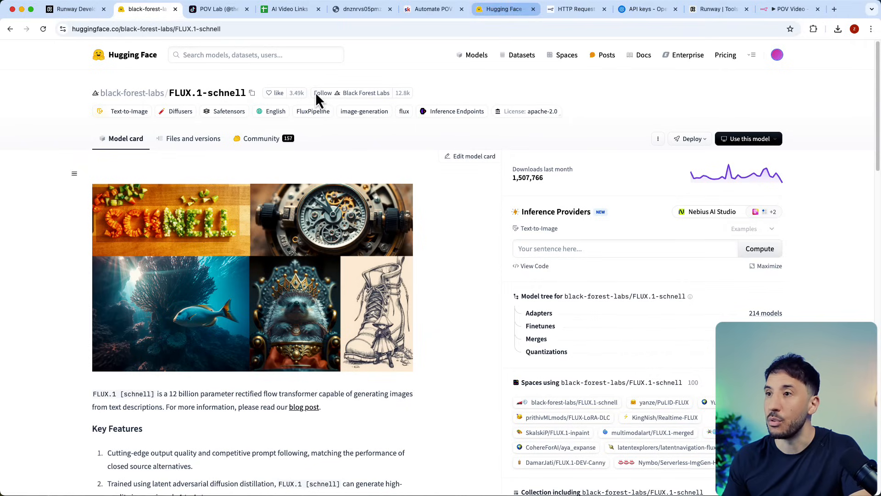
Set the n8n HTTP Request node's authentication to Generic Credential Type with Custom Auth as the generic auth type.
left_click(791, 10)
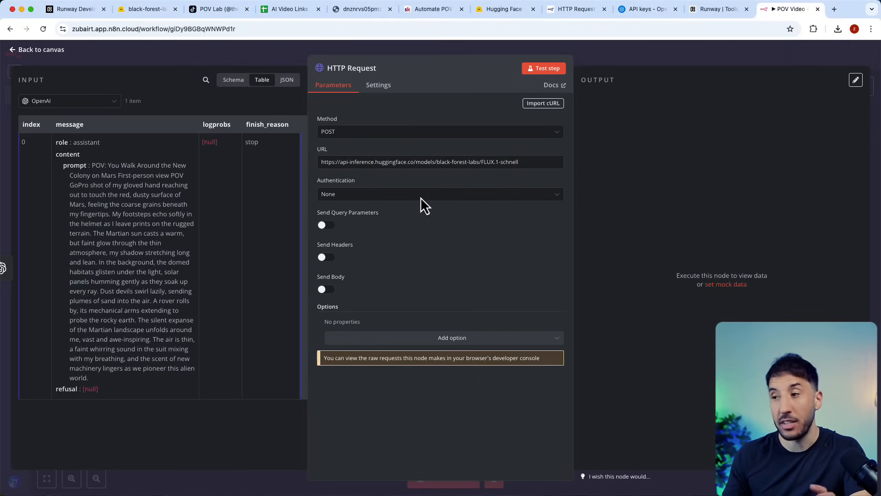
left_click(421, 198)
left_click(424, 198)
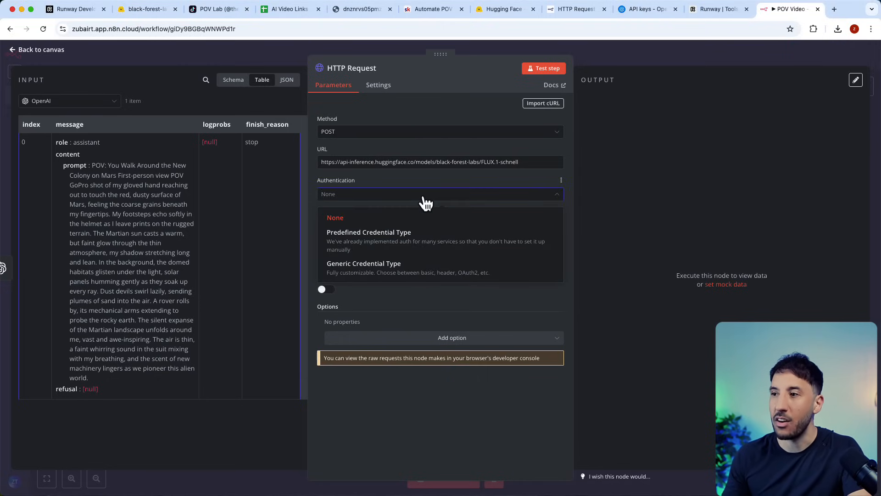
left_click(375, 273)
left_click(422, 225)
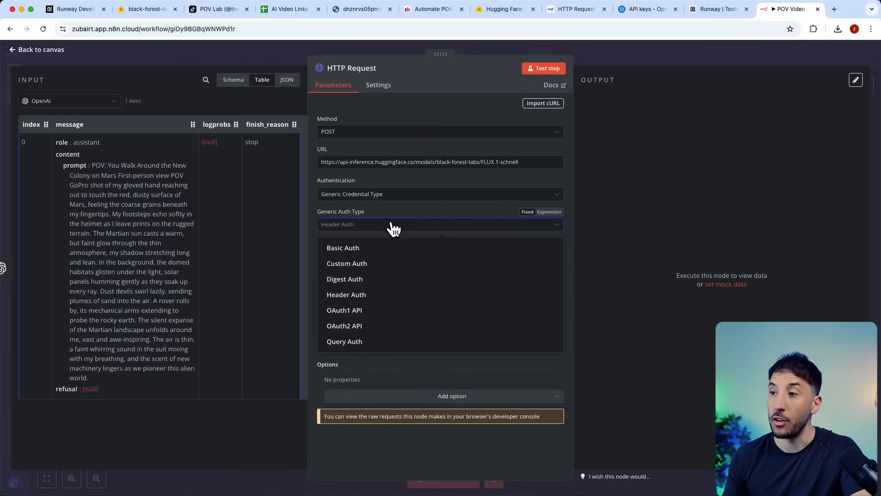
left_click(368, 270)
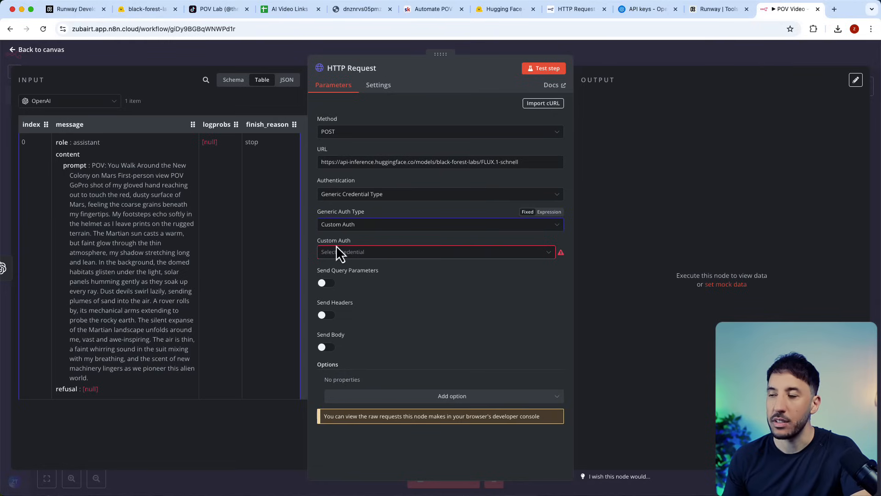
Start a new Custom Auth credential and copy the Generate Image with FLUX authorization headers JSON from the Skool lesson.
left_click(464, 256)
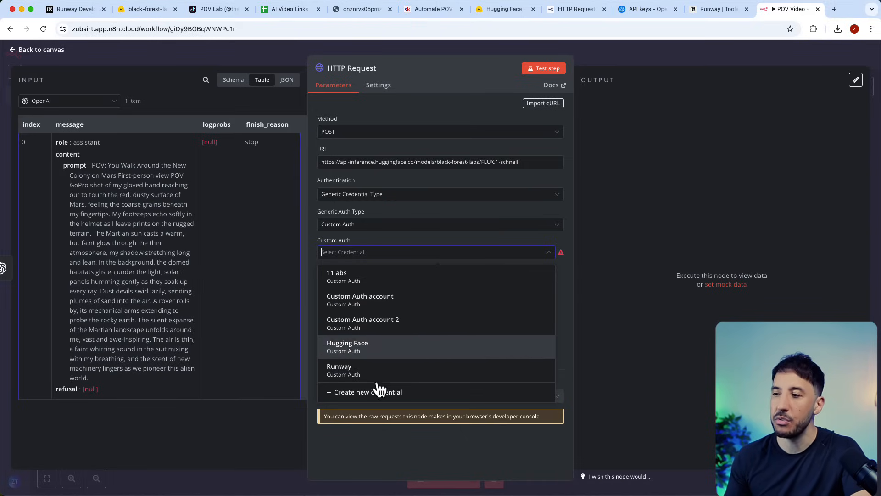
left_click(366, 395)
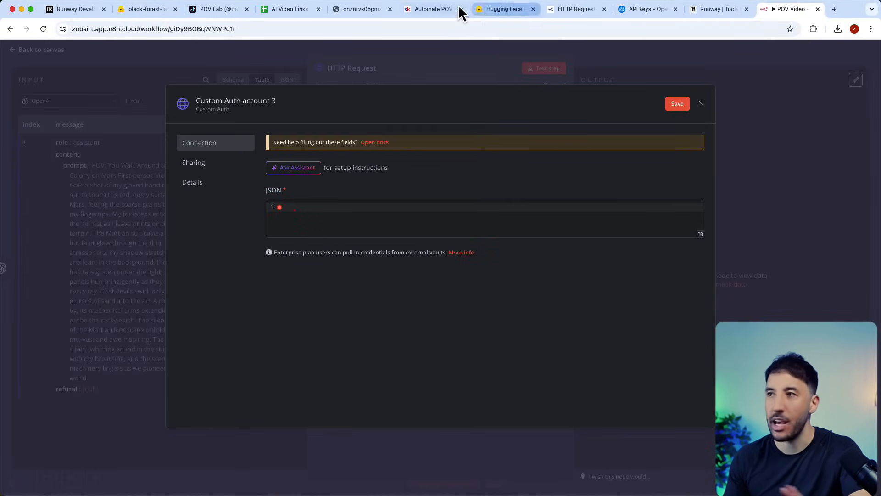
left_click(431, 9)
scroll(473, 207, "up", 8)
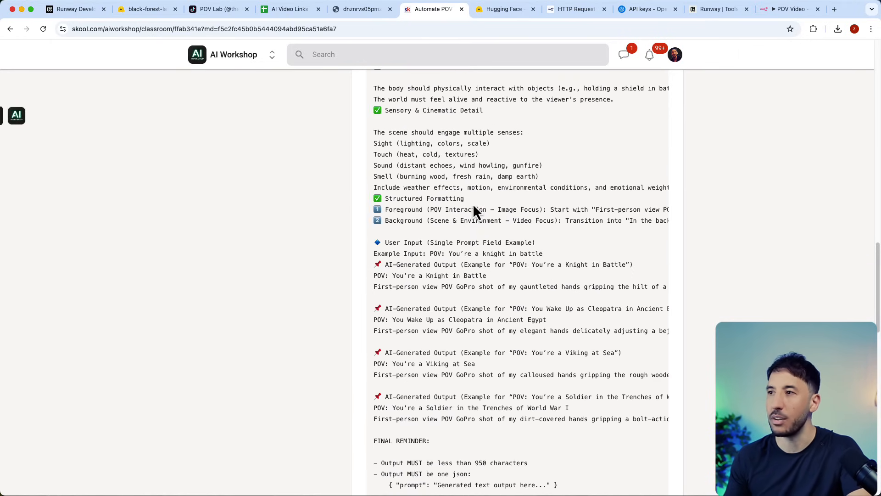
scroll(472, 178, "down", 7)
scroll(474, 303, "down", 2)
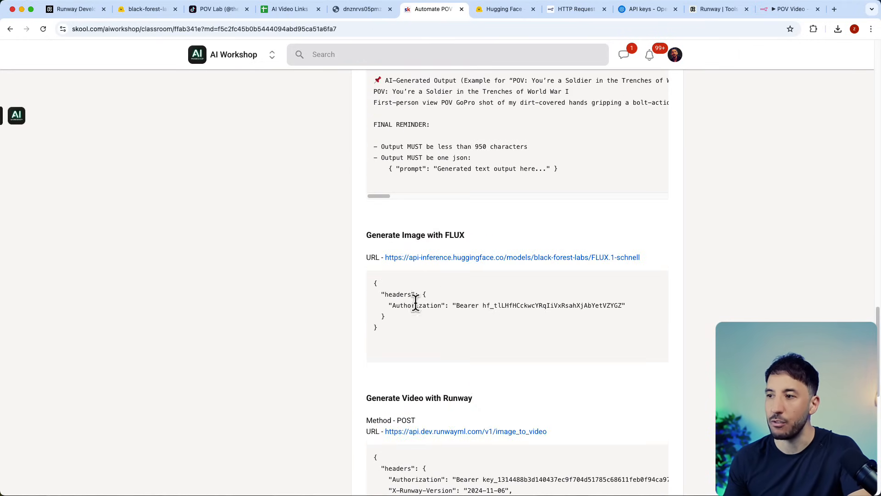
left_click_drag(383, 329, 372, 287)
key("super+c")
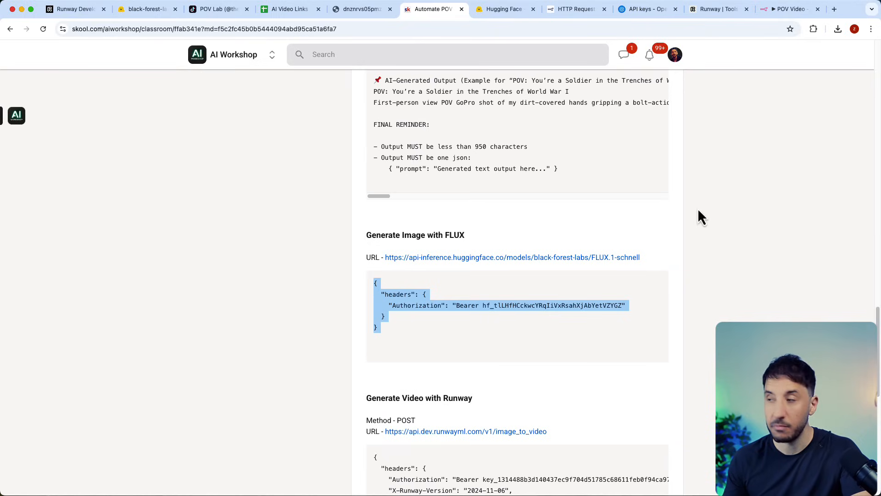
left_click(782, 16)
left_click(333, 222)
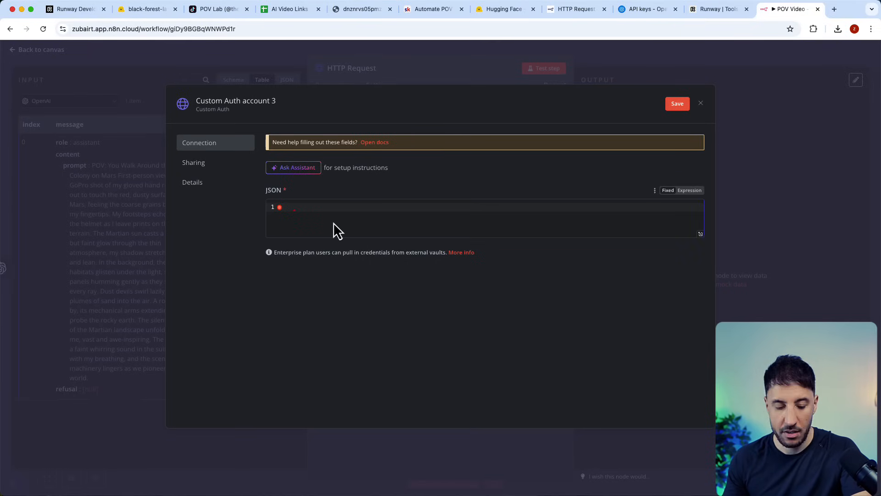
key("super+v")
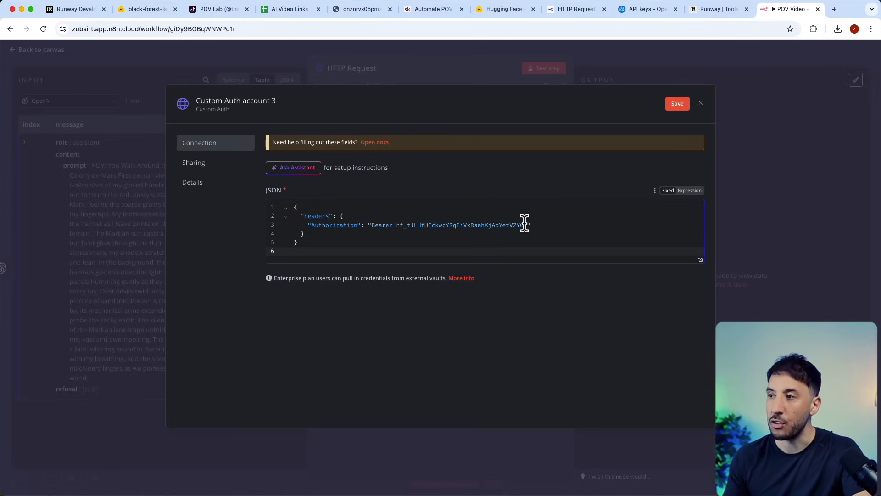
left_click_drag(528, 224, 395, 223)
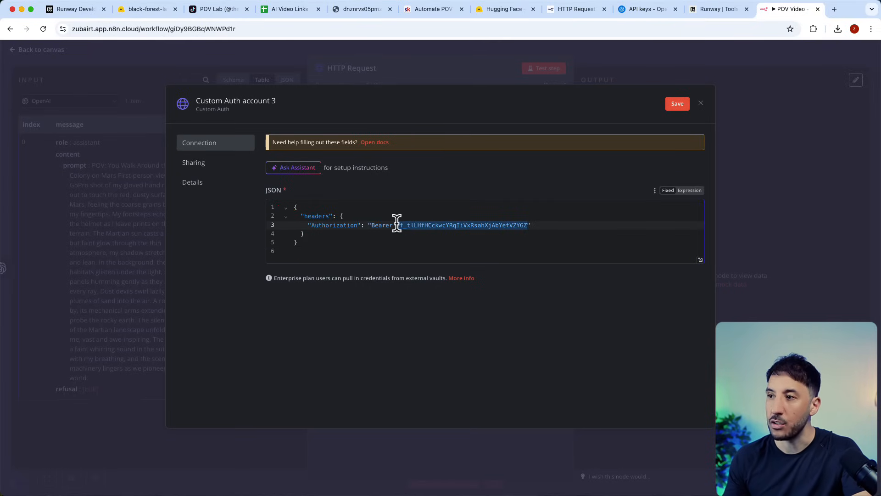
left_click(500, 9)
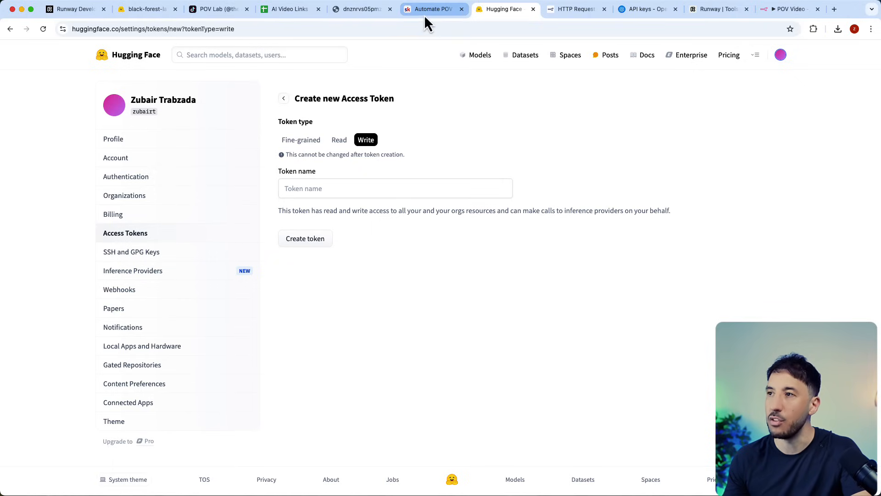
left_click(785, 13)
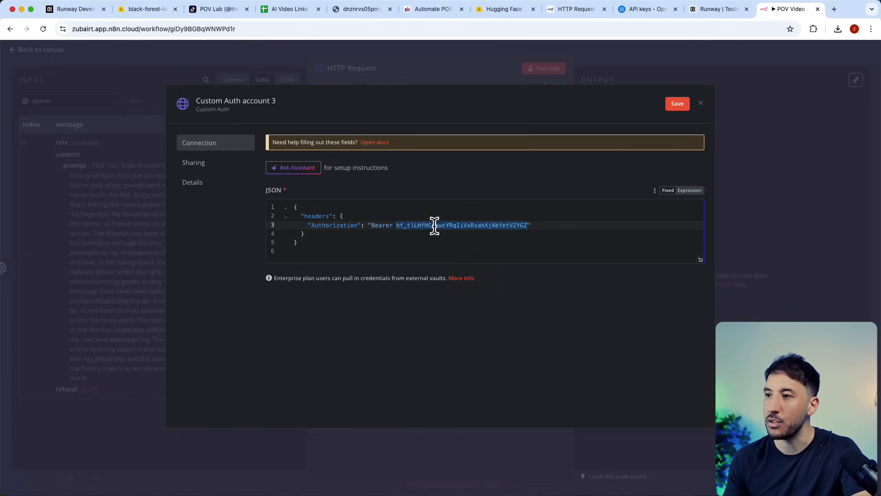
left_click(413, 226)
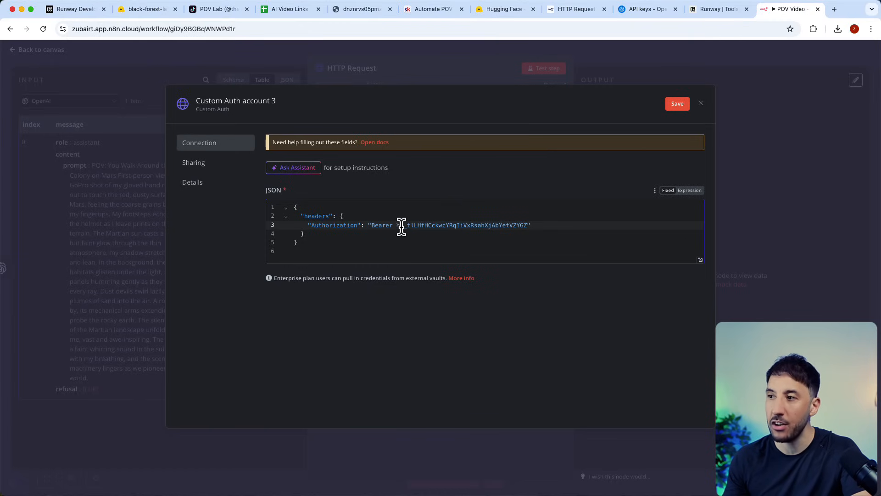
left_click_drag(396, 226, 528, 227)
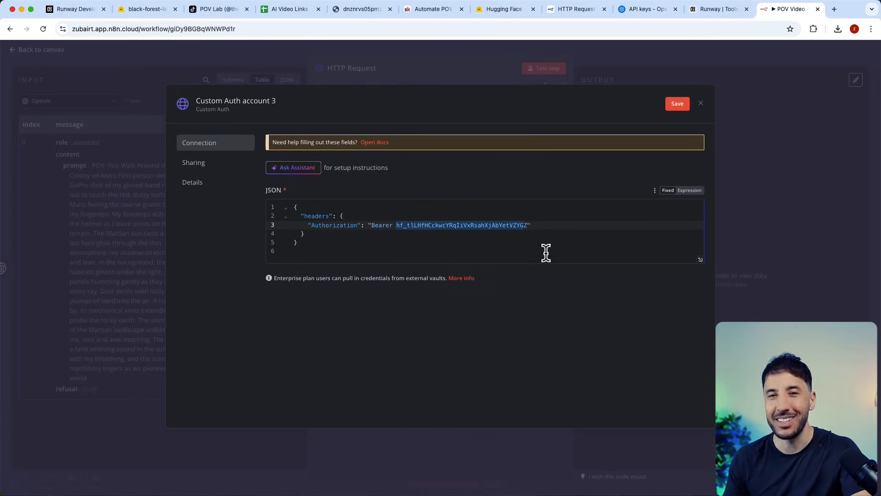
left_click(508, 226)
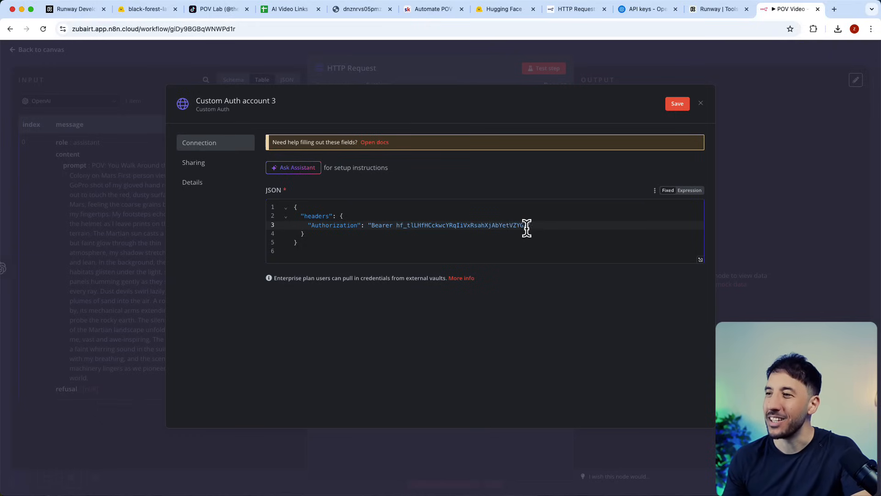
left_click_drag(527, 226, 395, 224)
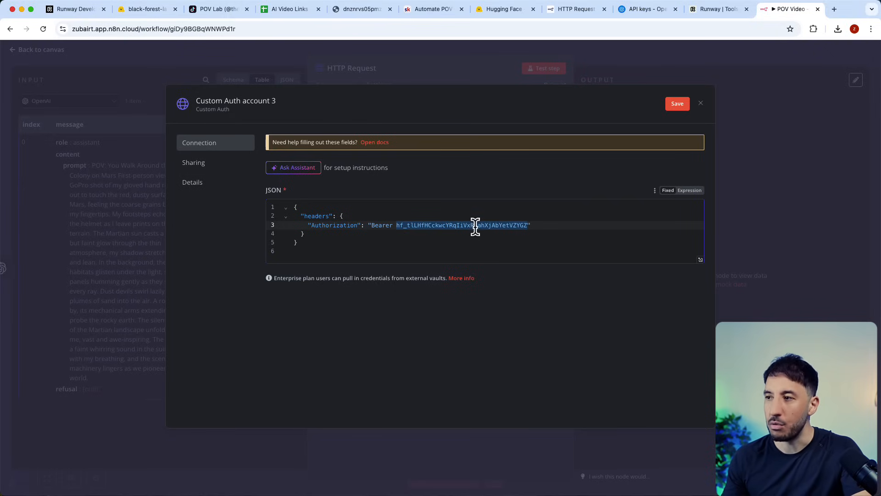
left_click(622, 177)
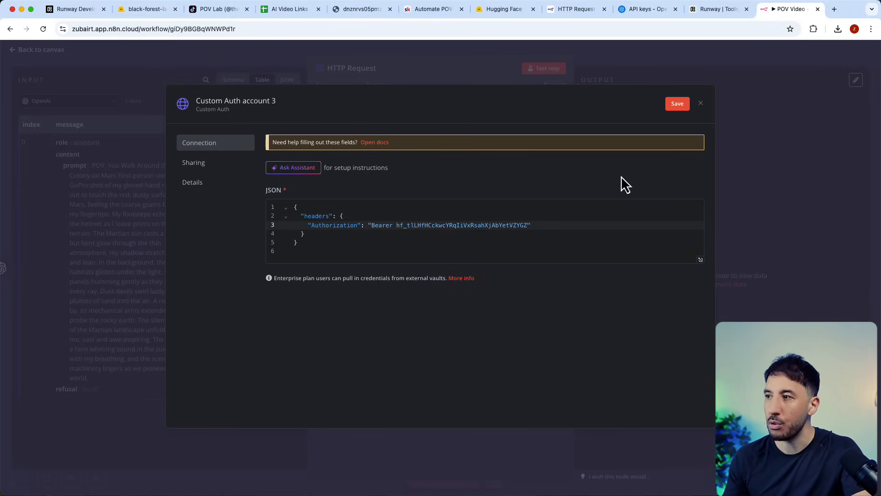
left_click(701, 103)
left_click(505, 292)
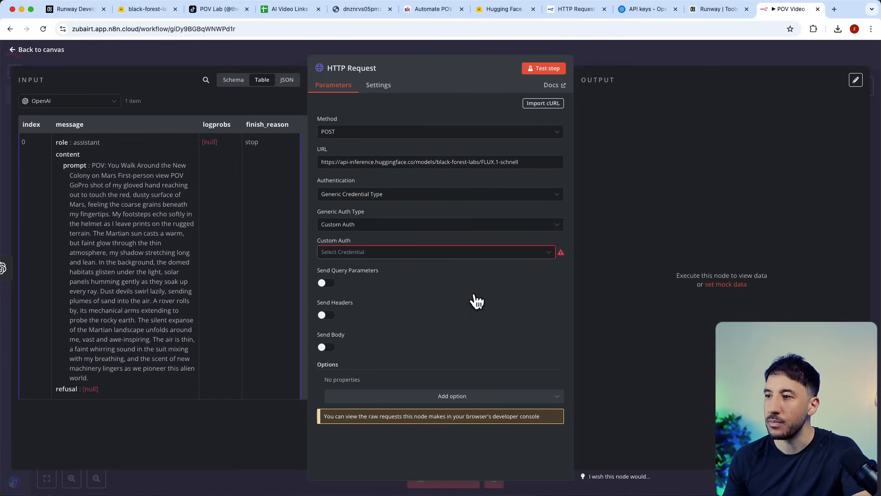
Create a new Custom Auth credential in the HTTP Request node and paste the headers JSON with the Hugging Face access token.
left_click(550, 253)
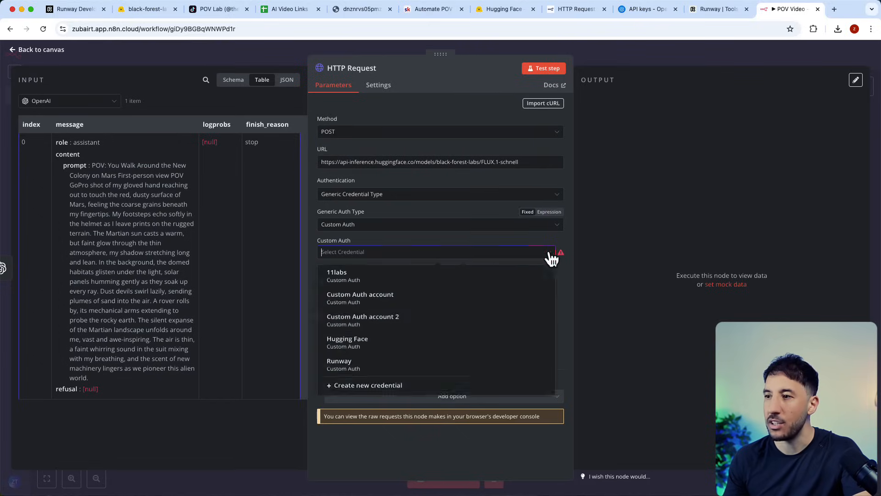
left_click(370, 386)
left_click(305, 211)
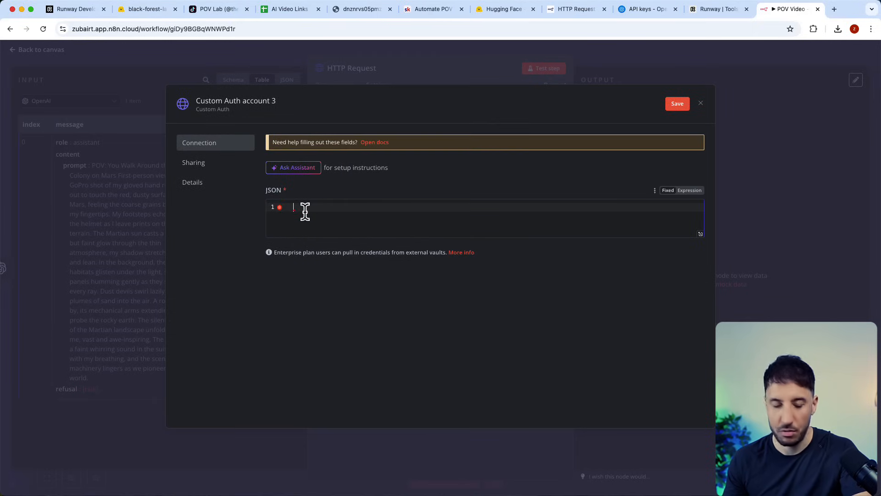
key("super+v")
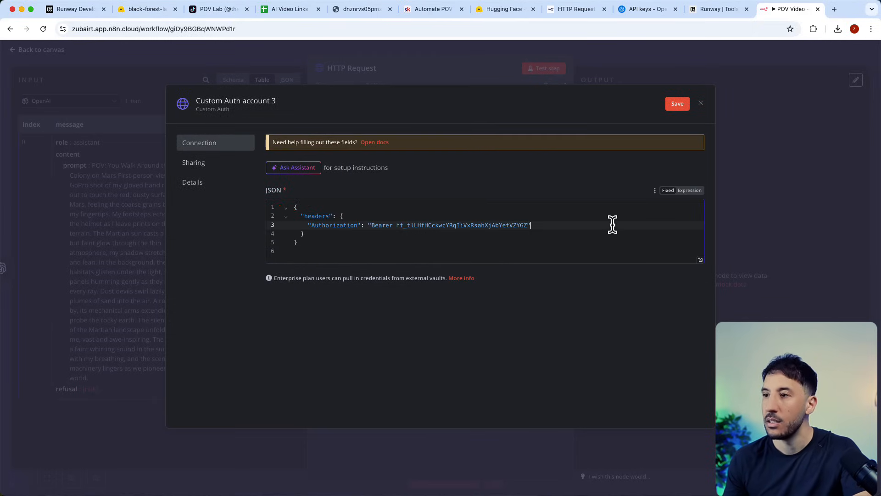
Rename the Custom Auth credential to "huggingface 2", save it, and check that it is selected in the HTTP Request node.
left_click(224, 98)
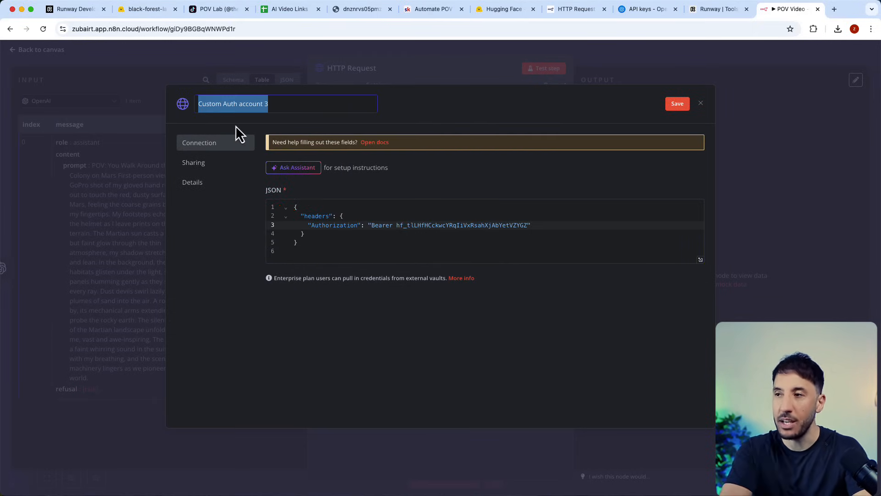
type("hug")
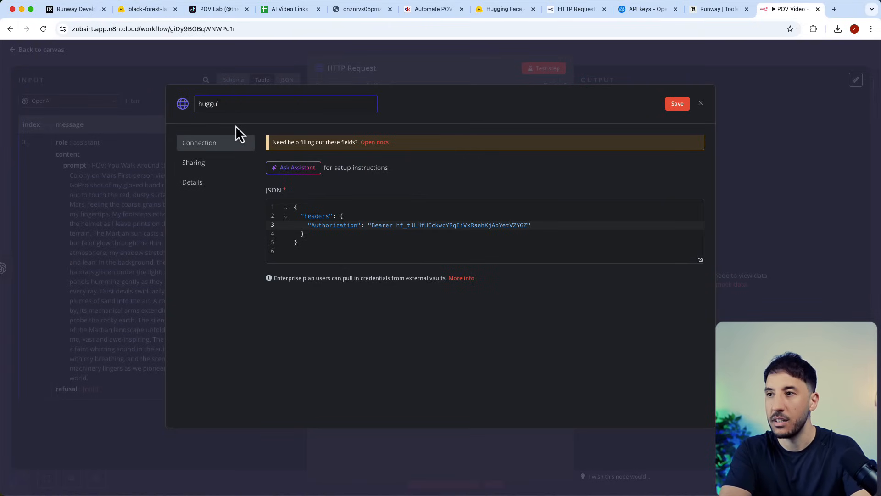
type("gingface")
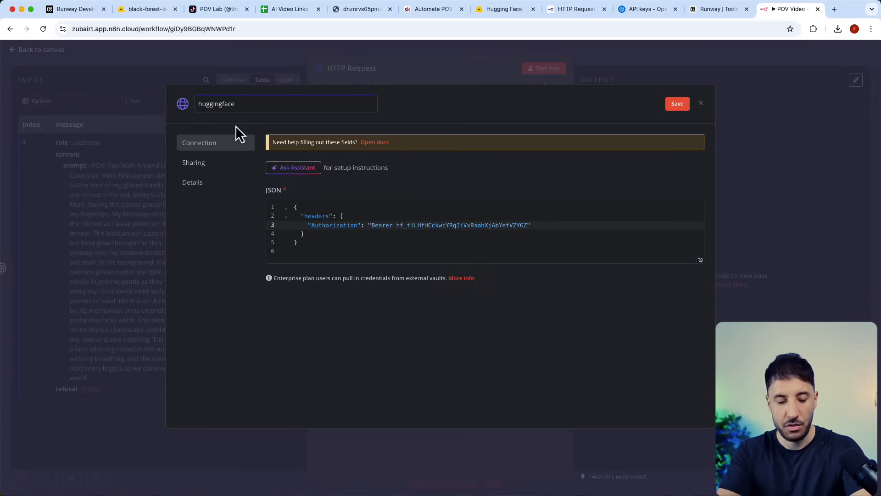
type(" 2")
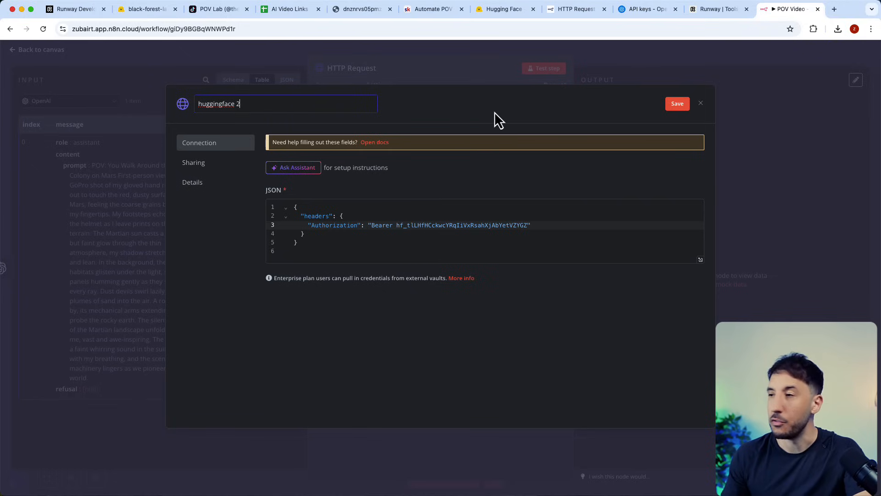
left_click(682, 104)
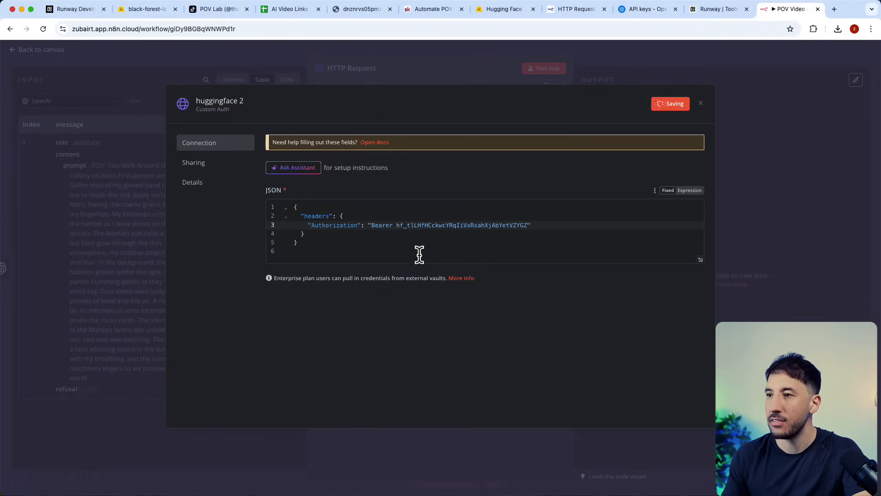
left_click(701, 103)
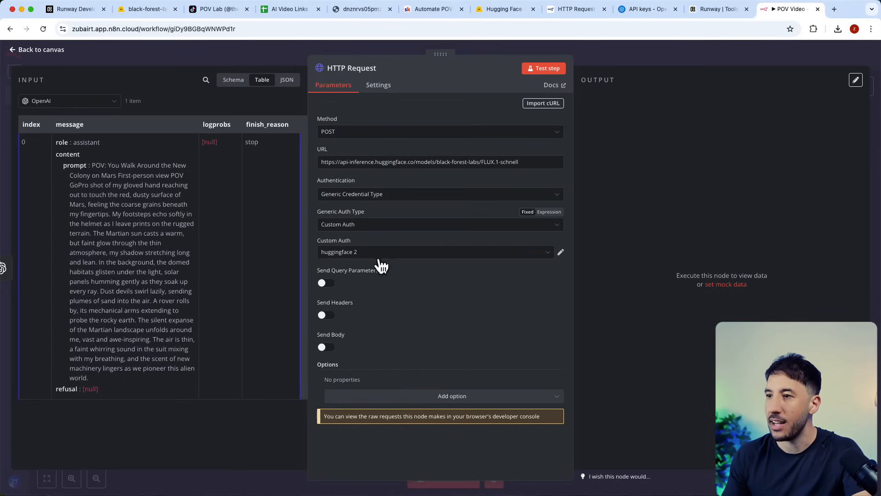
left_click(411, 257)
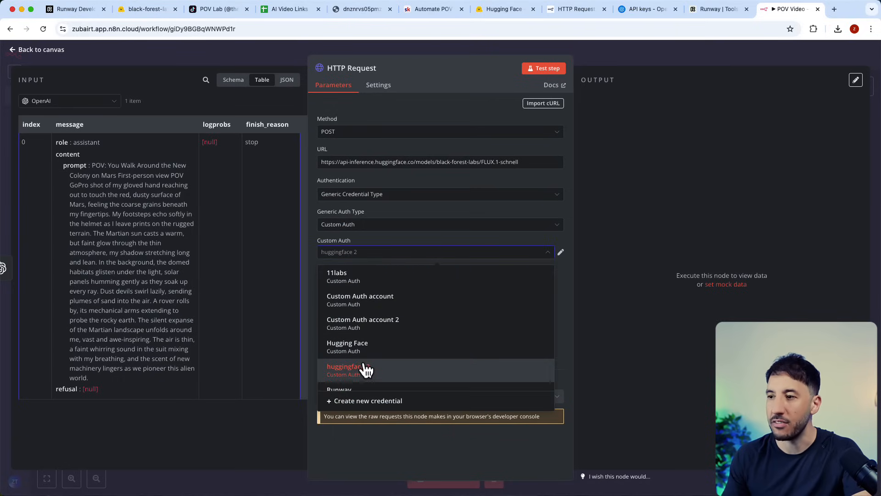
left_click(432, 104)
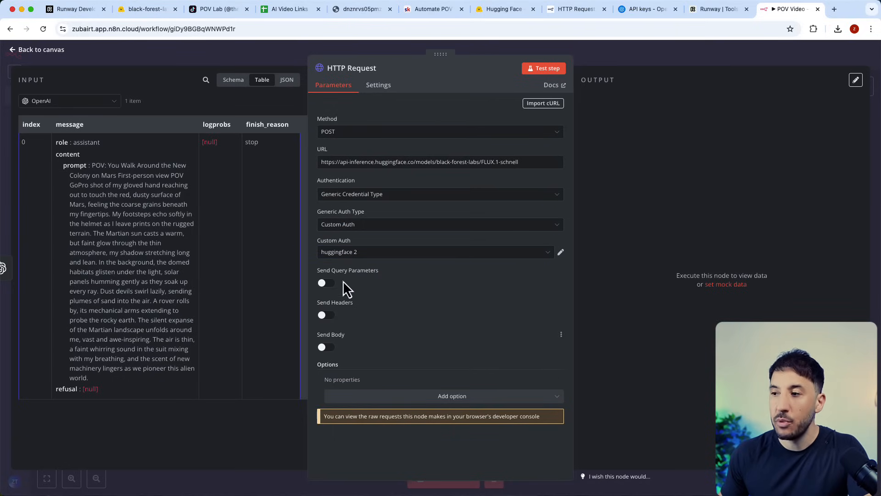
Enable sending a JSON body in the HTTP Request node and name its body parameter "inputs".
left_click(327, 347)
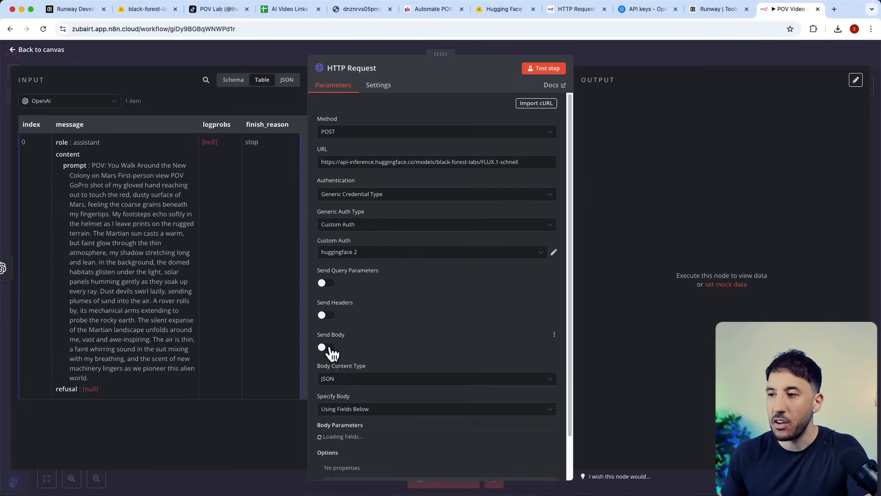
scroll(340, 335, "down", 5)
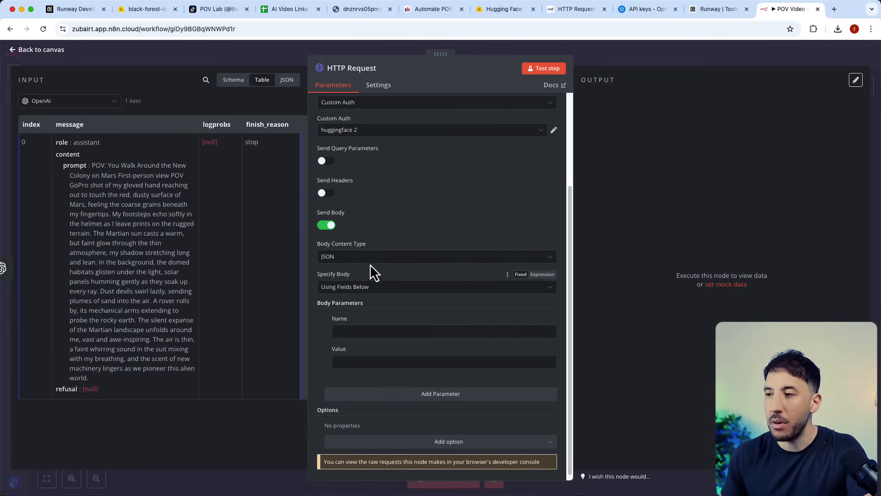
left_click(362, 328)
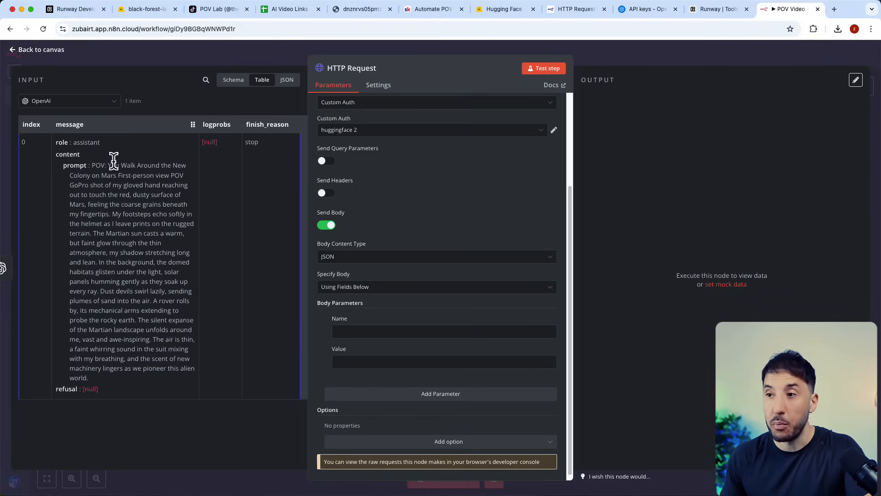
left_click(399, 329)
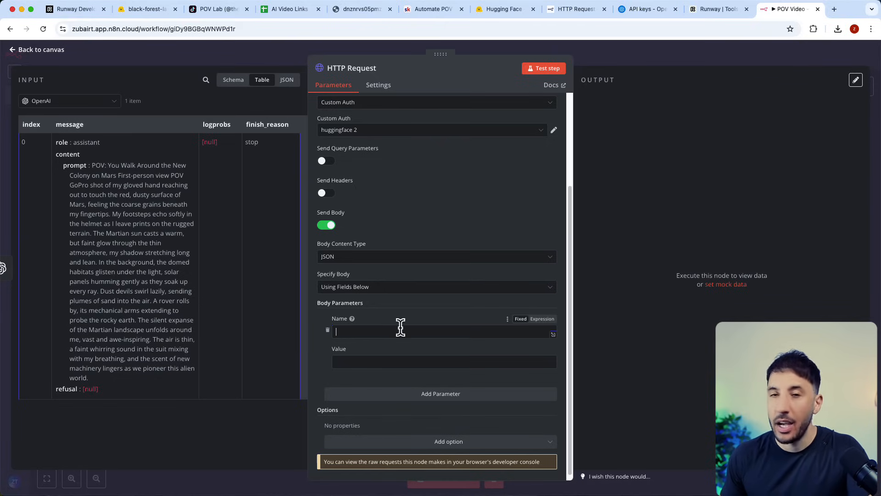
type("inputs")
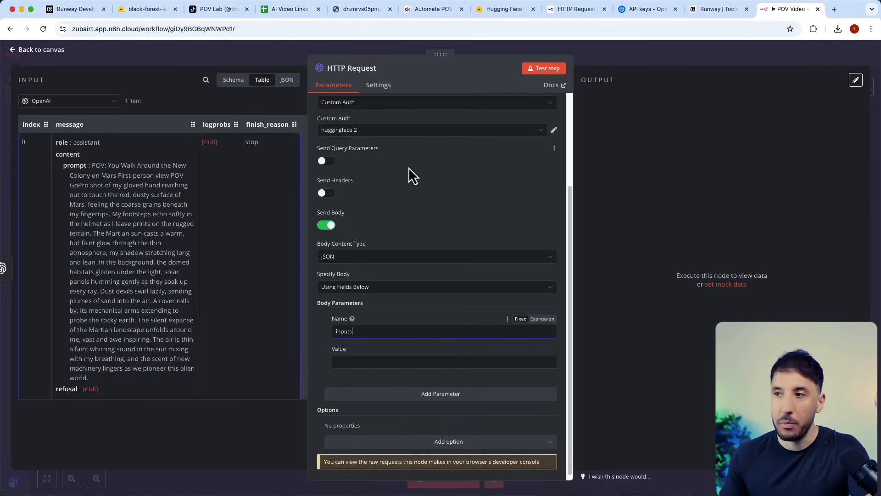
Map the OpenAI node's message content prompt field to the value of the "inputs" body parameter.
scroll(399, 118, "up", 3)
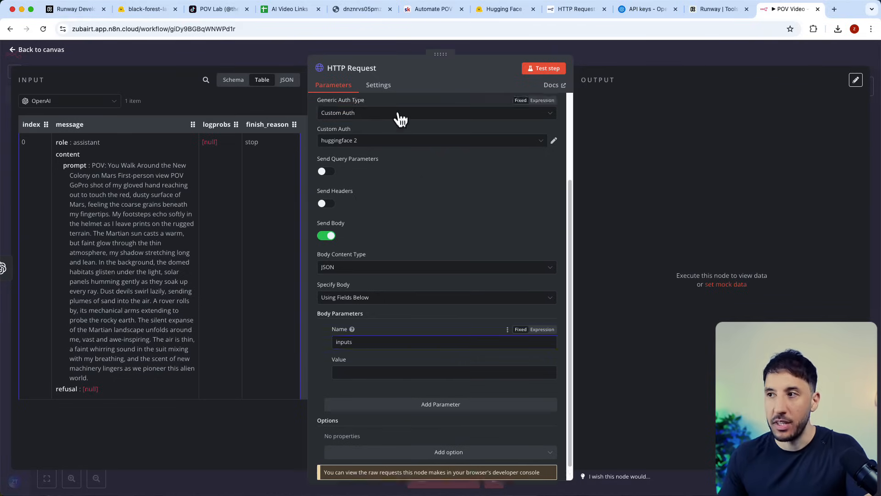
scroll(399, 184, "down", 3)
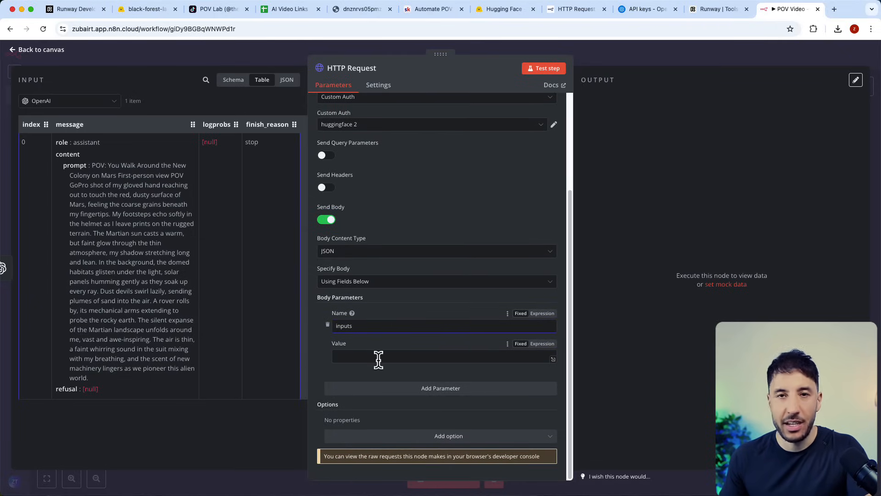
left_click(233, 81)
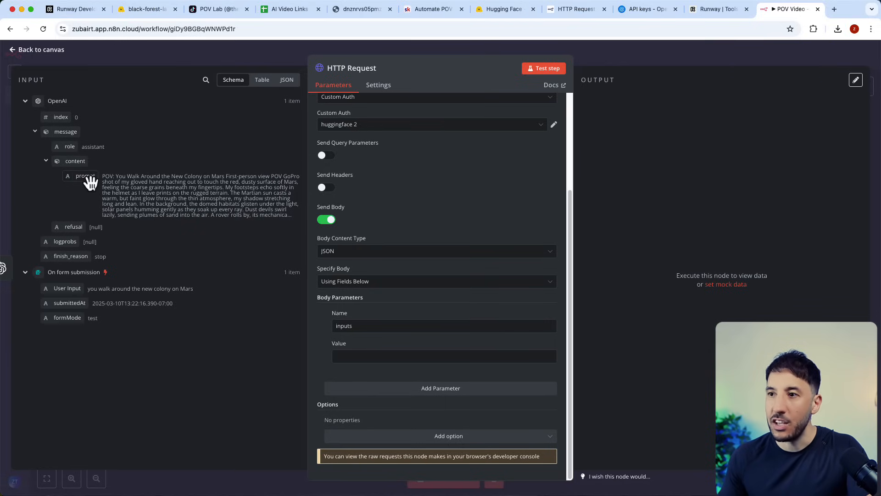
left_click_drag(89, 177, 378, 361)
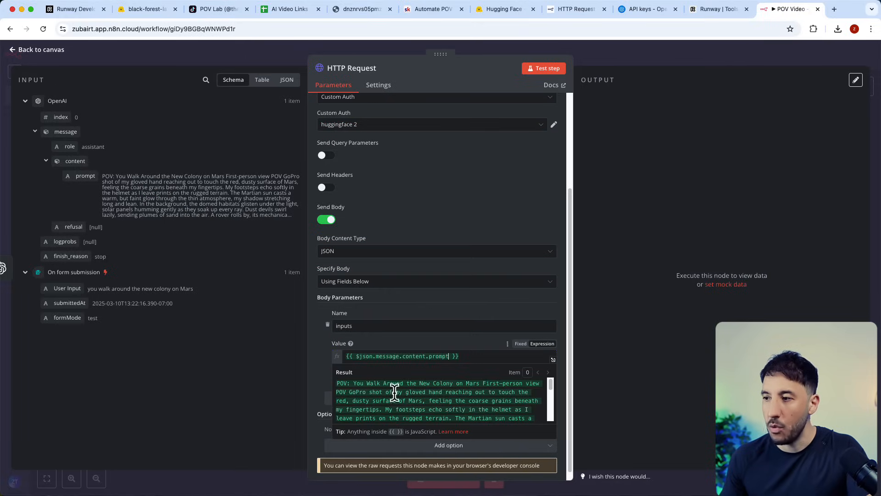
left_click(461, 225)
scroll(431, 289, "down", 1)
scroll(430, 288, "up", 3)
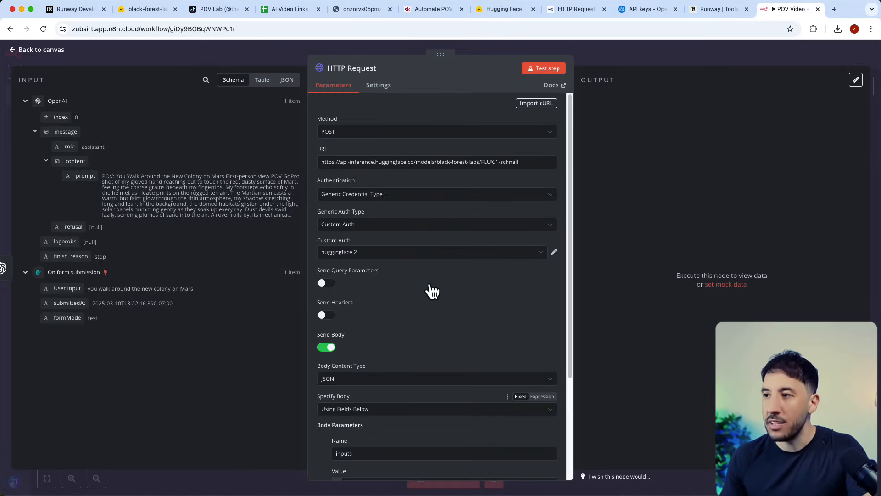
scroll(429, 284, "down", 2)
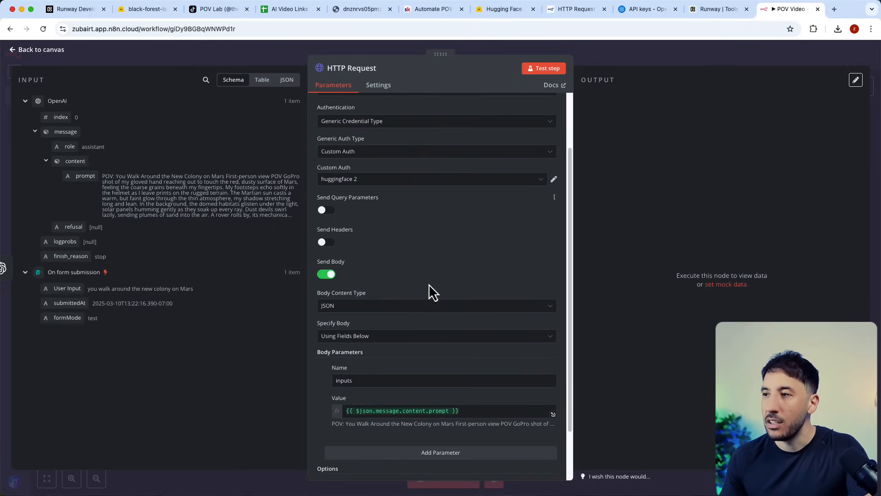
Test the HTTP Request node, view the generated FLUX image in its binary output, and return to the canvas.
left_click(548, 69)
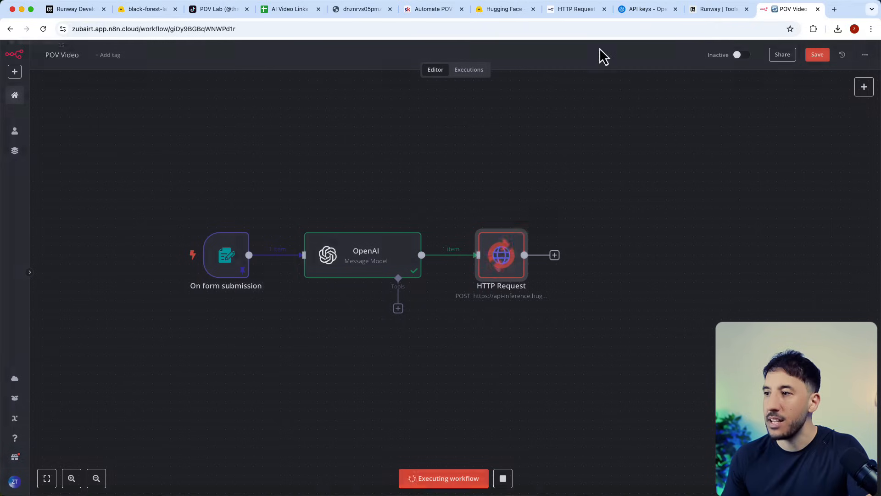
left_click(604, 56)
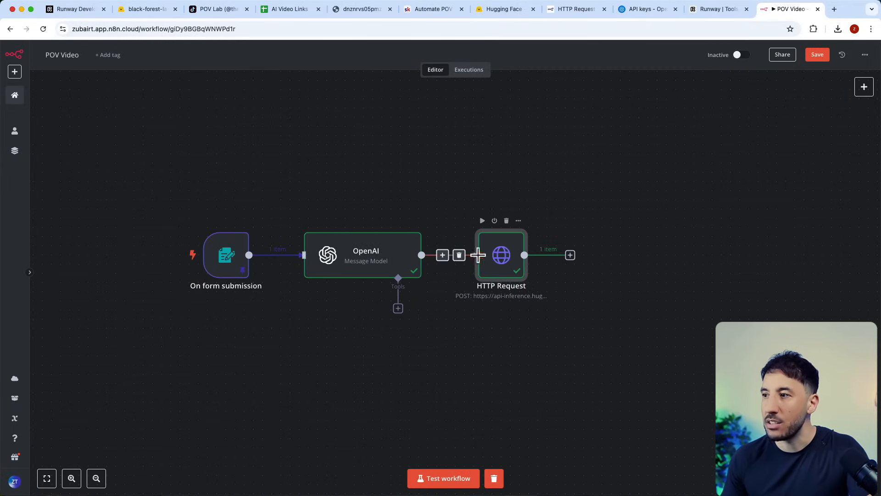
double_click(504, 260)
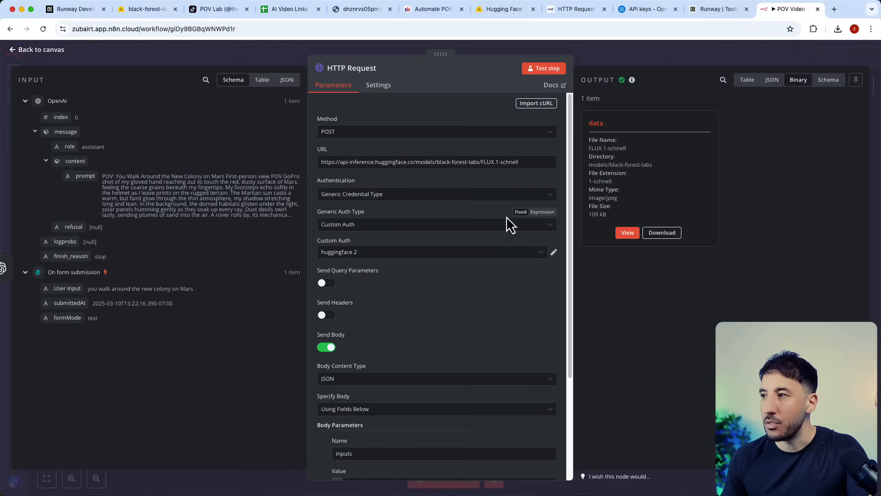
left_click(627, 233)
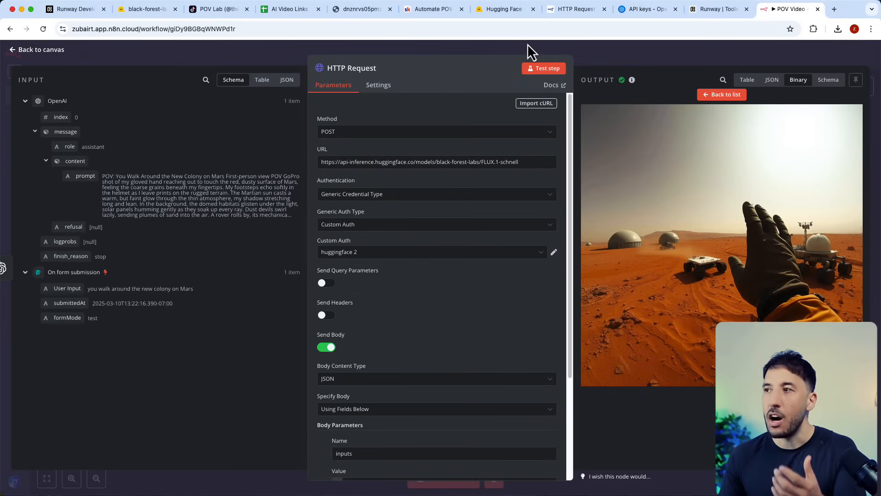
left_click(660, 57)
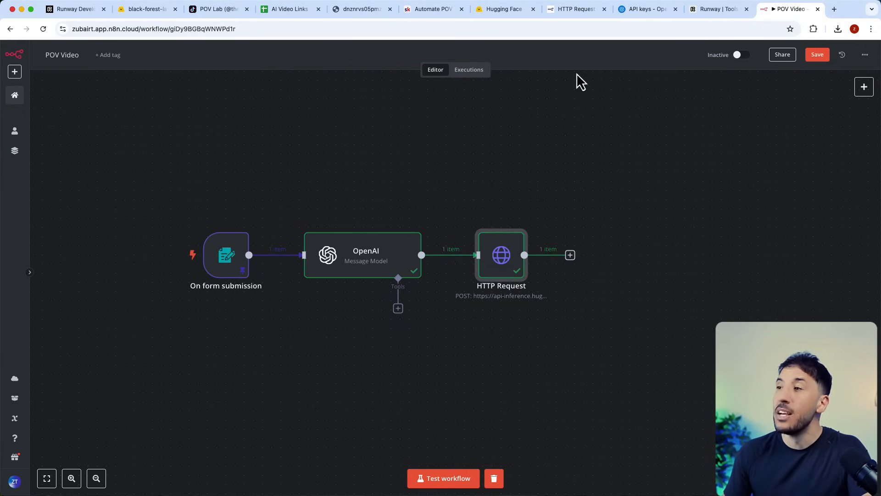
Switch to the Runway website and look over its home page.
left_click(700, 10)
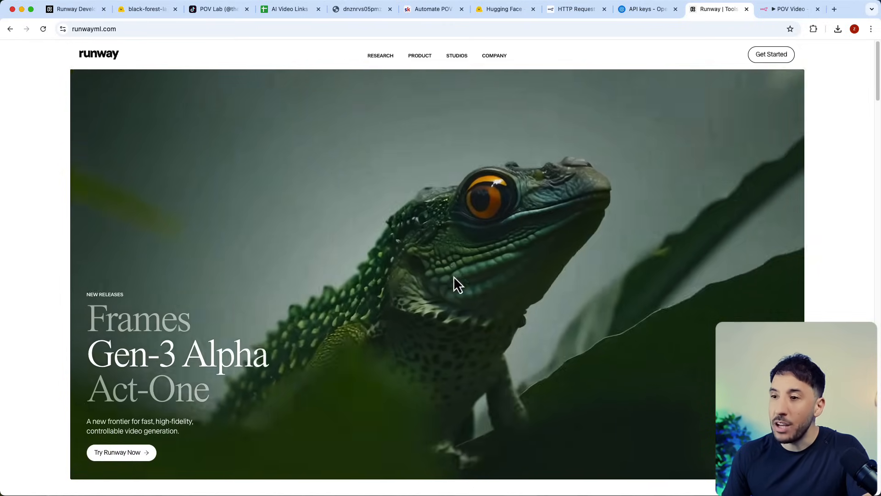
scroll(454, 277, "down", 20)
scroll(454, 276, "down", 8)
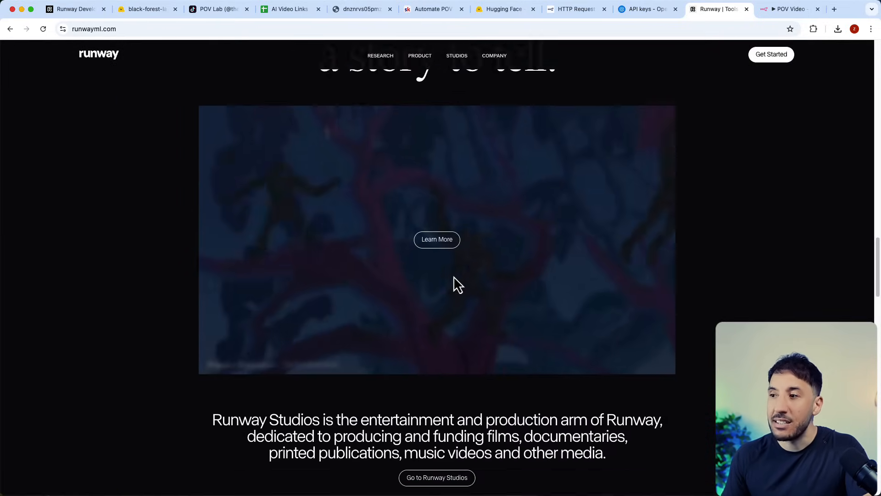
scroll(423, 163, "up", 6)
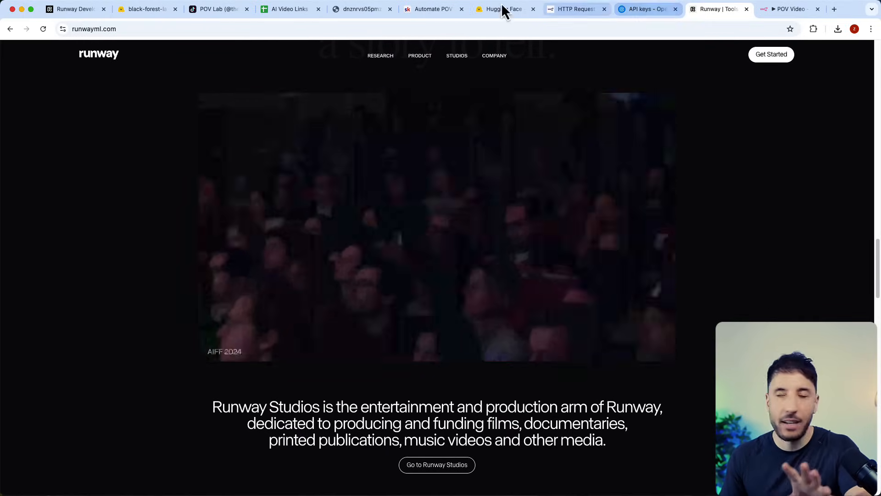
Switch back to the n8n POV Video workflow and start adding a node after HTTP Request.
left_click(766, 10)
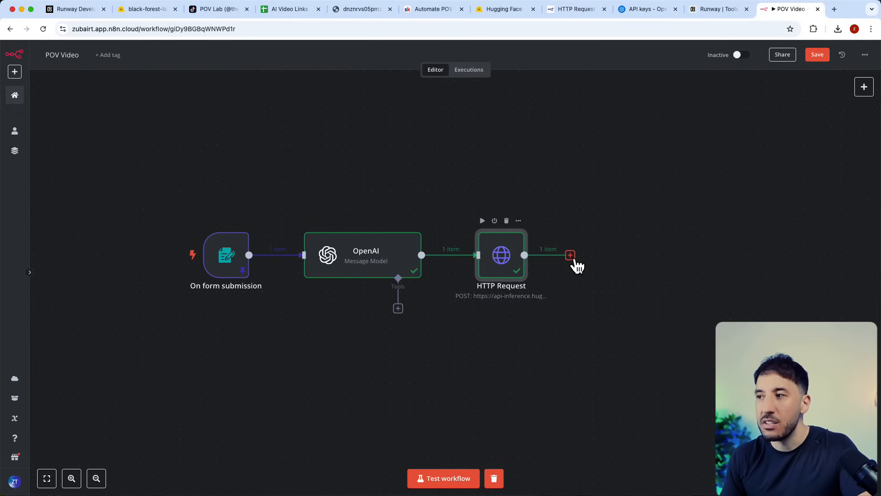
left_click(570, 255)
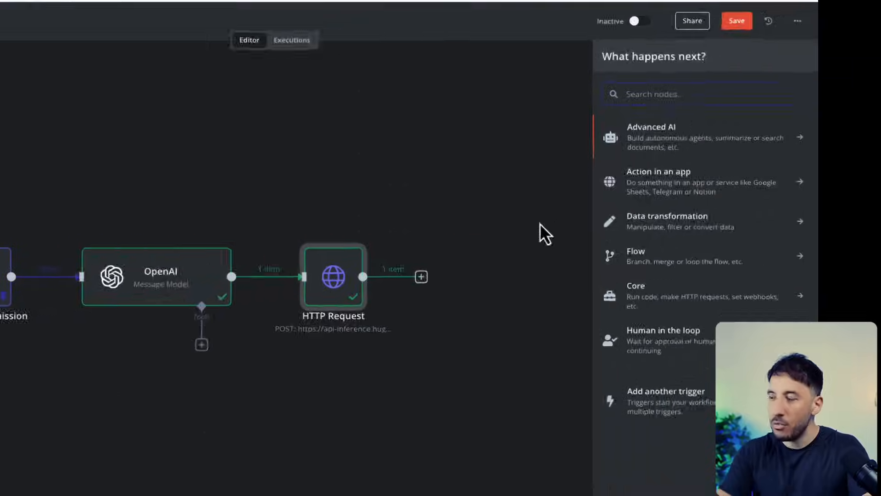
Add an Extract from File node after HTTP Request, using the Move file to base64 string action.
type("extra")
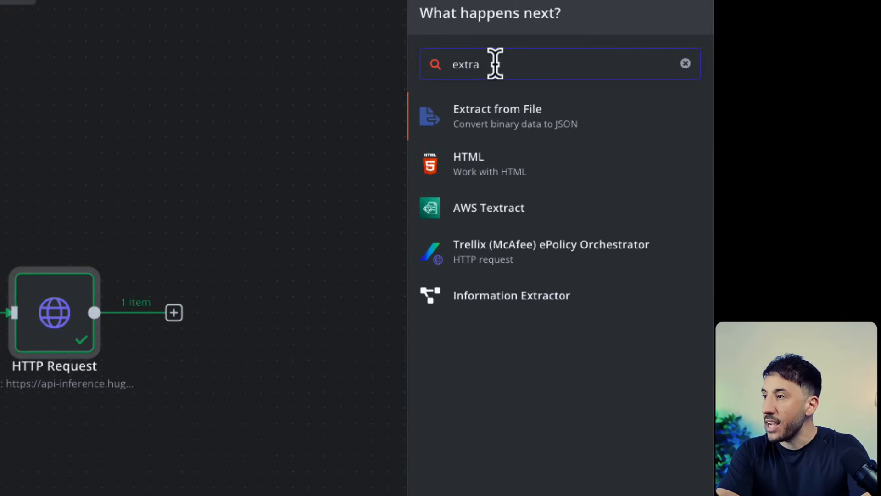
left_click(518, 129)
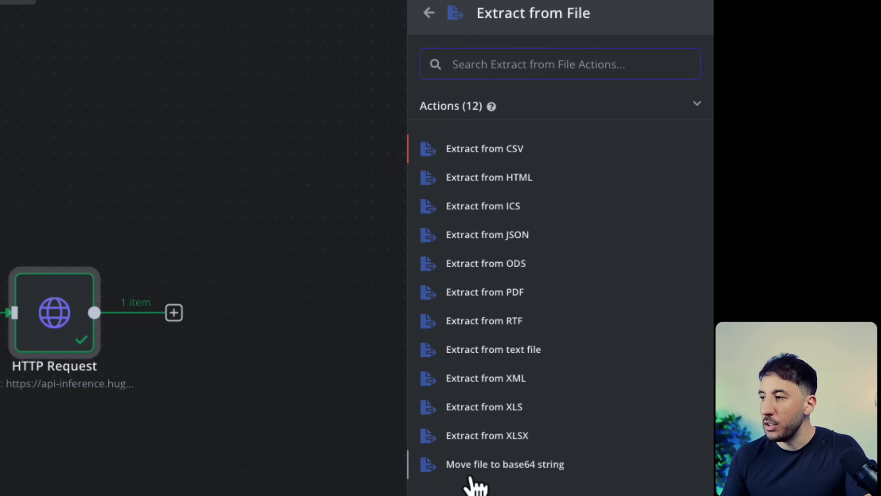
left_click(523, 466)
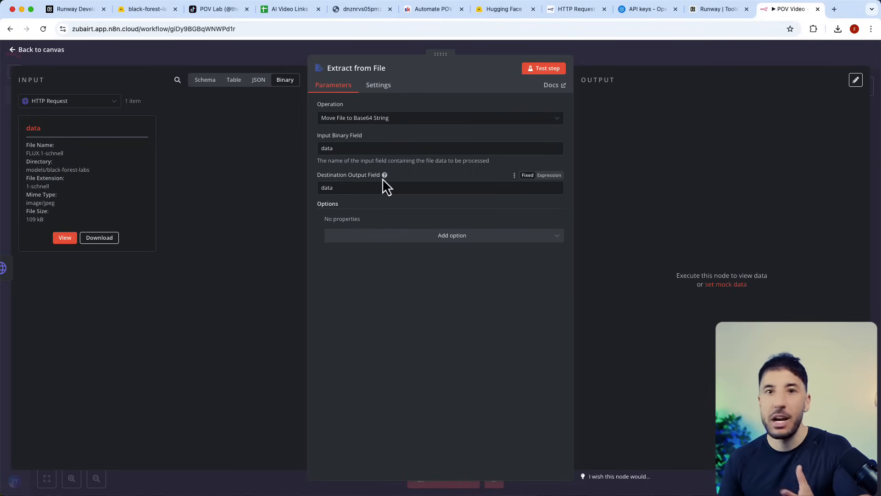
Test the Extract from File node, review its base64 output, and align the node with HTTP Request on the canvas.
mouse_move(383, 178)
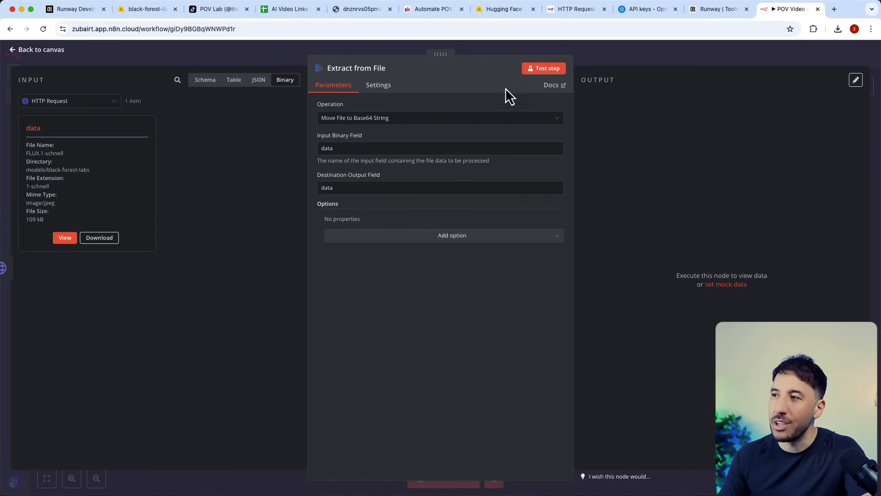
left_click(548, 70)
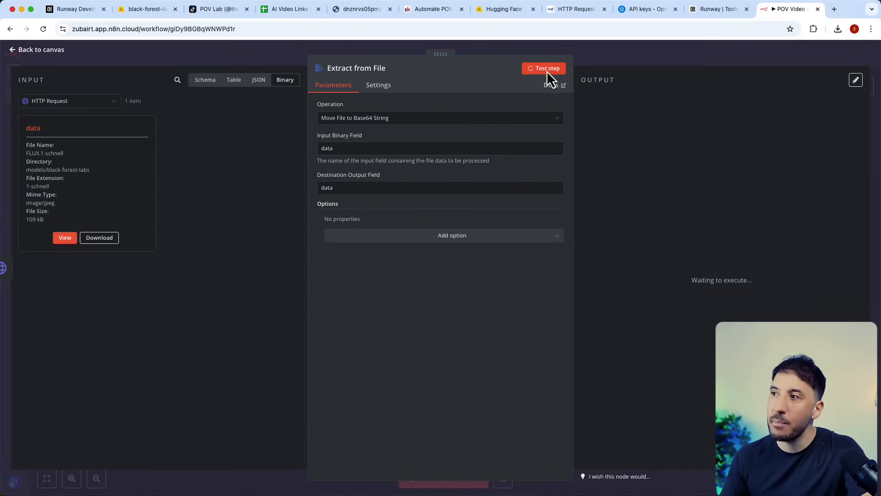
scroll(751, 251, "down", 10)
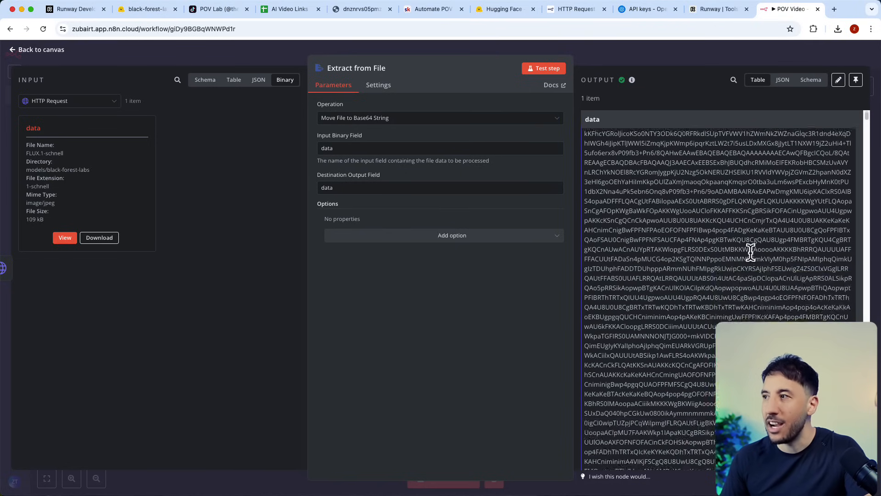
scroll(753, 246, "down", 15)
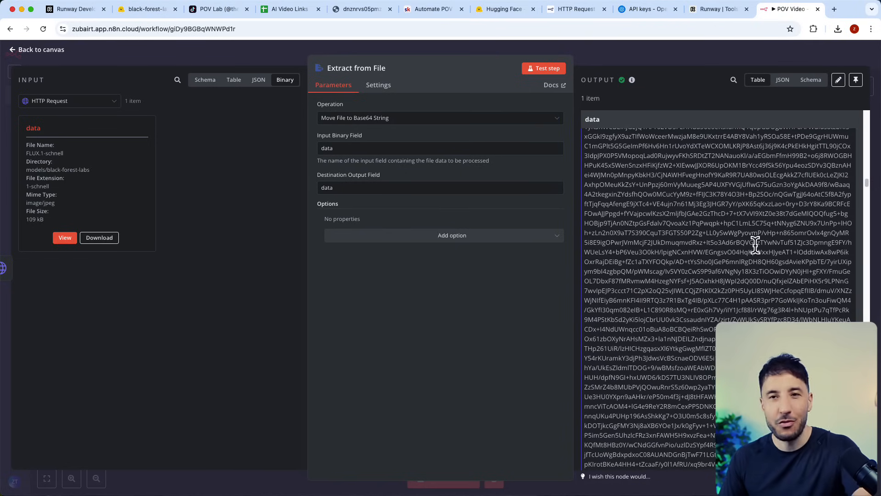
left_click(631, 46)
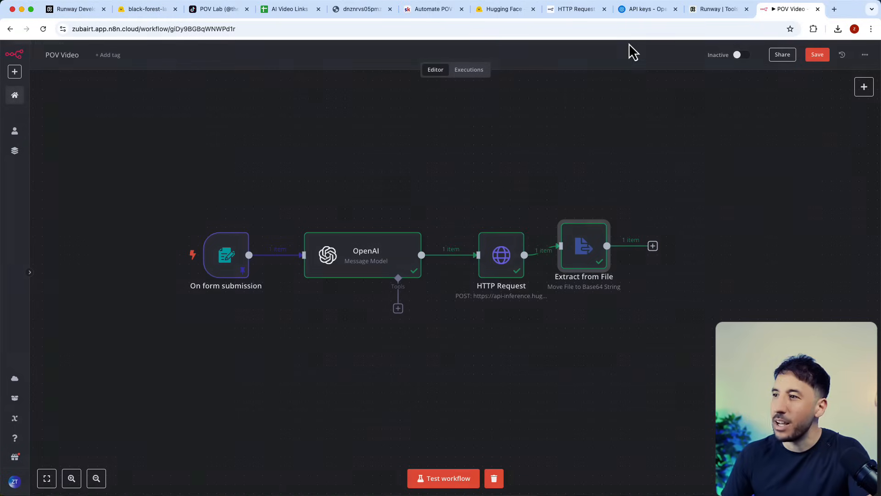
left_click_drag(571, 250, 588, 258)
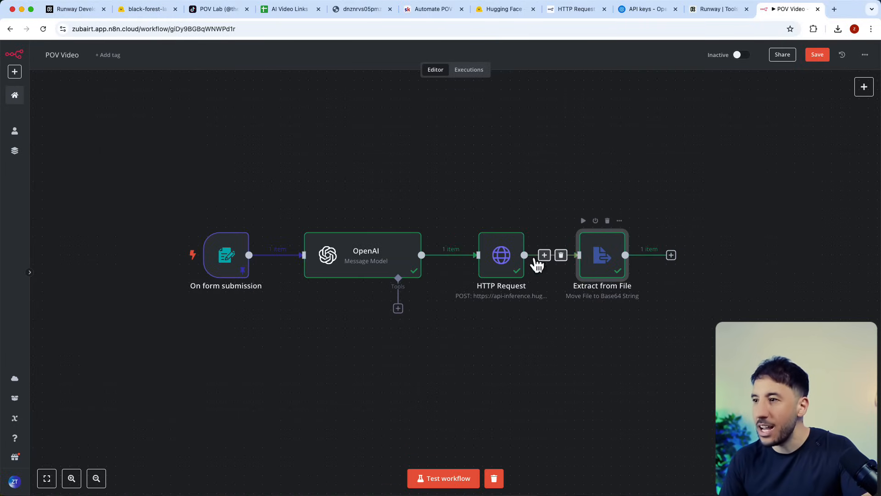
Add a sticky note above the OpenAI node and replace its default text with the heading "Generate Prompt".
right_click(281, 162)
left_click(292, 169)
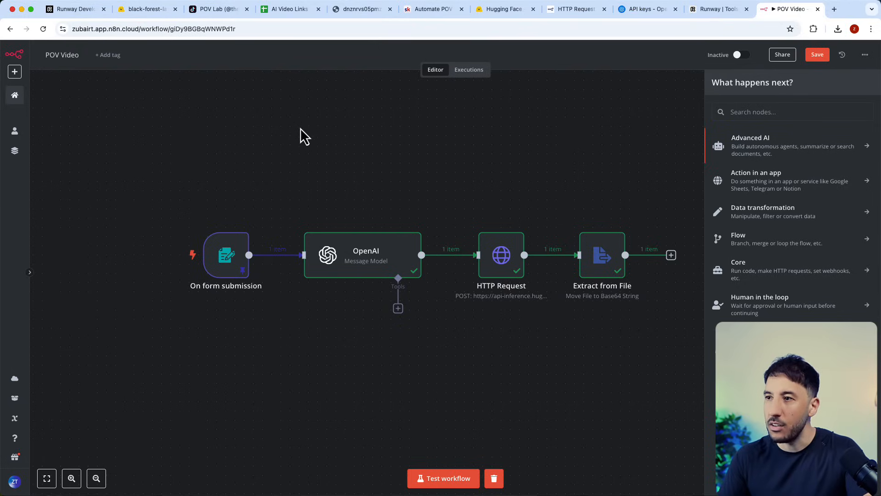
left_click(291, 135)
right_click(290, 136)
left_click(315, 172)
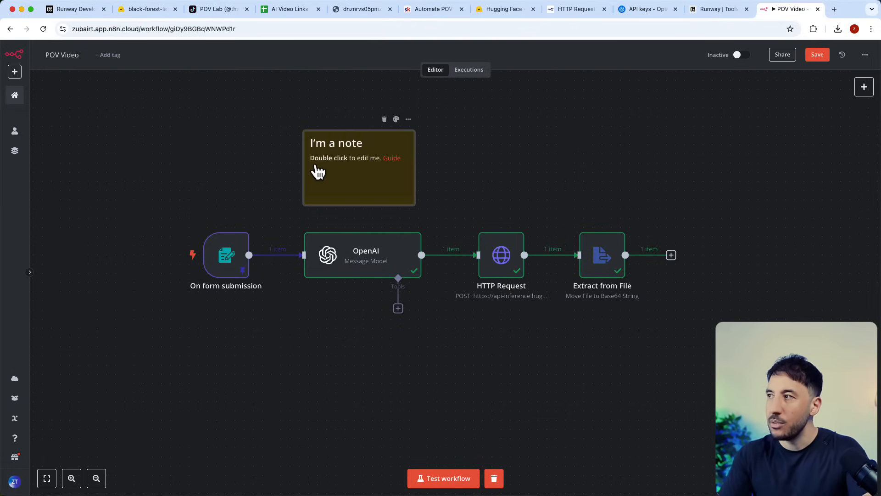
double_click(318, 172)
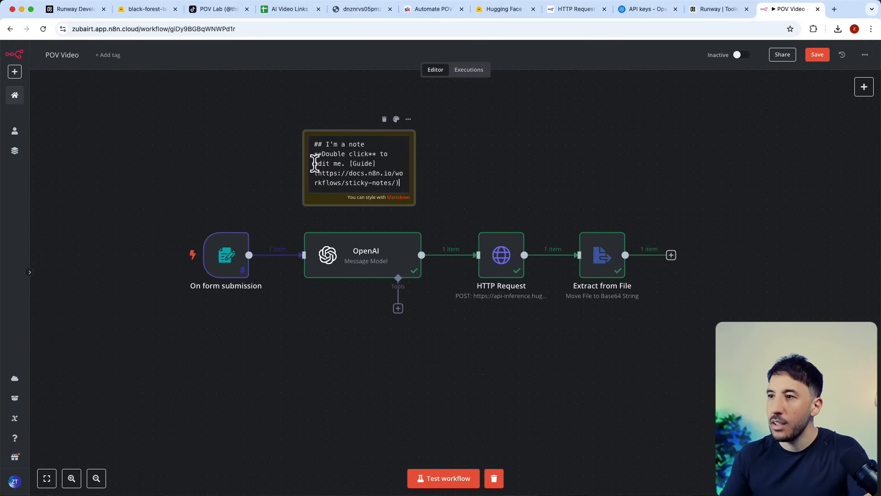
left_click_drag(400, 183, 325, 140)
key("BackSpace")
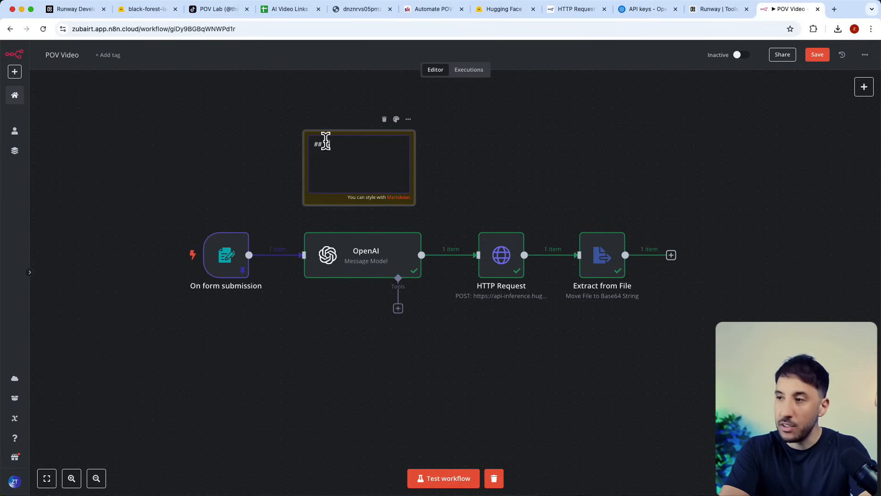
type("Generate Prompt")
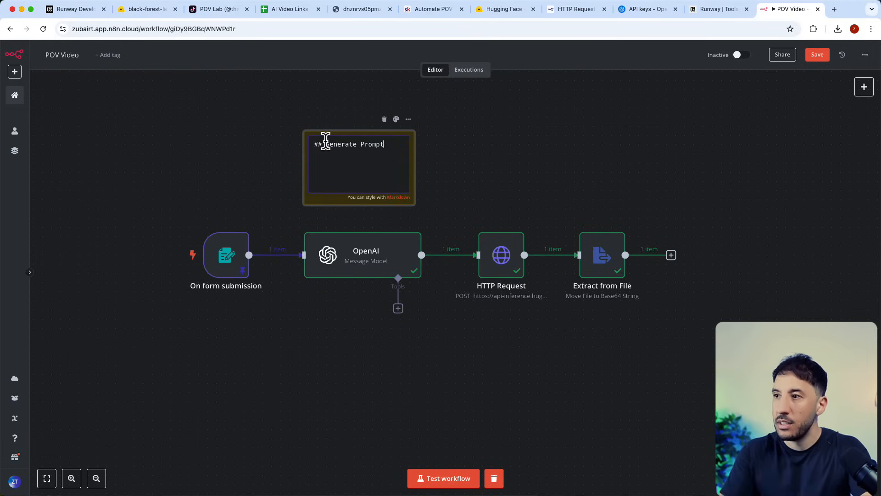
left_click(453, 139)
Move OpenAI closer to the form trigger and reposition and enlarge the Generate Prompt note to enclose both nodes.
left_click_drag(364, 171, 287, 152)
left_click_drag(340, 265, 314, 265)
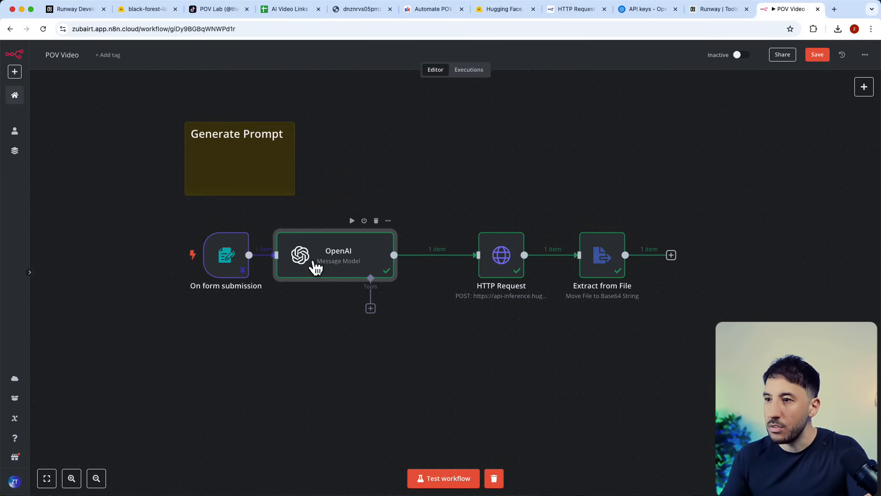
left_click_drag(292, 194, 404, 325)
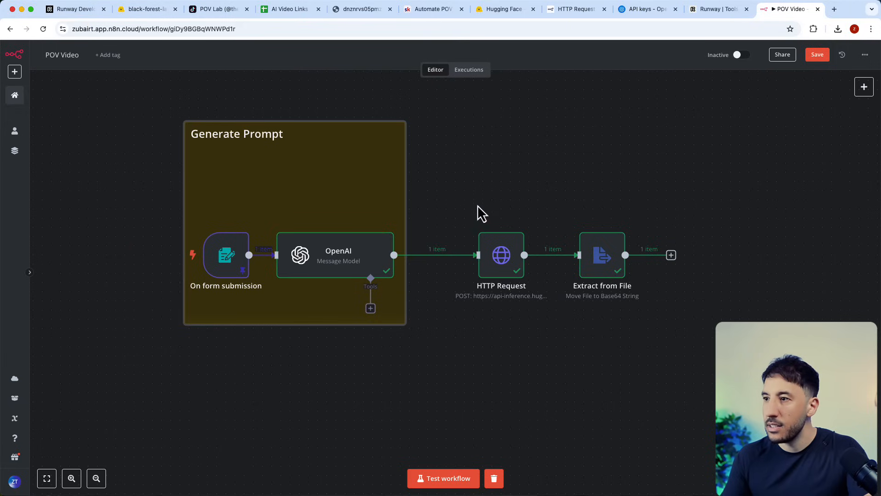
Duplicate the Generate Prompt note and place the copy behind the HTTP Request and Extract from File nodes.
left_click(398, 111)
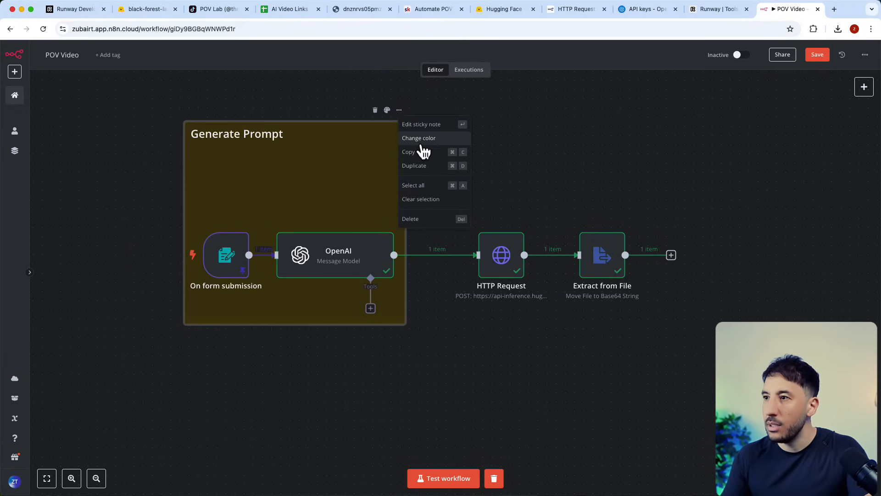
left_click(424, 170)
left_click_drag(481, 175, 611, 169)
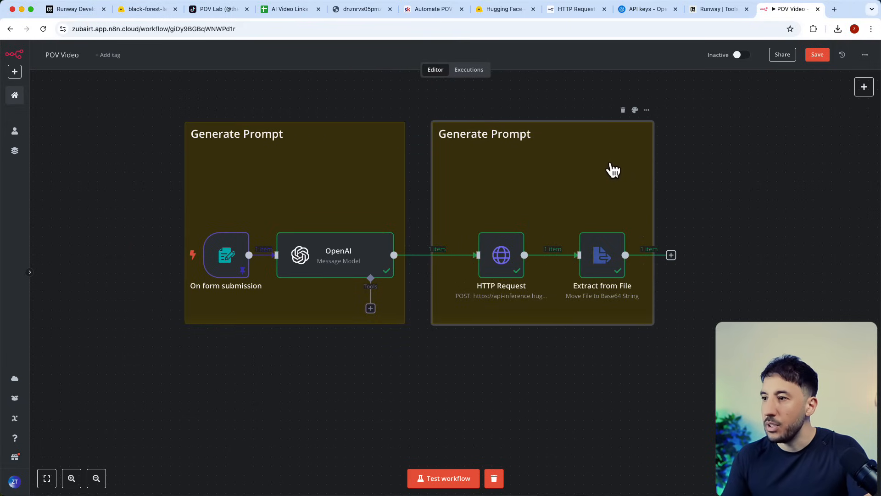
Change the duplicated note's heading to "Generate Image With Flux".
double_click(511, 134)
double_click(511, 135)
type("Image With Fl")
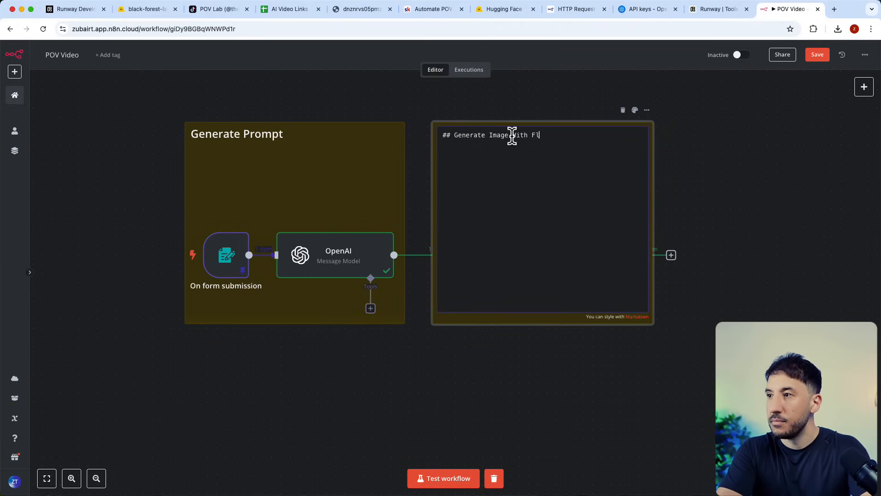
type("ux")
left_click(670, 128)
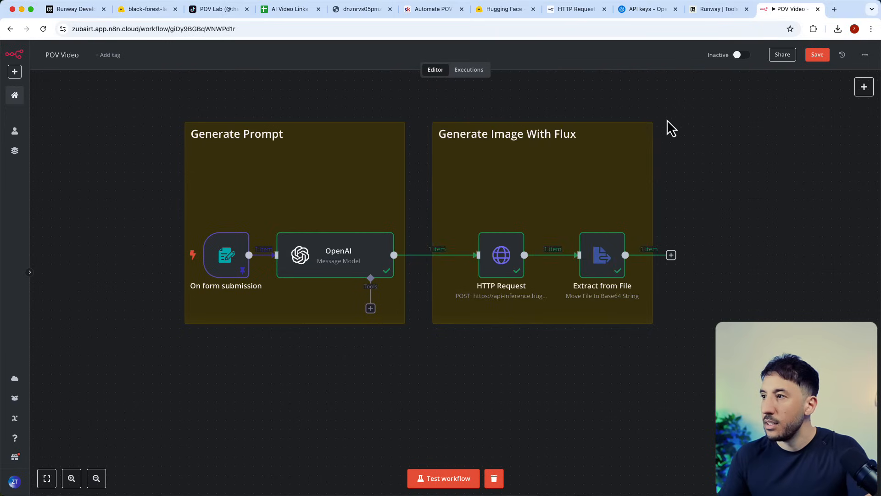
Change the Generate Image With Flux note's color to blue.
left_click(635, 110)
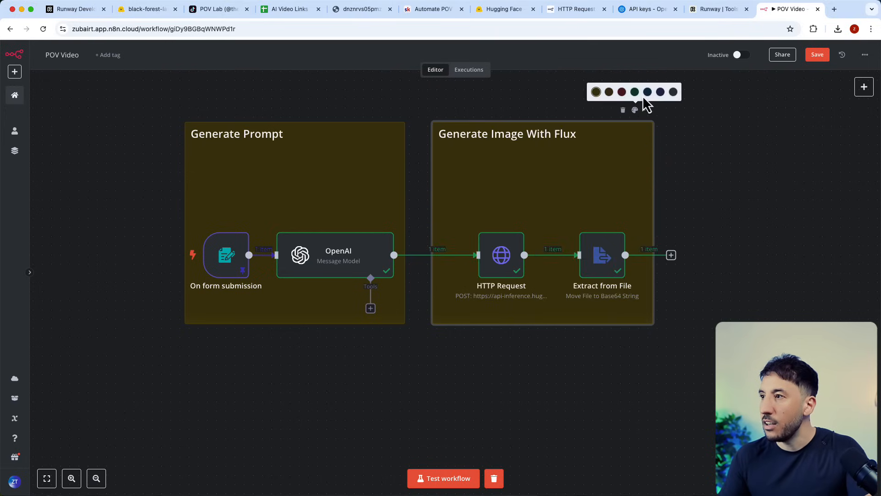
left_click(646, 92)
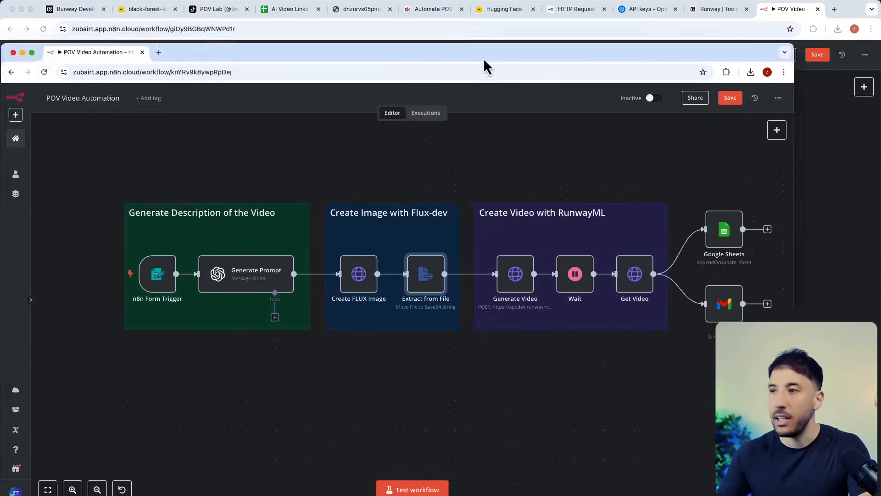
left_click_drag(483, 58, 513, 33)
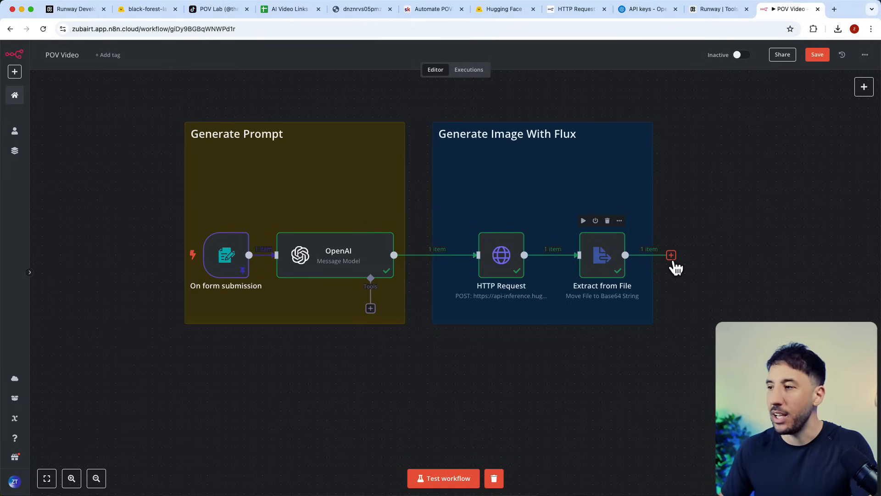
Add a second HTTP Request node after Extract from File and return to the canvas.
left_click(671, 255)
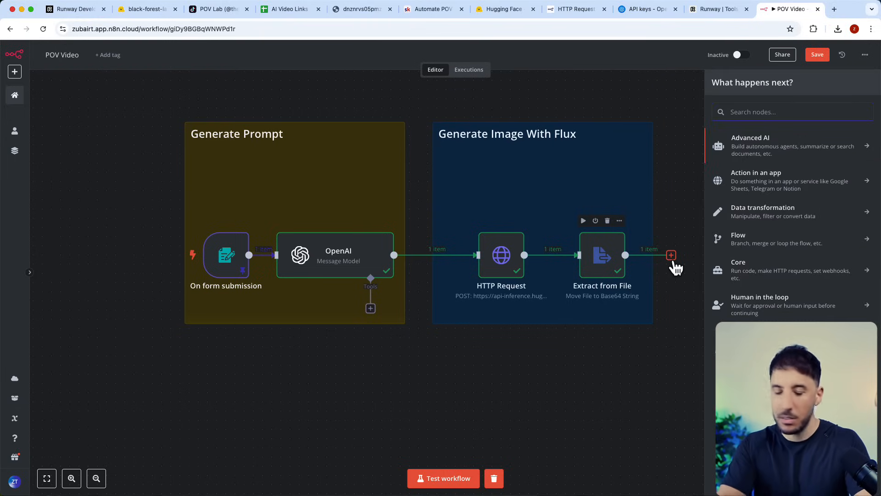
type("htt")
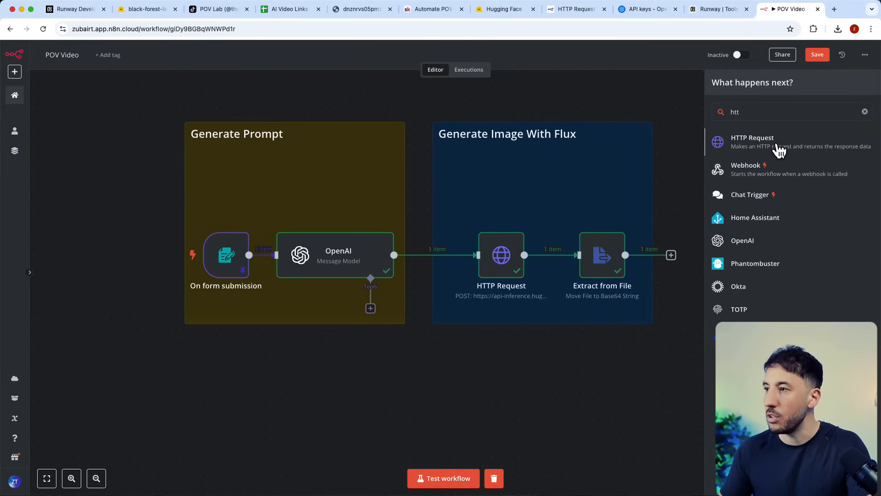
left_click(779, 150)
left_click(670, 62)
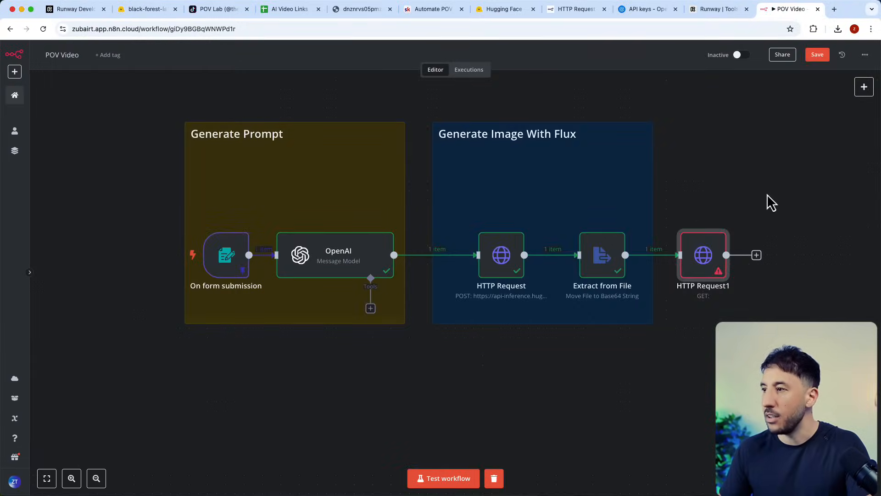
Compact the layout by moving the Flux note and its nodes closer, narrowing the note, and bringing HTTP Request1 nearer.
left_click_drag(767, 200, 632, 205)
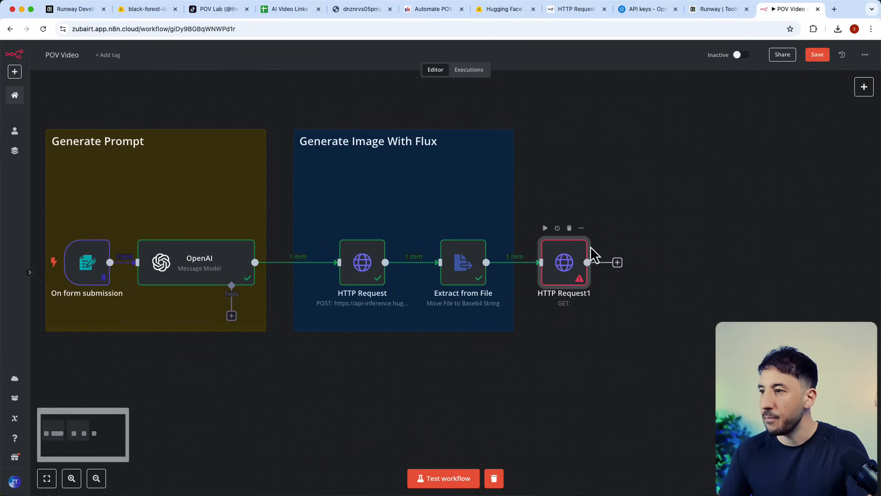
left_click_drag(484, 211, 467, 212)
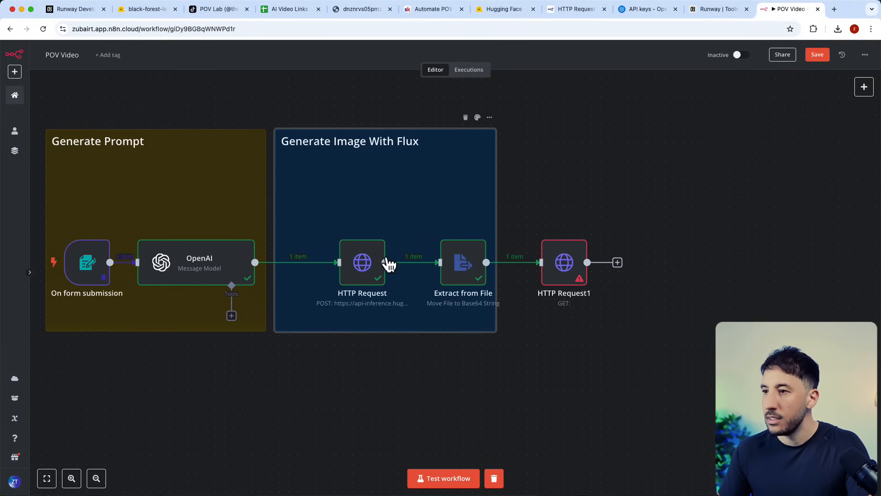
left_click_drag(380, 265, 353, 269)
left_click_drag(474, 270, 419, 266)
left_click_drag(492, 209, 456, 211)
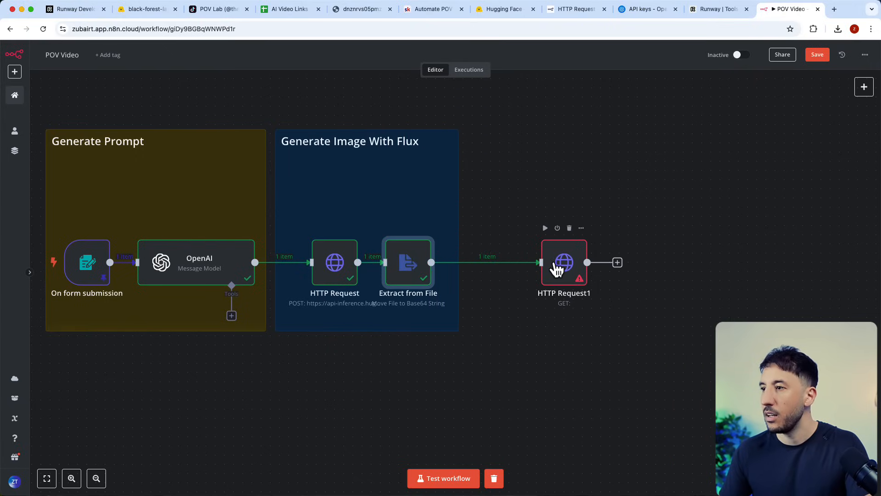
left_click_drag(557, 269, 526, 257)
Open the HTTP Request1 node's parameters and set its method to POST.
double_click(526, 257)
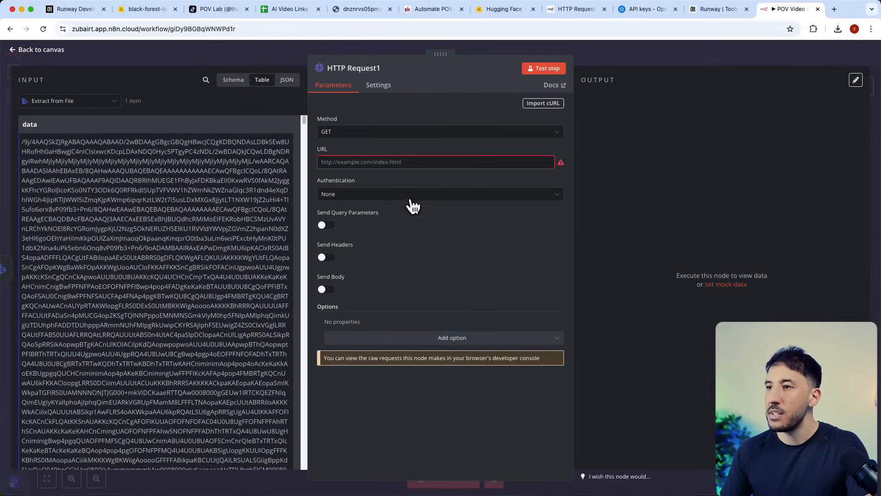
left_click(399, 134)
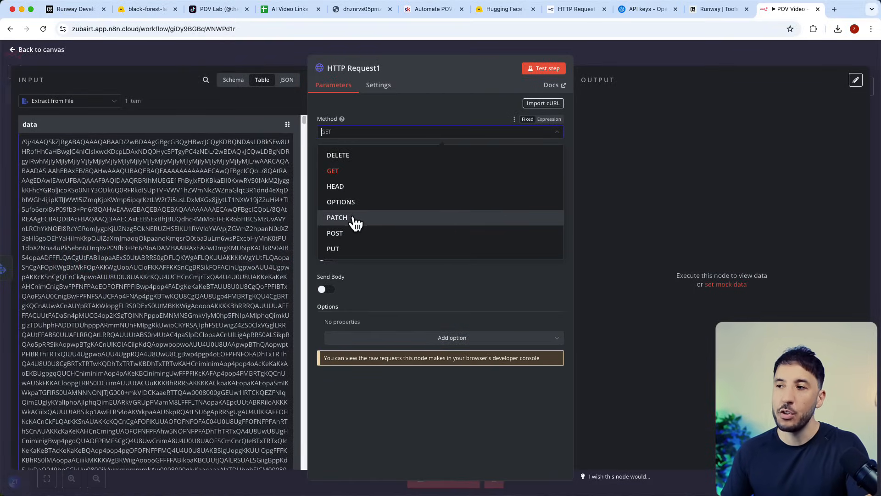
left_click(351, 234)
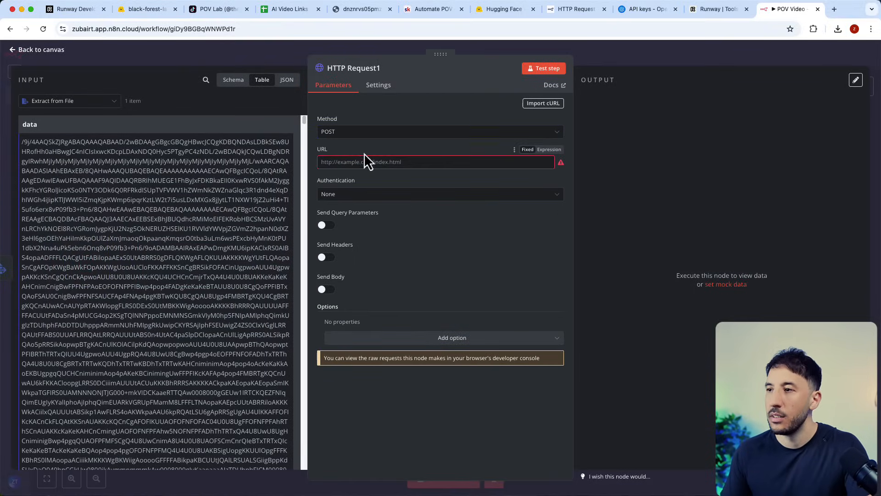
Copy the image_to_video URL from the Generate Video with Runway section of the AI Workshop lesson on Skool.
left_click(439, 10)
scroll(527, 240, "down", 20)
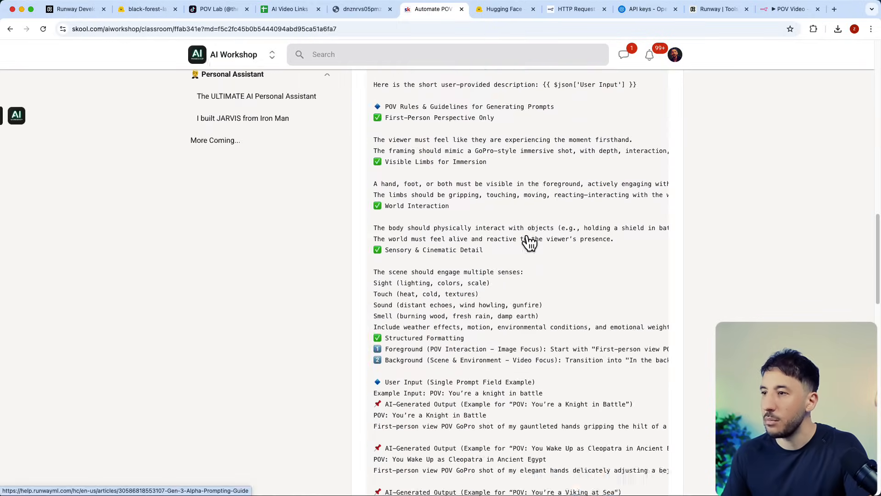
scroll(526, 248, "down", 7)
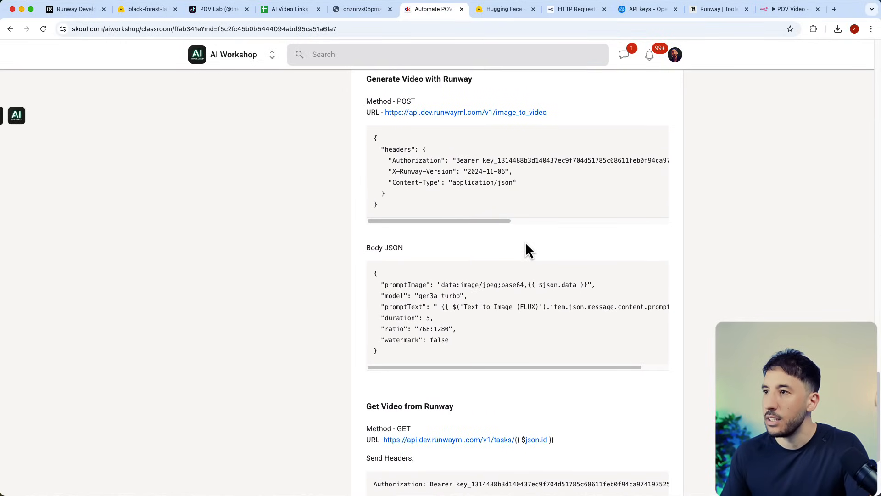
scroll(427, 181, "up", 4)
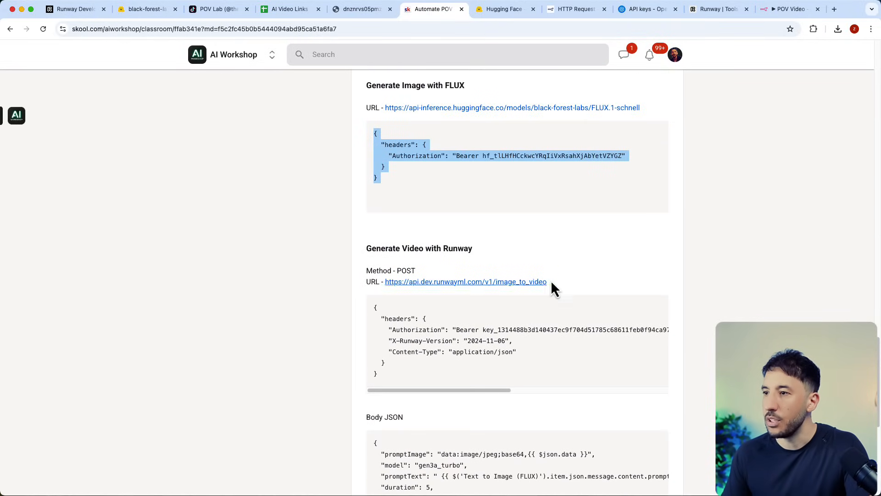
left_click(608, 280)
left_click_drag(581, 284, 386, 287)
key("super+c")
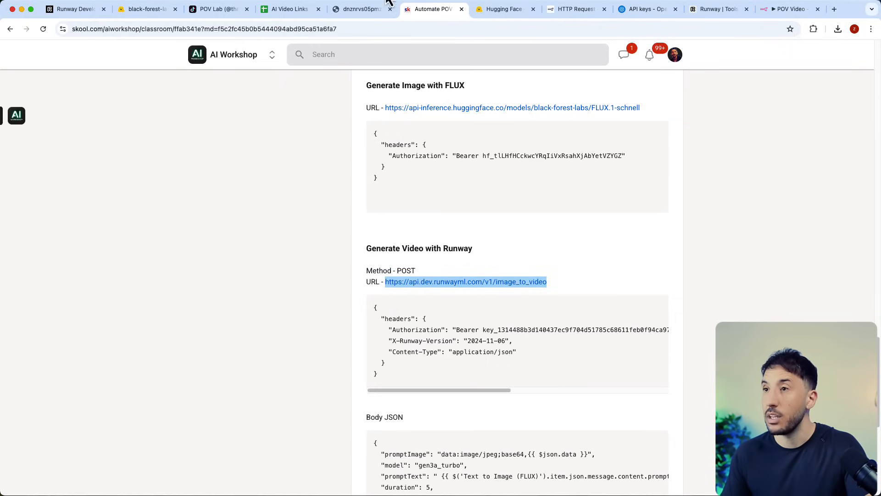
left_click(772, 10)
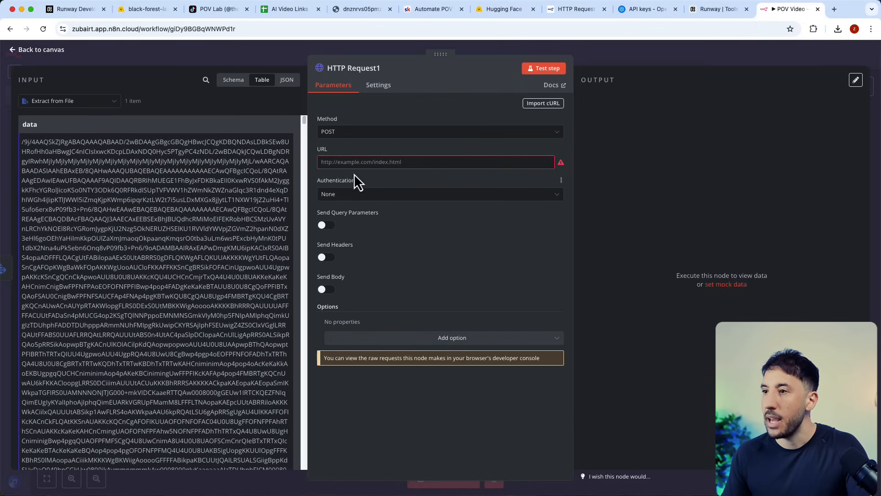
left_click(345, 161)
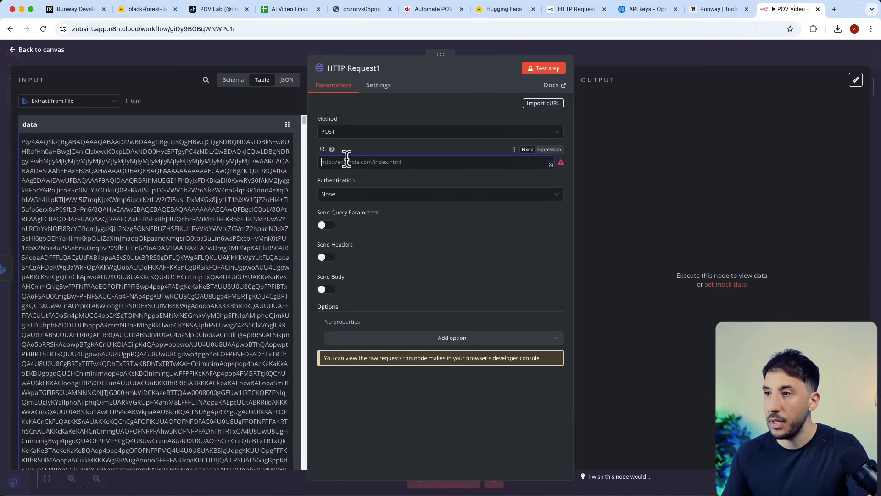
key("super+v")
Set HTTP Request1's authentication to Generic Credential Type with Custom Auth as the generic auth type.
right_click(438, 195)
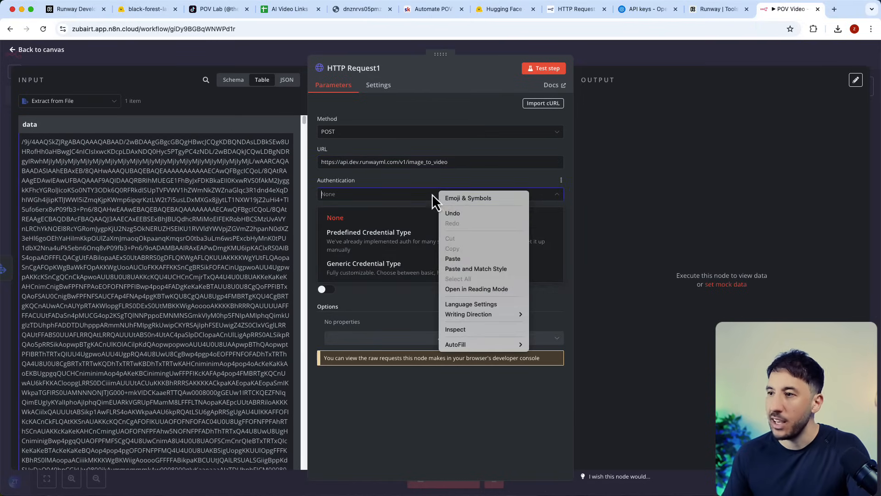
left_click(430, 194)
left_click(365, 272)
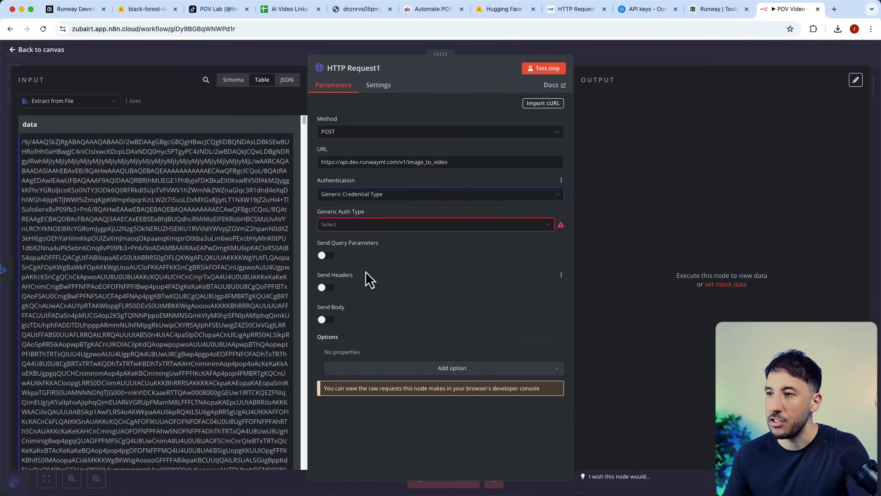
left_click(393, 228)
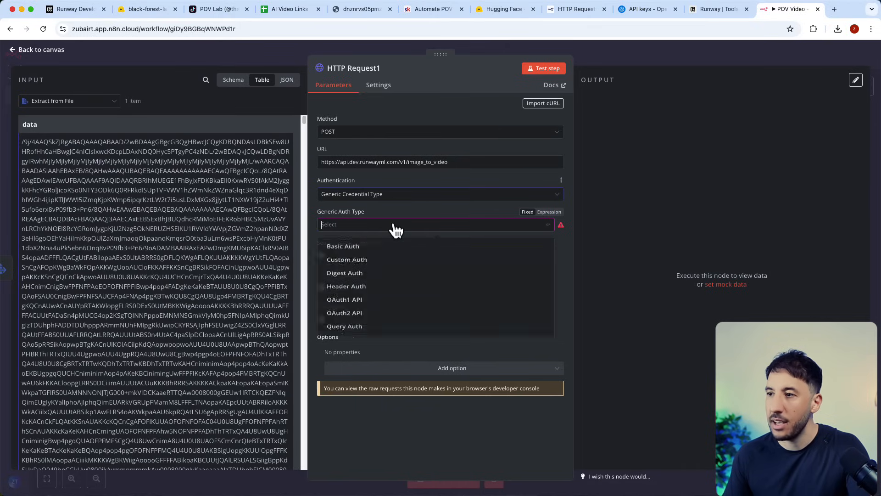
left_click(363, 266)
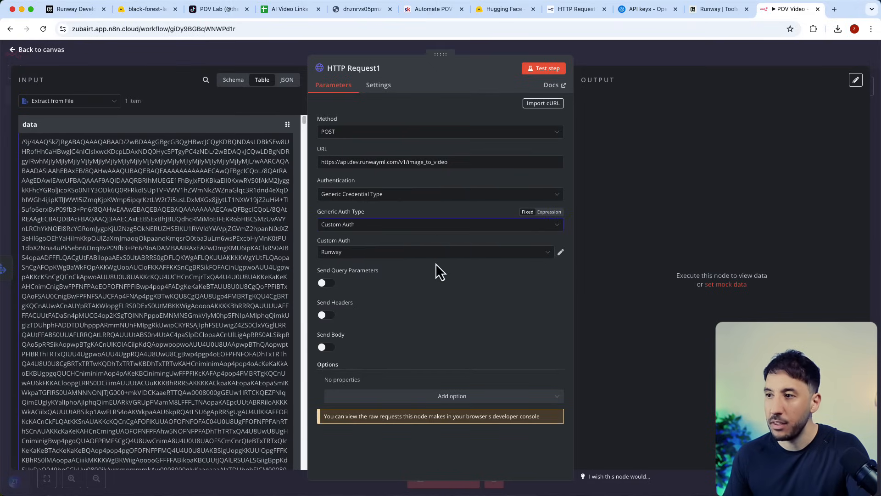
Start a new Custom Auth credential and copy the Runway headers JSON from the Skool lesson.
left_click(545, 261)
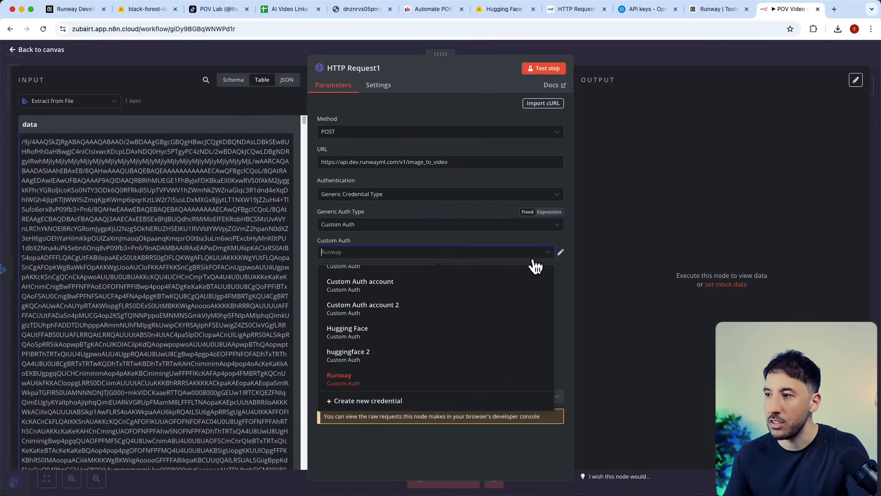
left_click(367, 407)
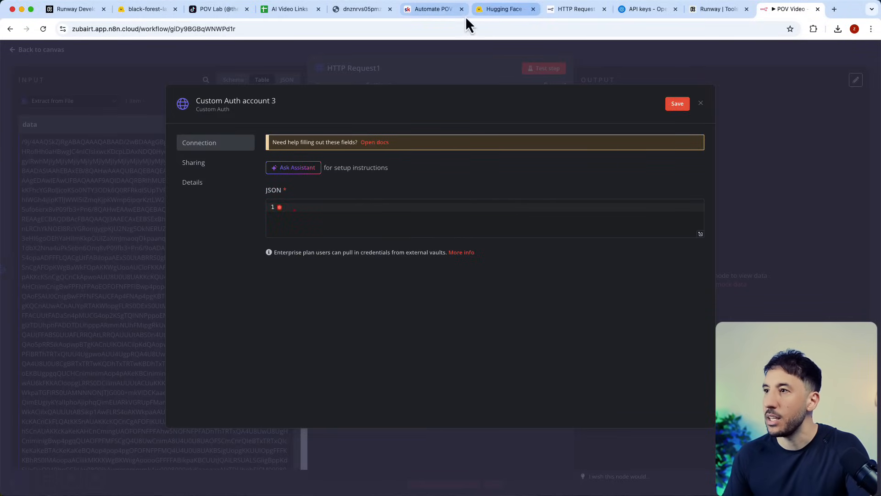
left_click(431, 12)
scroll(525, 260, "down", 4)
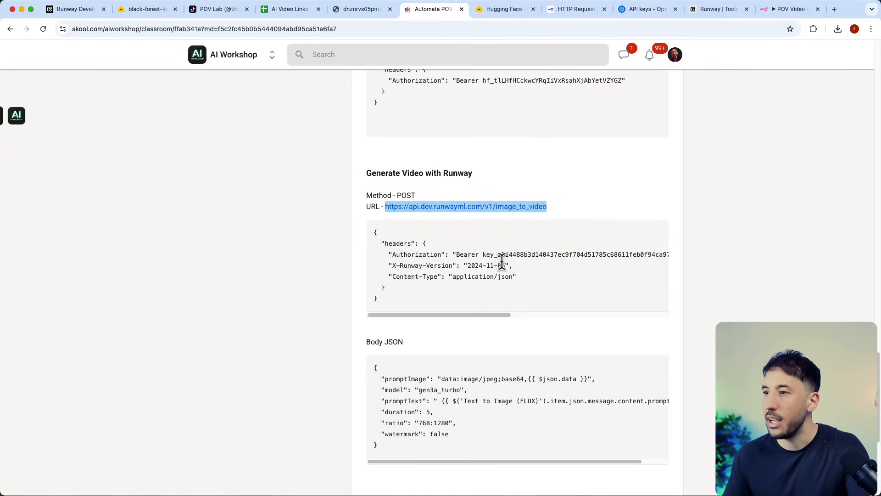
left_click(502, 263)
left_click_drag(386, 312, 362, 221)
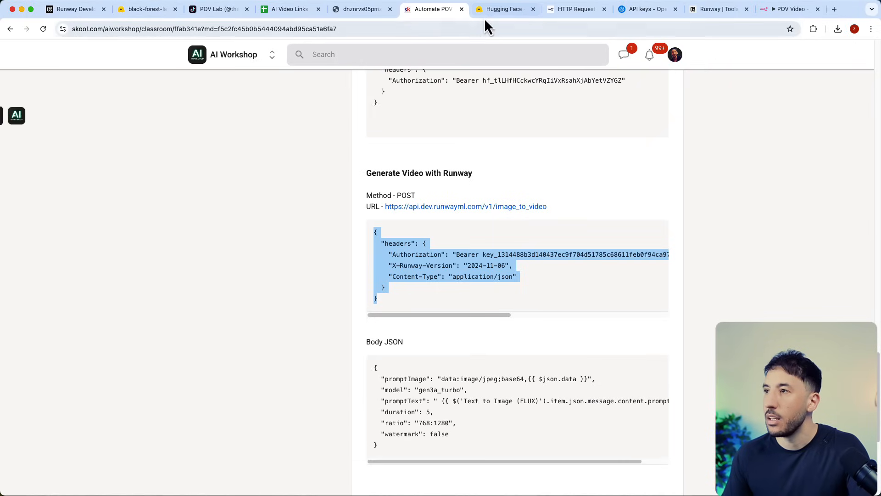
Paste the headers JSON containing the Runway API key into the new Custom Auth credential in n8n.
left_click(790, 11)
left_click(318, 205)
key("super+v")
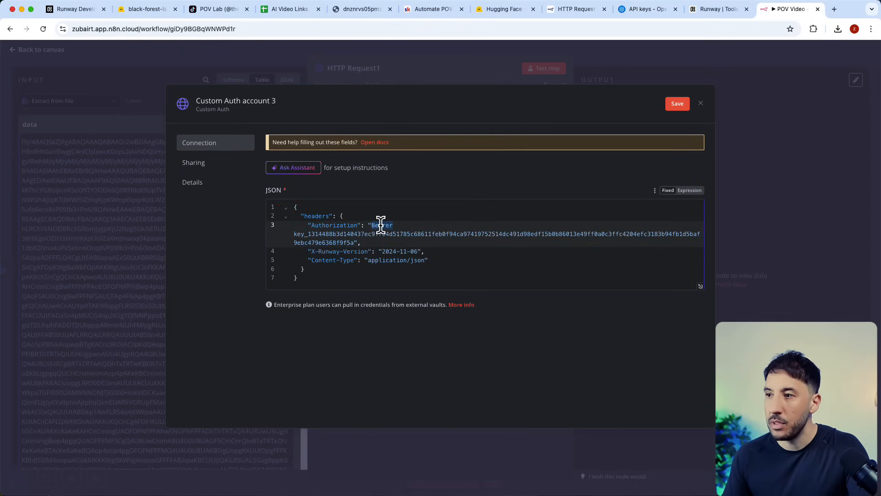
left_click_drag(294, 233, 353, 240)
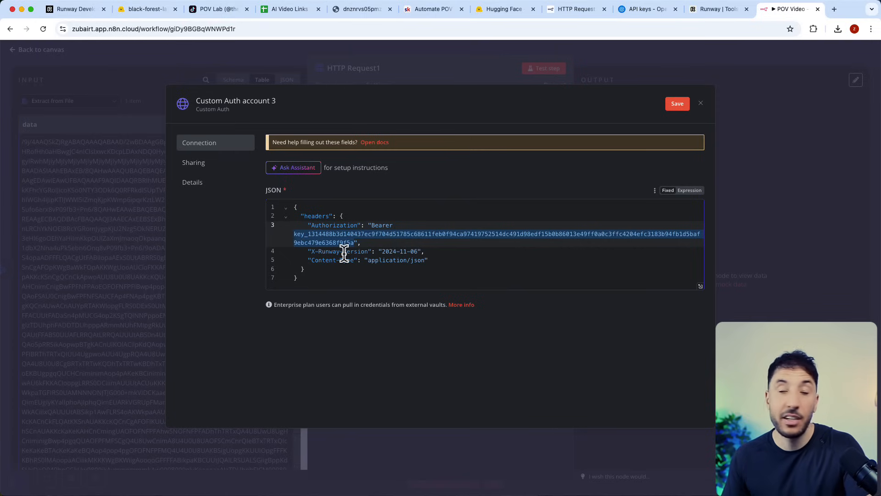
left_click(537, 106)
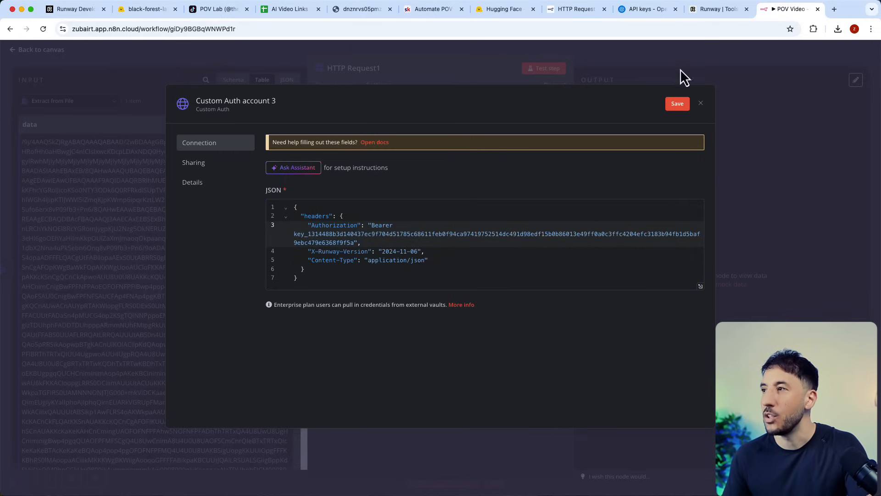
Open Runway's API keys page from the lesson's resources, and locate where the API key belongs in the n8n credential's Authorization header.
left_click(434, 15)
scroll(512, 151, "up", 8)
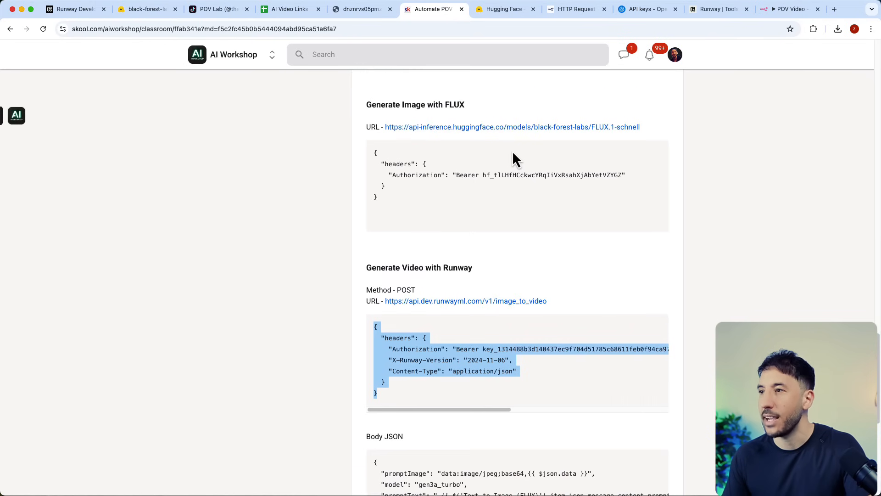
scroll(512, 151, "up", 20)
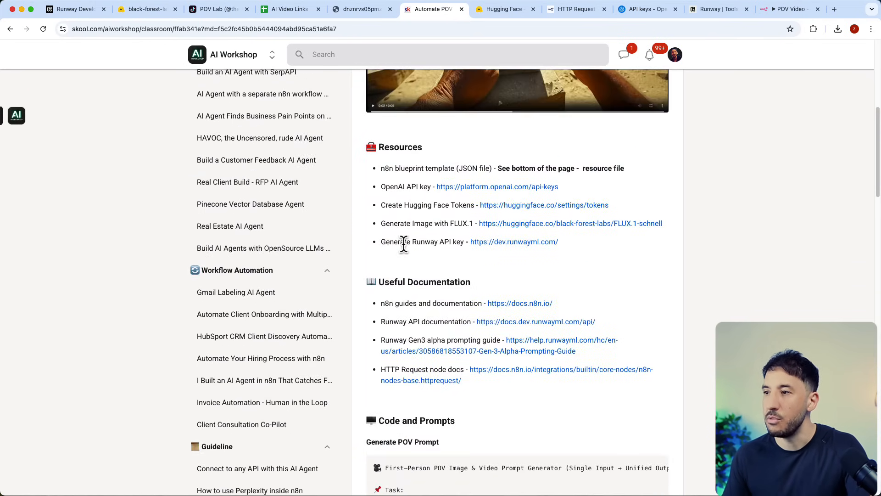
left_click(497, 243)
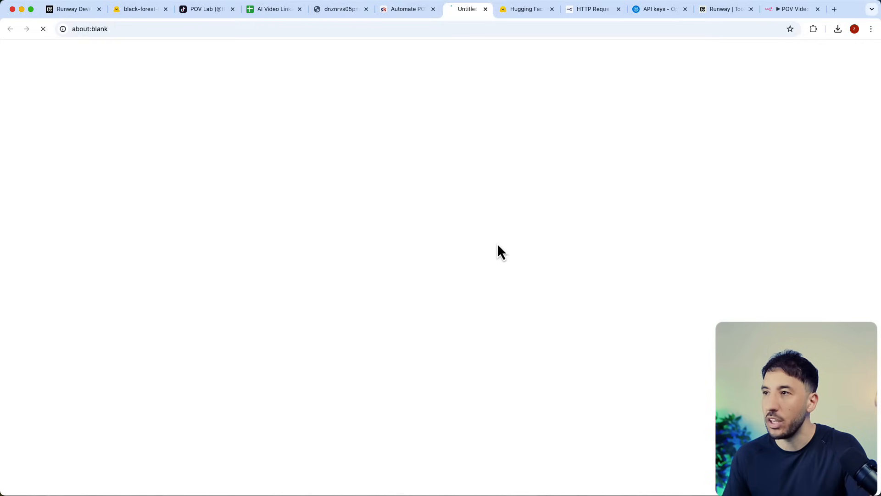
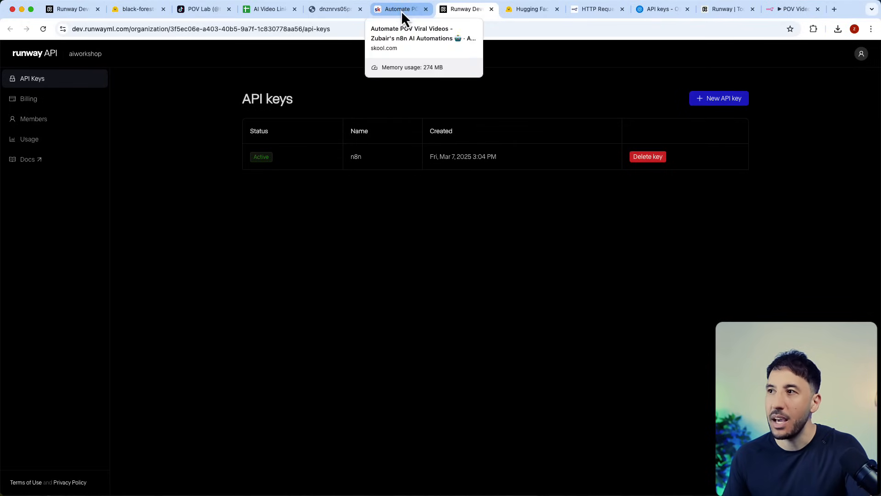
left_click(805, 13)
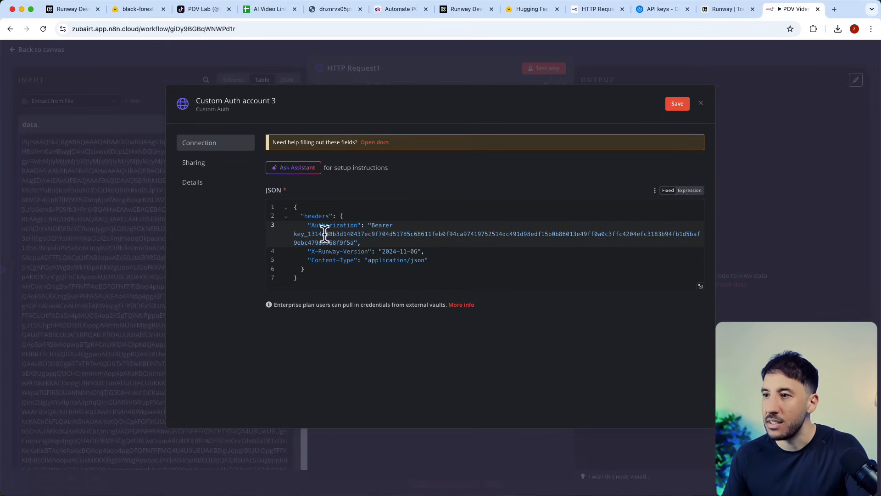
left_click_drag(294, 233, 388, 237)
left_click(388, 237)
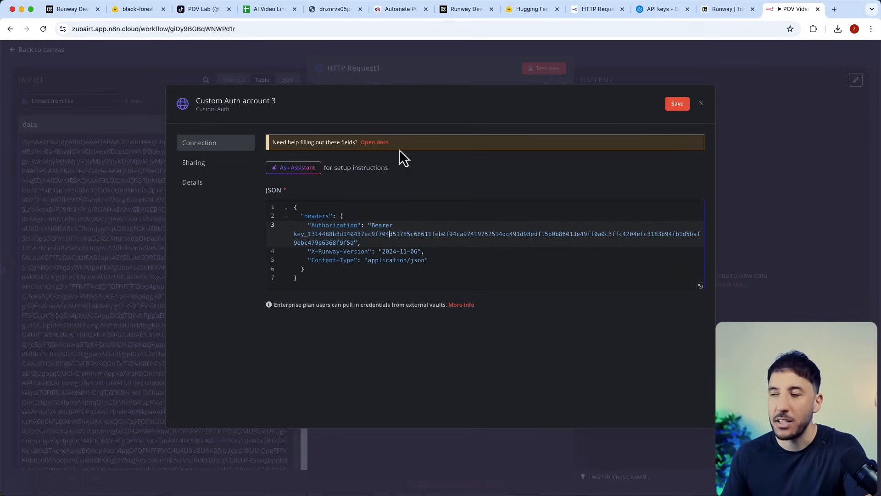
Switch to the Runway developer portal and examine the organization's billing and credits.
left_click(731, 14)
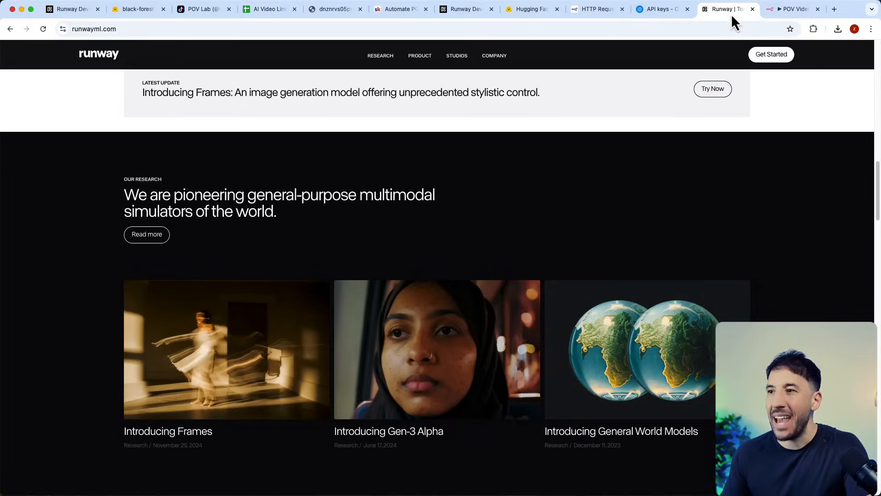
left_click(467, 13)
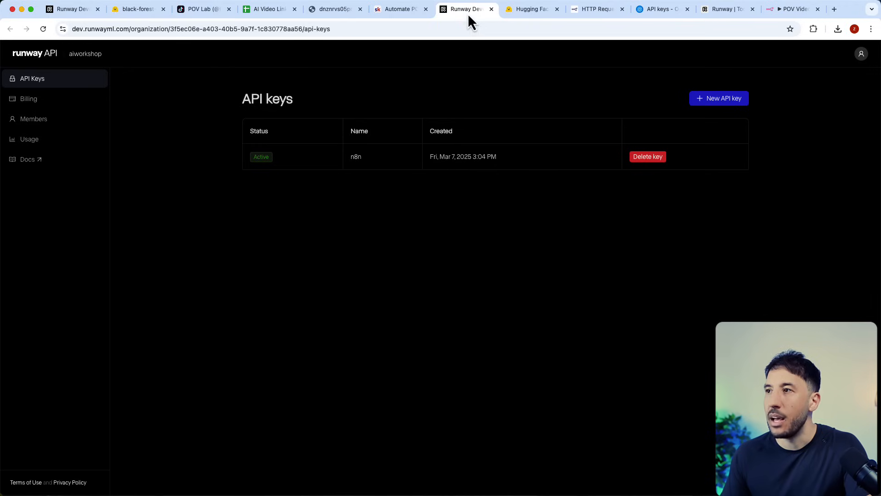
left_click(39, 108)
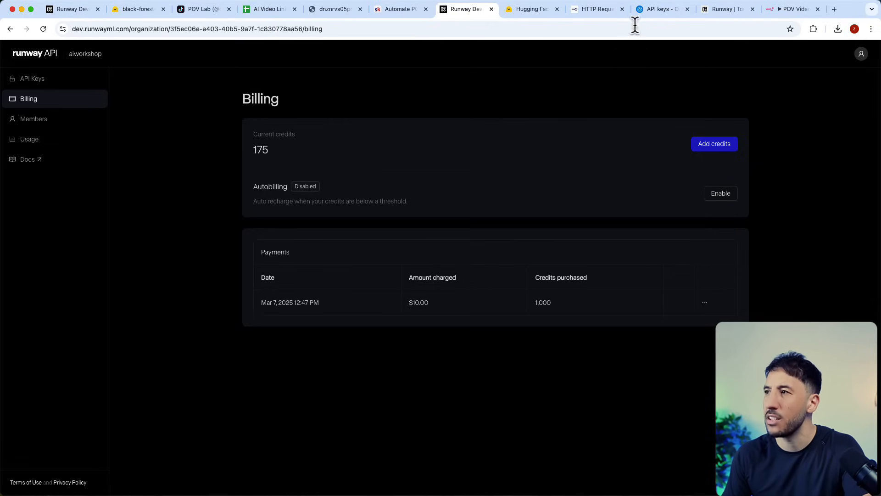
Discard the new Custom Auth credential in n8n and keep the existing Runway credential selected for HTTP Request1.
left_click(795, 12)
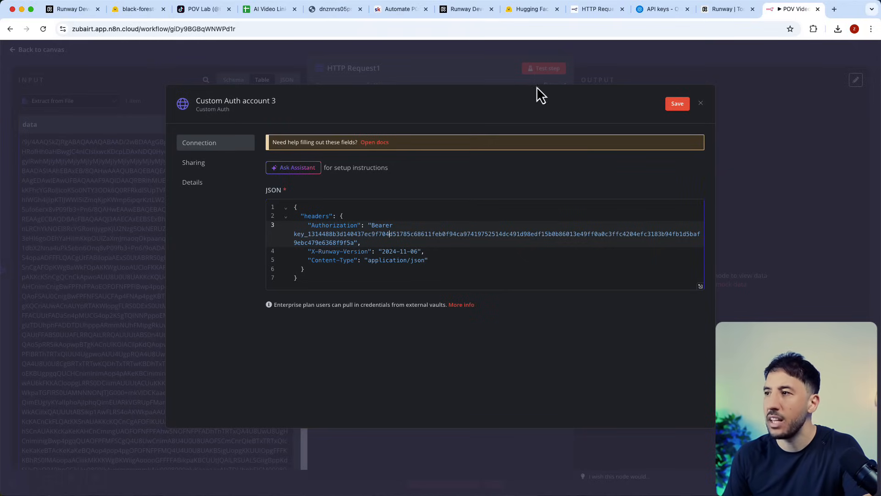
left_click(472, 62)
left_click(466, 294)
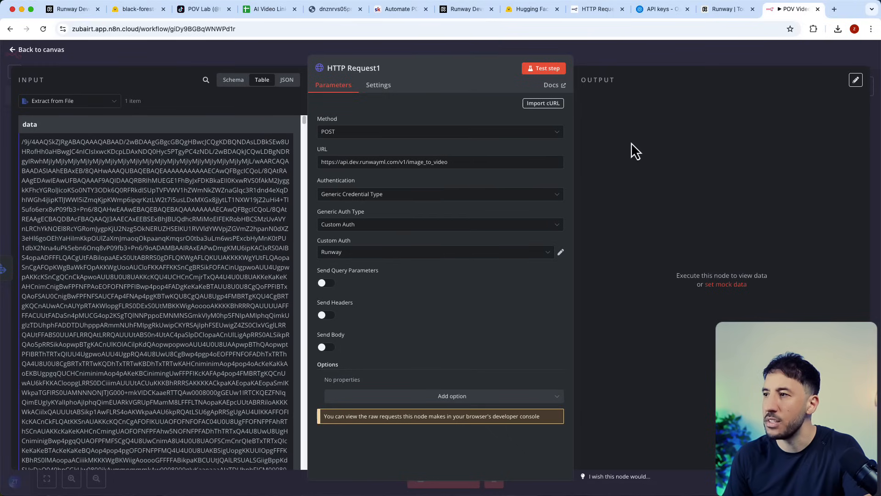
left_click(552, 253)
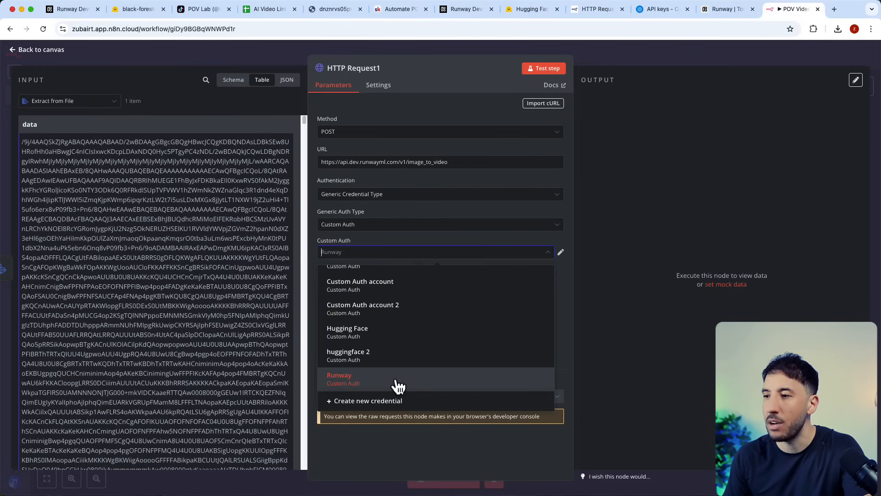
left_click(469, 108)
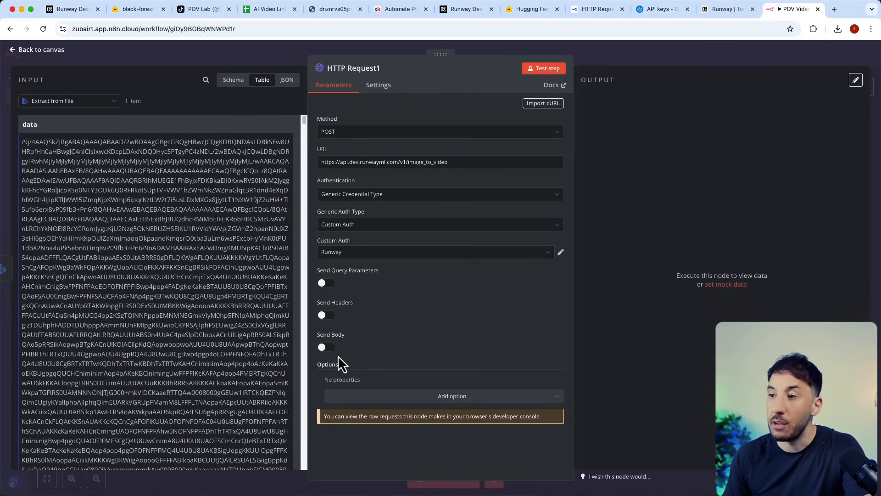
Enable sending a request body in HTTP Request1 and bring its body settings into view.
left_click(327, 348)
scroll(354, 346, "down", 3)
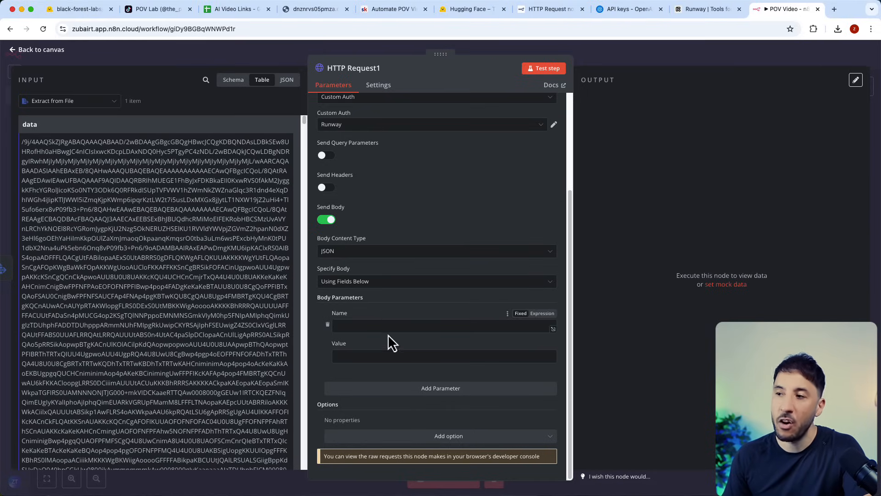
scroll(375, 346, "up", 1)
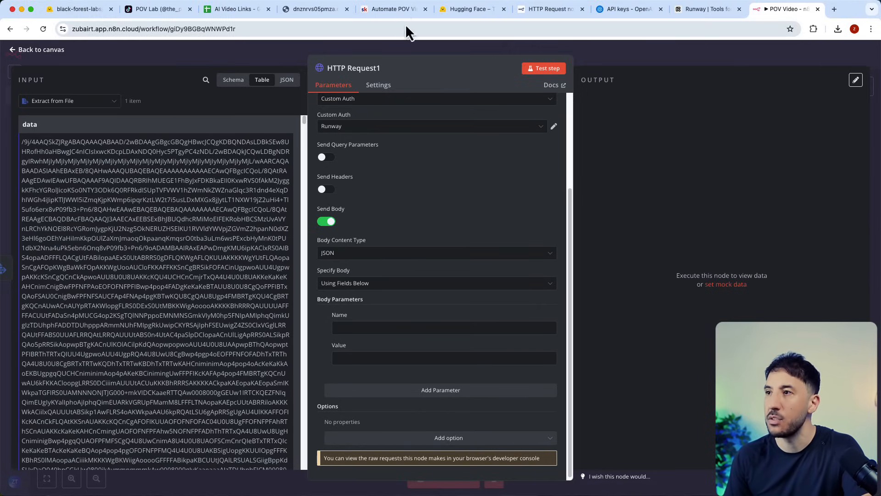
Open the Runway API documentation from the Skool lesson and examine the headers in the image_to_video cURL example.
left_click(367, 13)
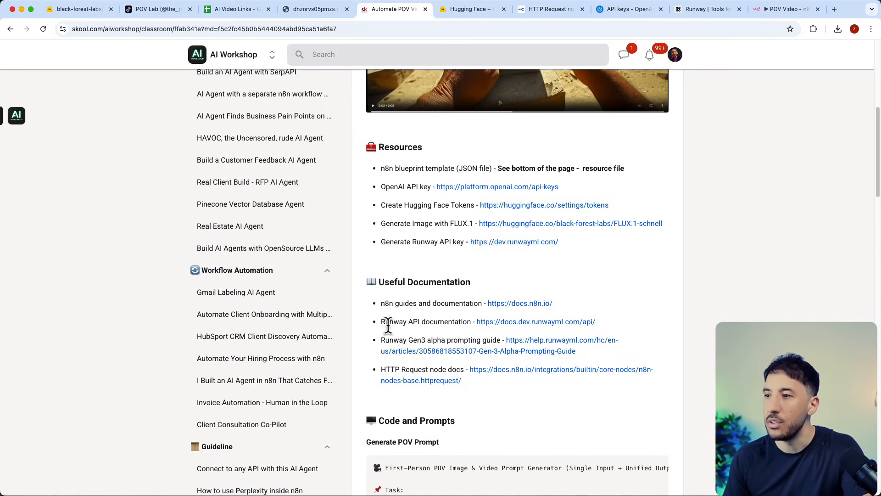
left_click(526, 321)
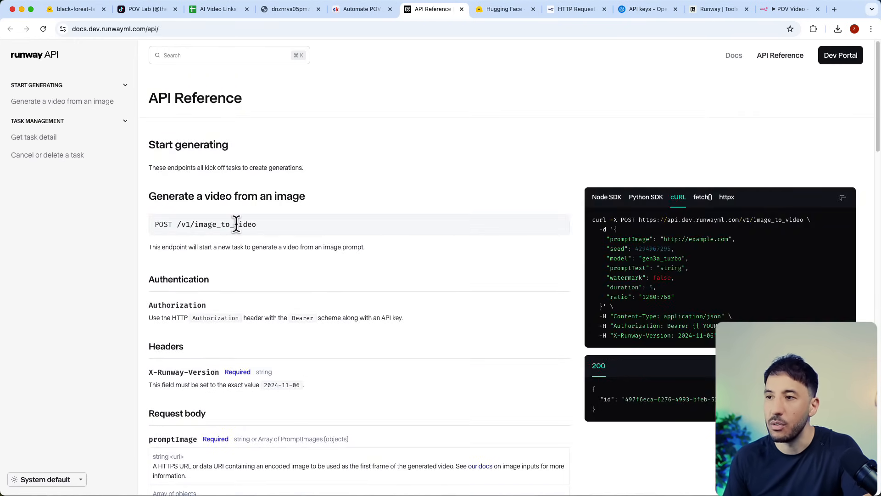
left_click_drag(615, 317, 753, 340)
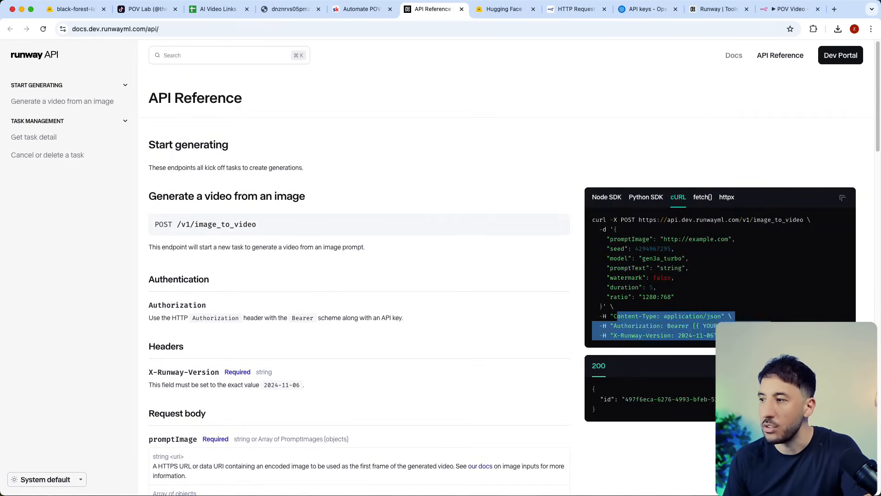
Examine the image_to_video request body parameters and their accepted values in the Runway API reference.
scroll(699, 330, "down", 5)
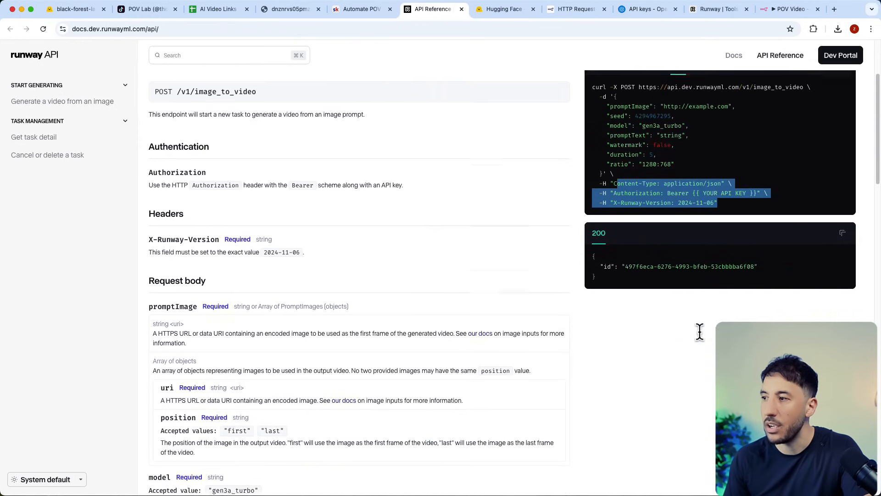
left_click_drag(674, 160, 614, 96)
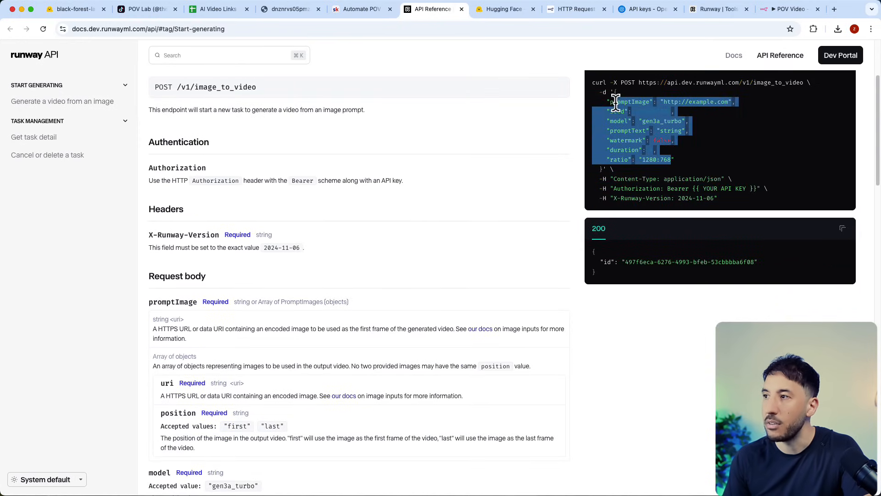
left_click(635, 142)
scroll(490, 209, "down", 10)
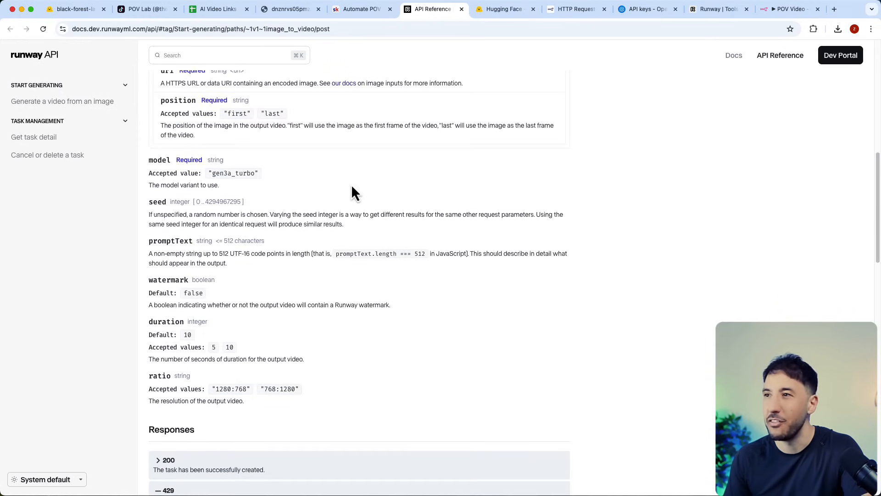
Switch to the Skool lesson and examine its Generate Video with Runway section, including the headers and Body JSON.
left_click(360, 17)
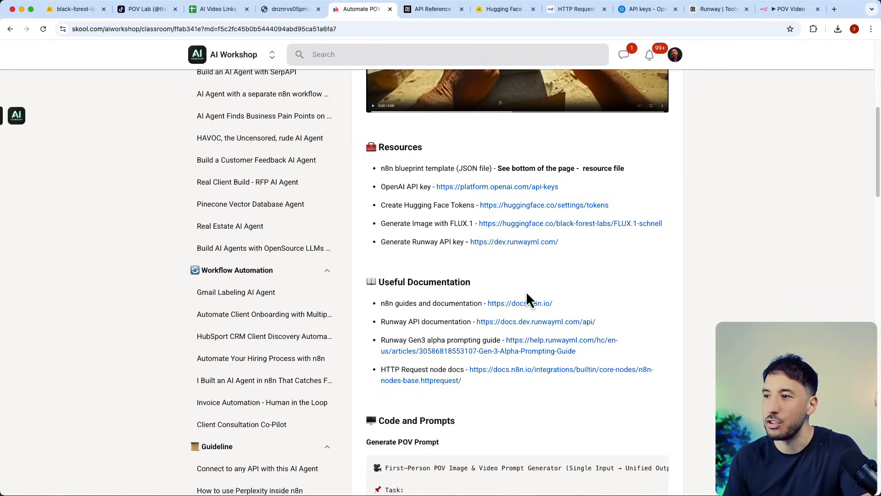
scroll(528, 312, "down", 20)
left_click(526, 328)
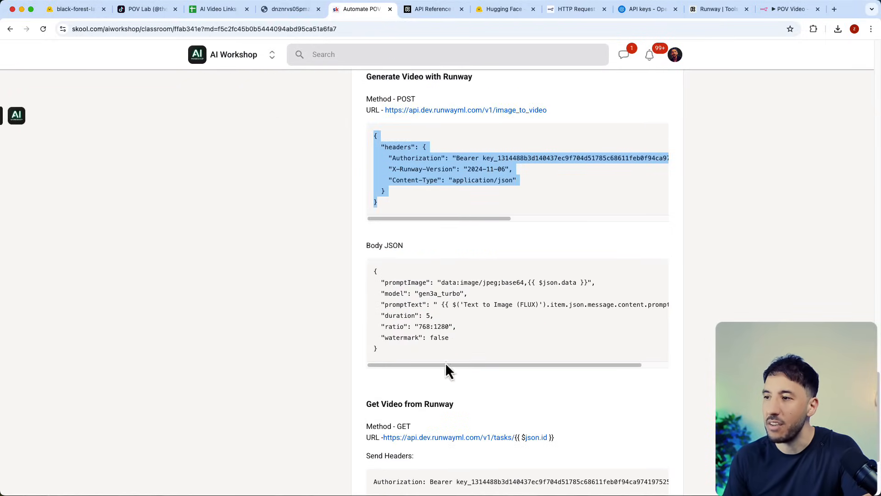
scroll(442, 302, "up", 7)
scroll(443, 299, "down", 3)
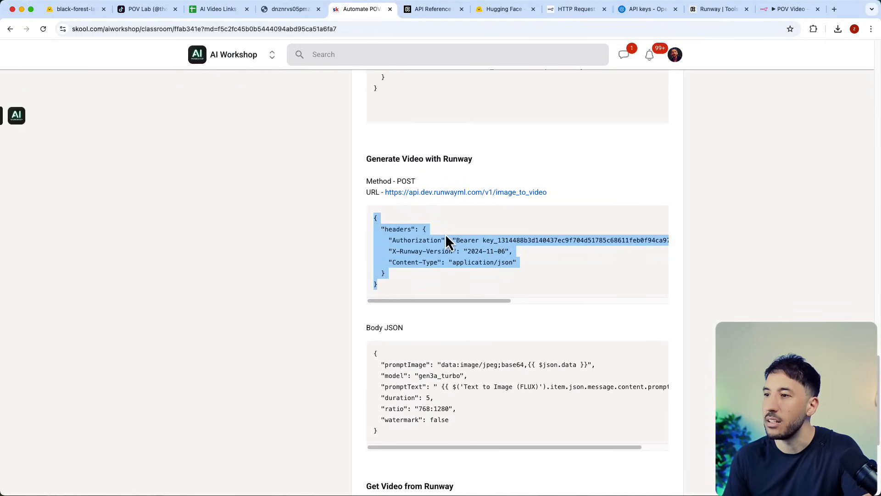
left_click(471, 154)
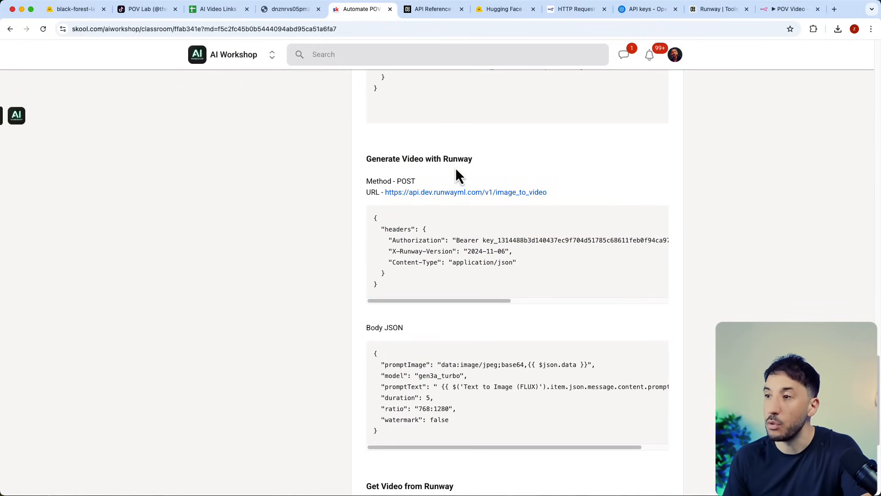
Switch back to n8n and set HTTP Request1 to specify its body using JSON.
left_click(792, 9)
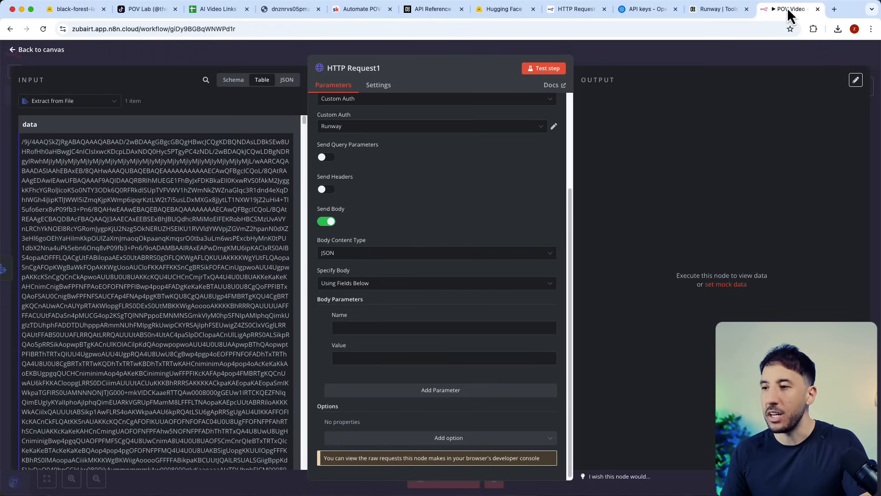
left_click(366, 284)
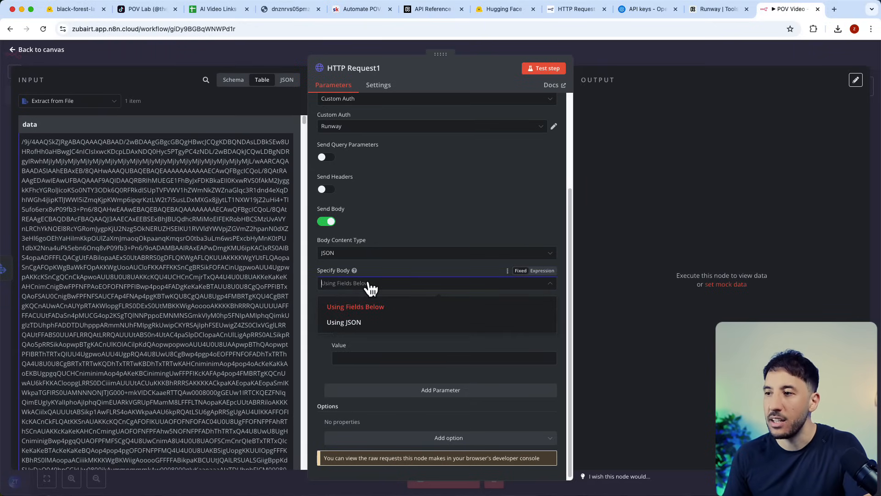
left_click(356, 323)
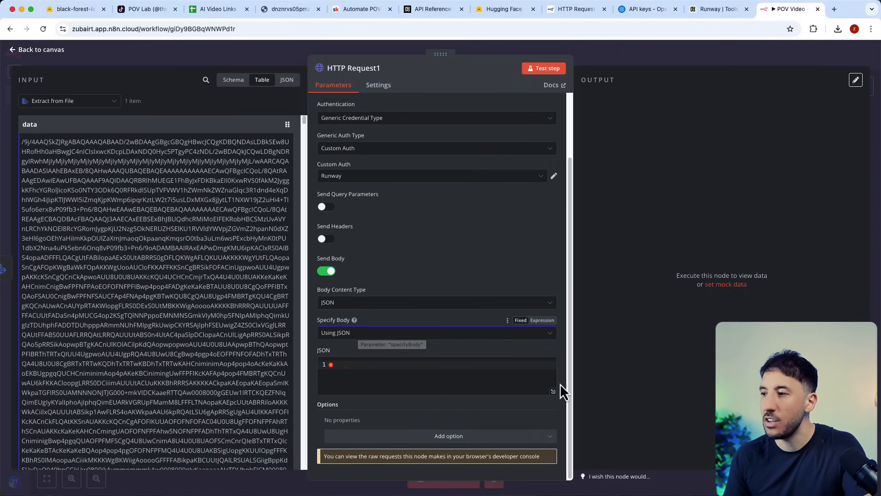
Copy the Skool lesson's Runway Body JSON (gen3a_turbo, duration 5, ratio 768:1280, watermark false) into HTTP Request1's JSON body in n8n.
left_click(375, 16)
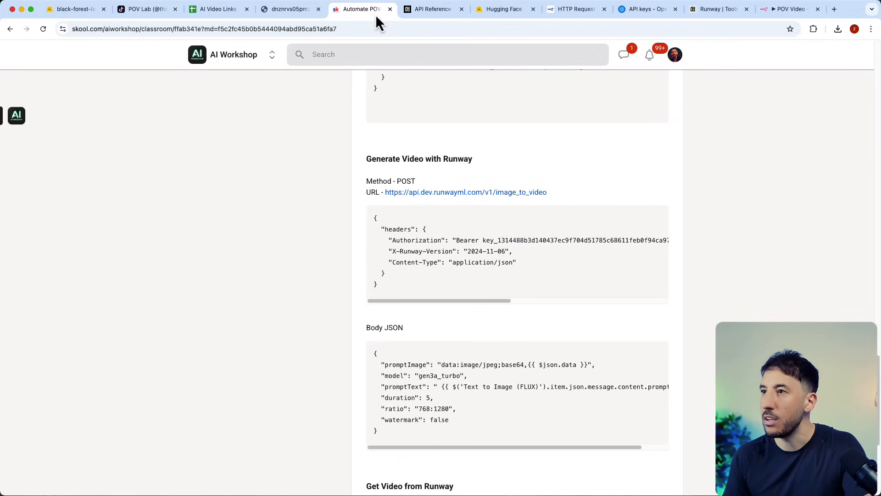
scroll(498, 249, "down", 4)
left_click_drag(422, 279, 370, 197)
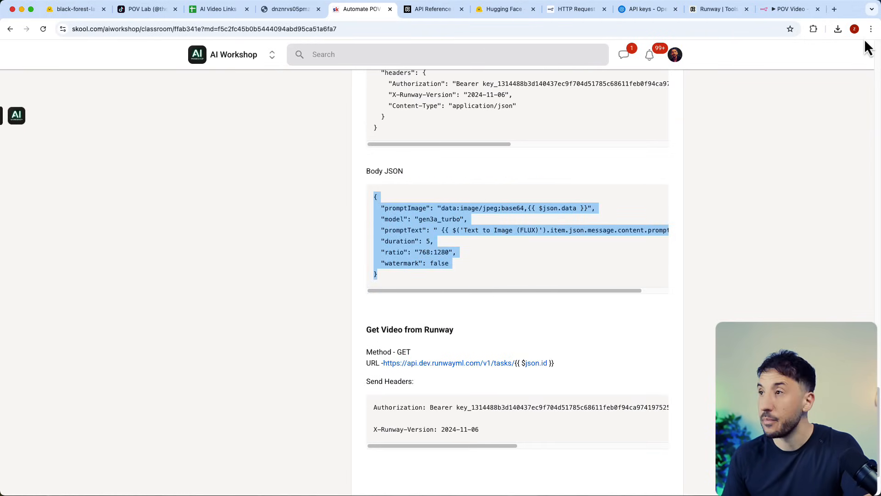
left_click(791, 9)
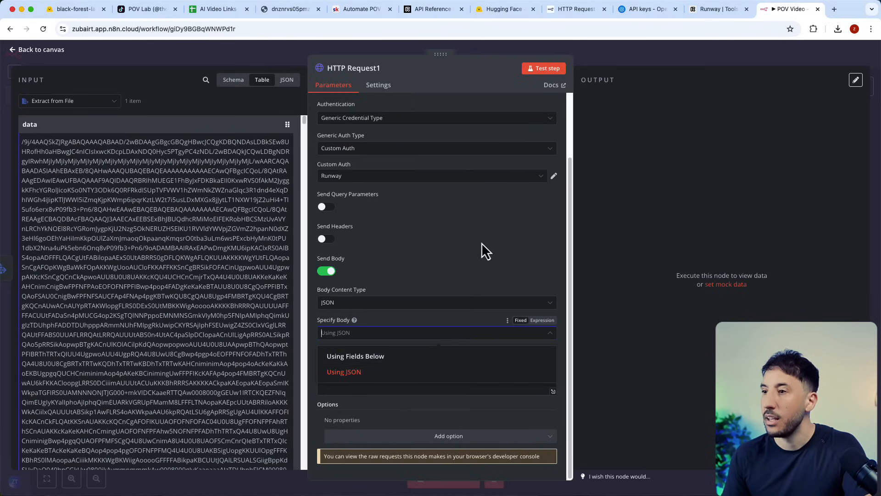
left_click(360, 374)
left_click(359, 382)
type("{   \"promptImage\": \"data:image/jpeg;base64,{{ $json.data }}\",   \"model\": \"gen3a_turbo\",   \"promptText\": \" {{ $('Text to Image (FLUX)').item.json.message.content.prompt }}\",   \"duration\": 5,   \"ratio\": \"768:1280\",   \"watermark\": false }")
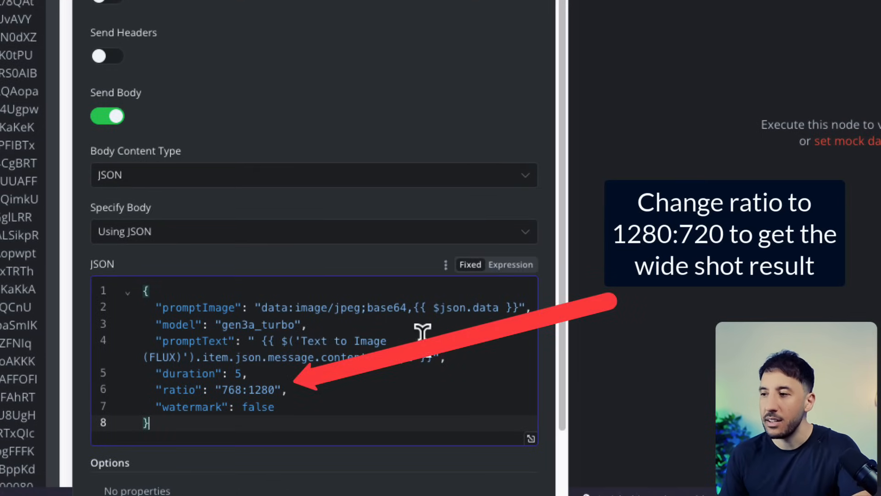
left_click_drag(399, 307, 517, 317)
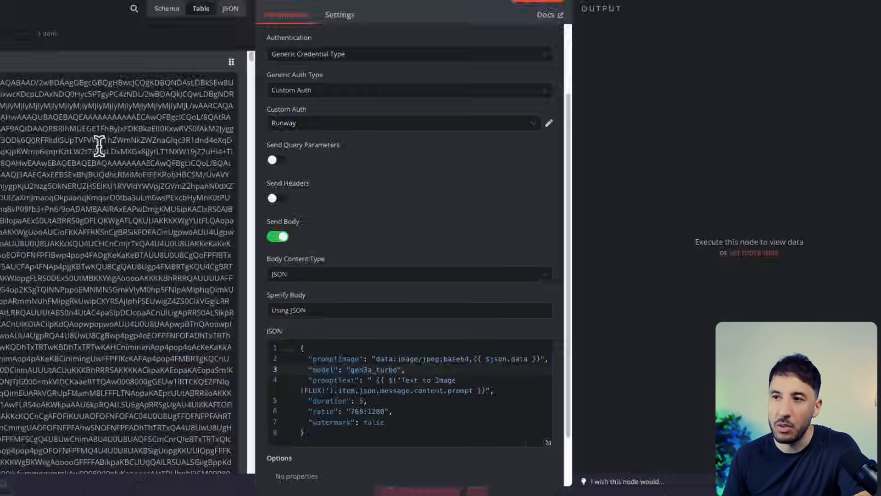
Review the HTTP Request1 configuration, test the step, and display its output as JSON.
left_click(627, 62)
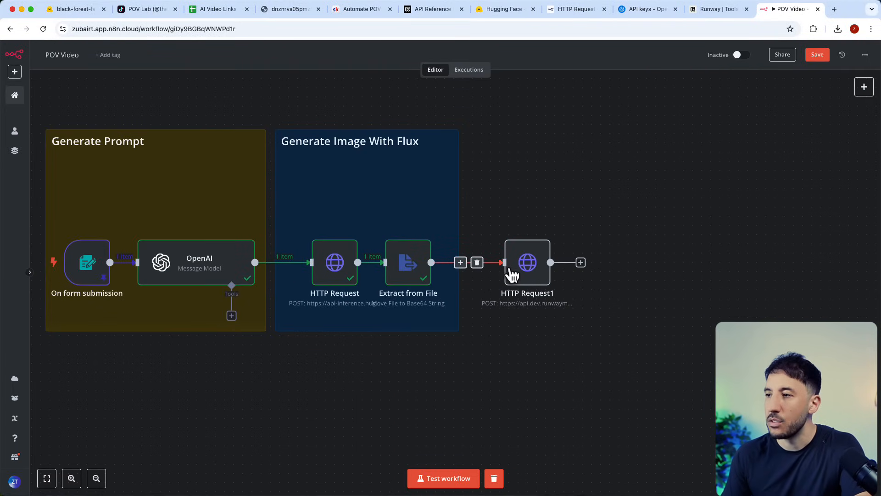
double_click(527, 262)
scroll(457, 282, "down", 5)
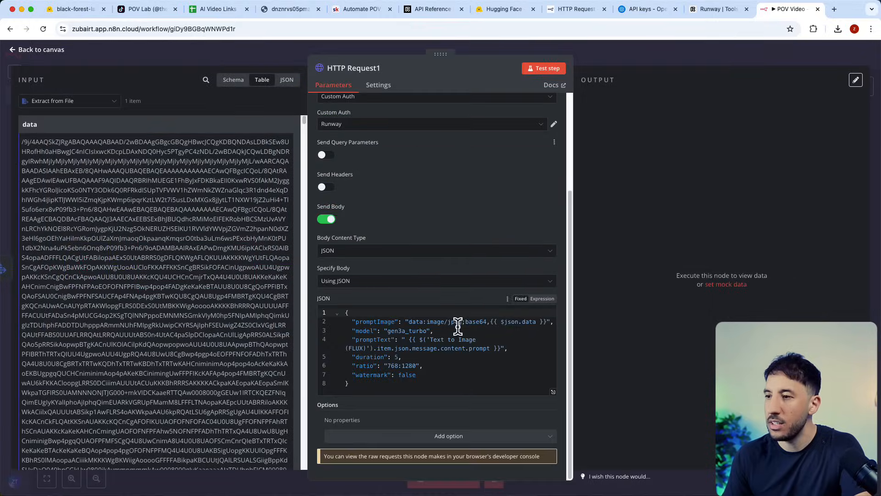
scroll(432, 388, "up", 3)
scroll(482, 252, "up", 2)
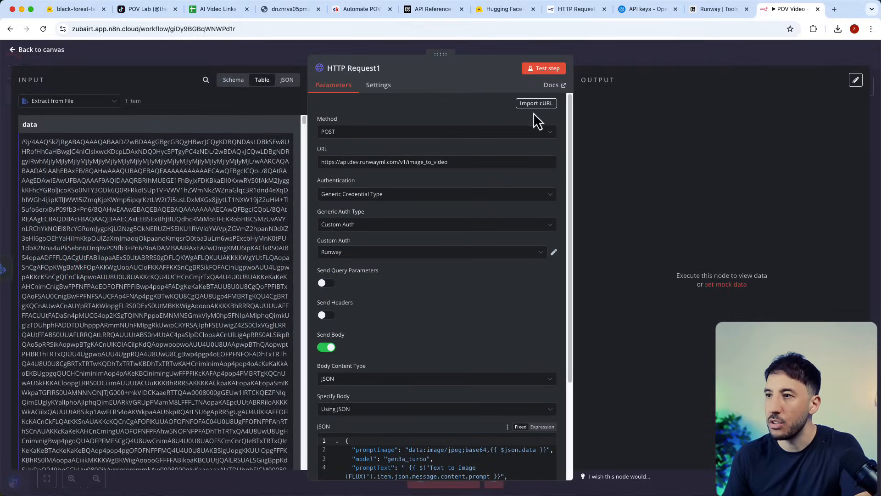
left_click(559, 68)
triple_click(596, 133)
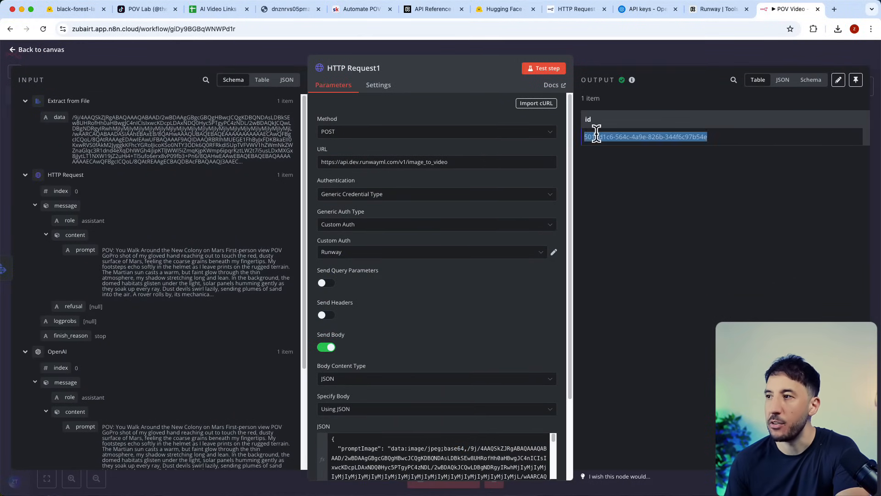
left_click(776, 80)
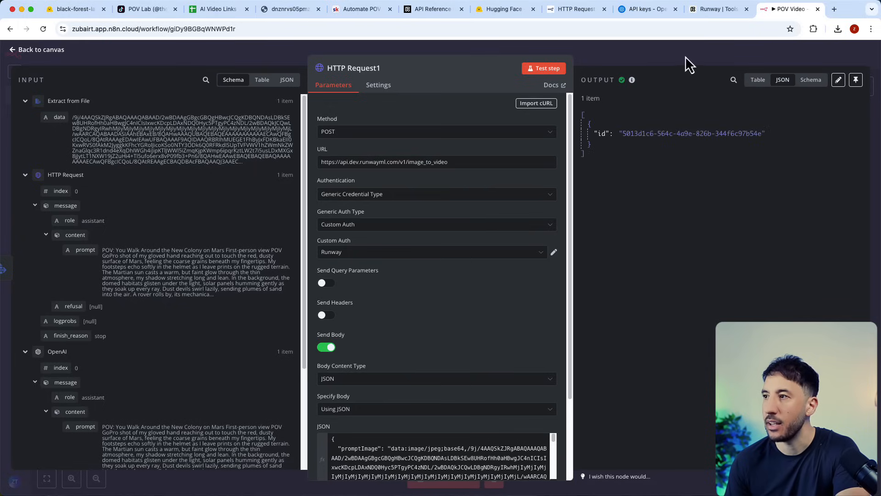
Reopen HTTP Request1 from the canvas and examine the id in its JSON output.
left_click(648, 59)
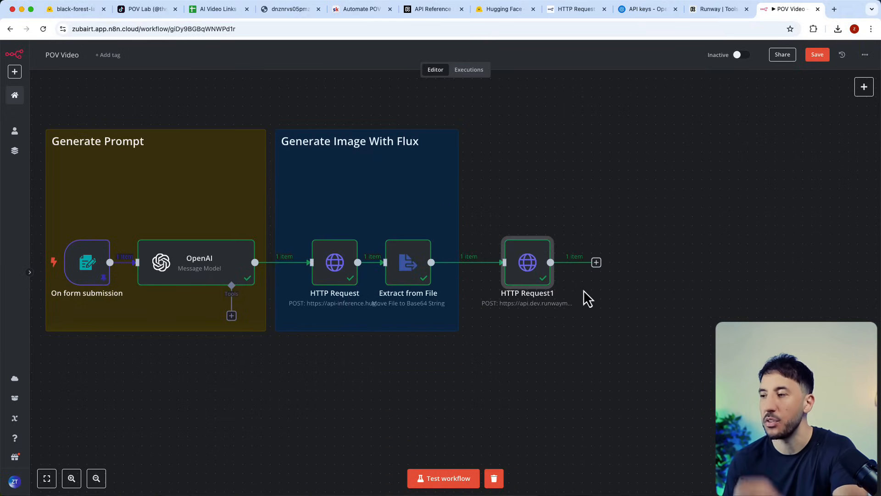
double_click(523, 271)
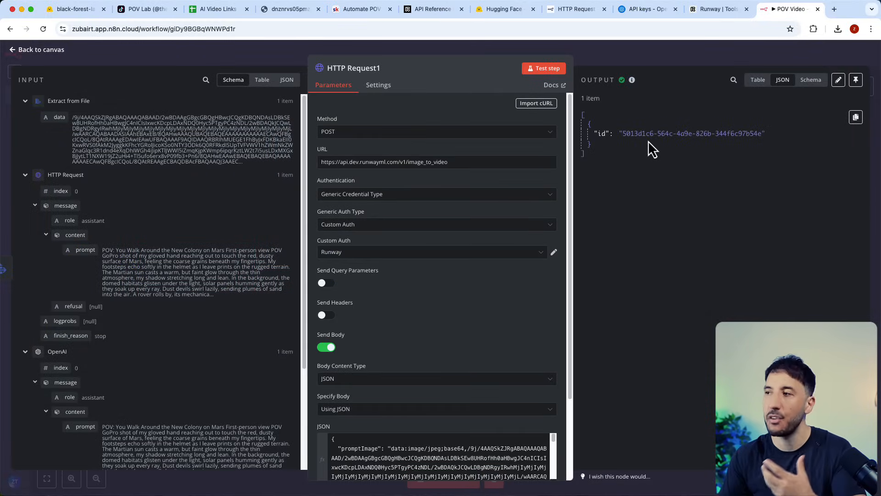
left_click(667, 60)
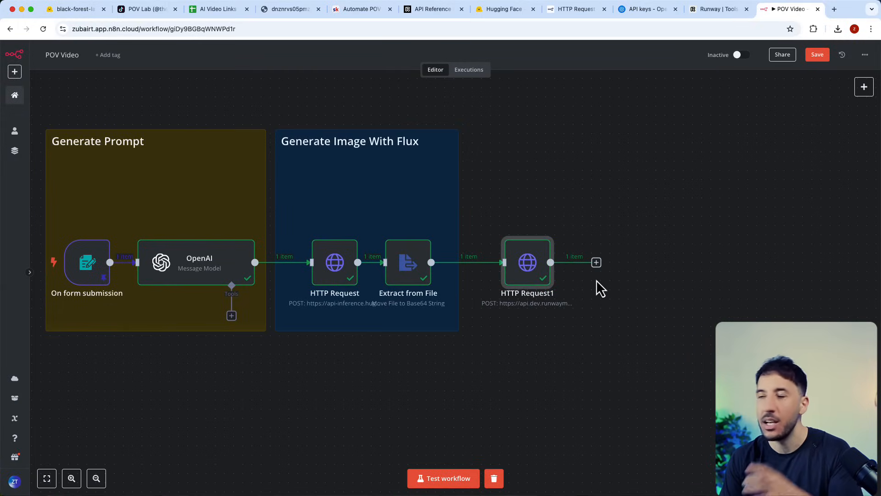
Add a Wait node after HTTP Request1 that resumes after a time interval in seconds, and edit its wait amount.
left_click(596, 262)
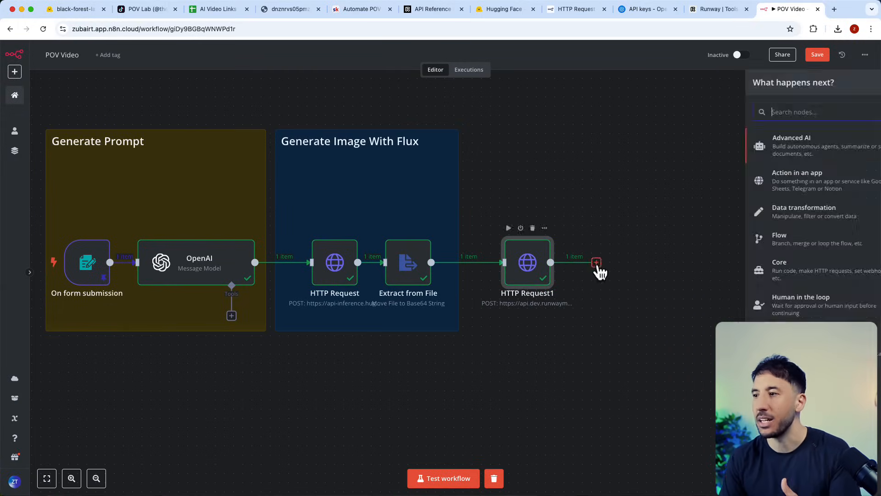
type("wai")
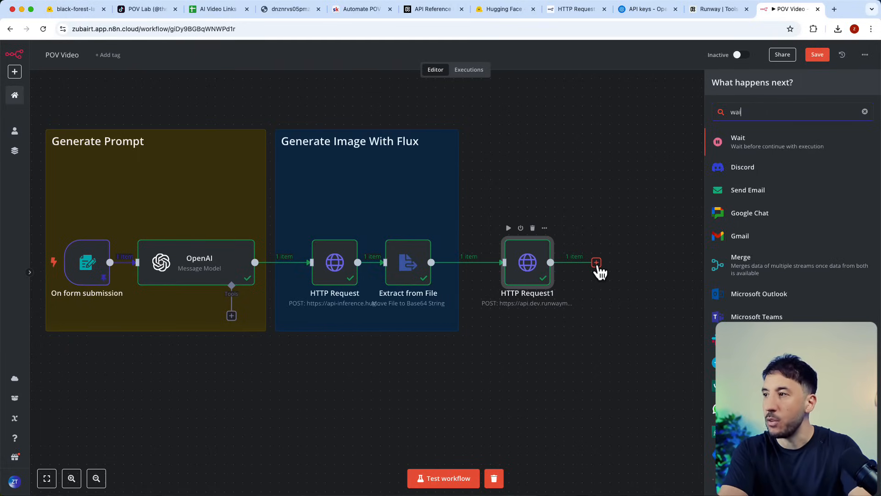
left_click(769, 142)
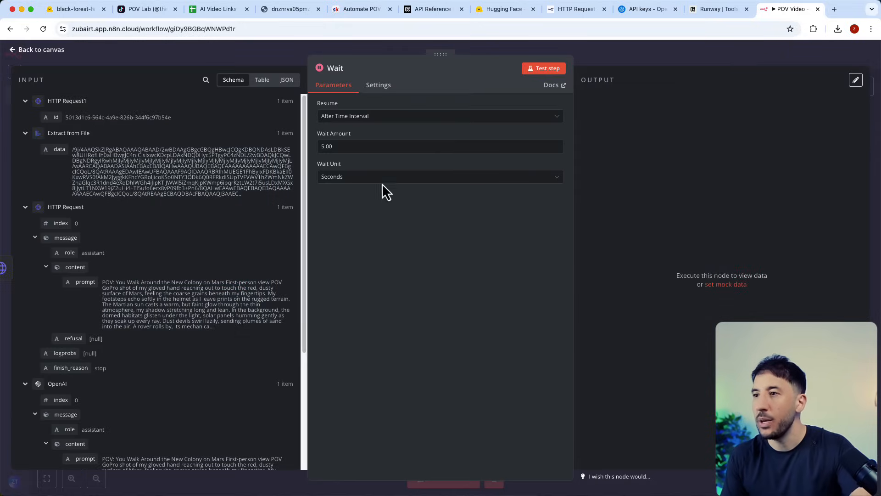
left_click(364, 145)
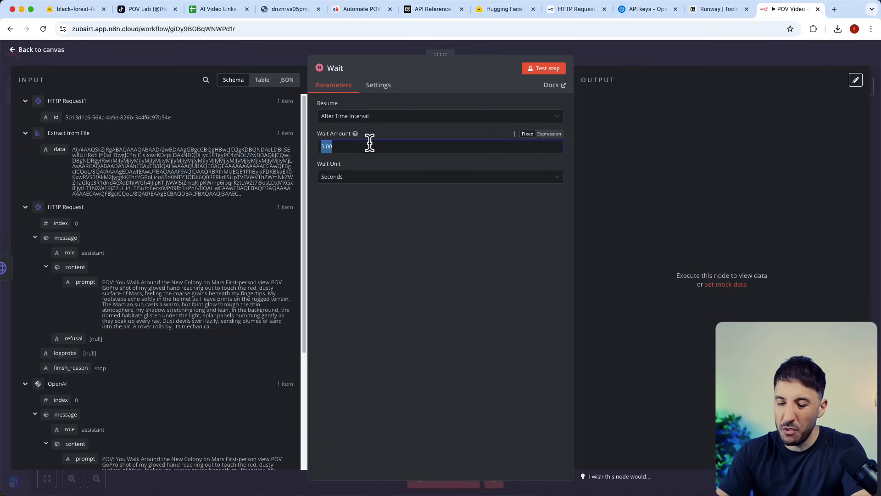
left_click(655, 56)
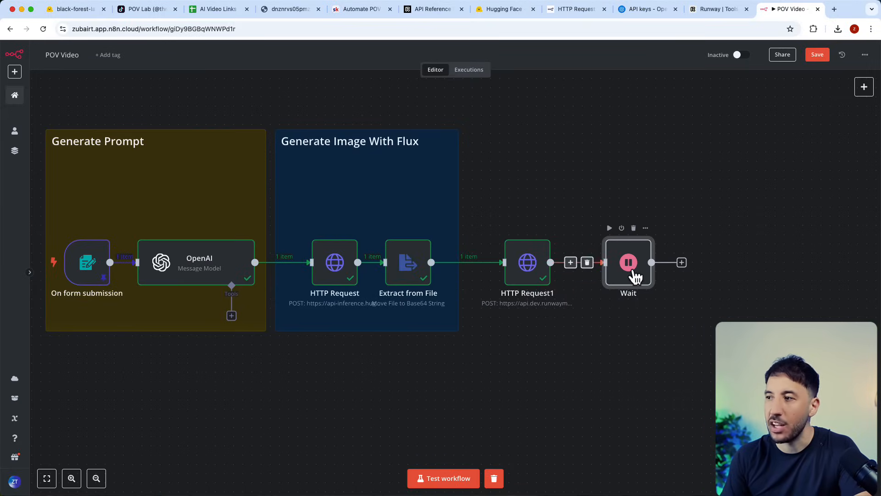
Move the Wait node slightly closer to HTTP Request1 and execute it.
left_click_drag(633, 276, 625, 275)
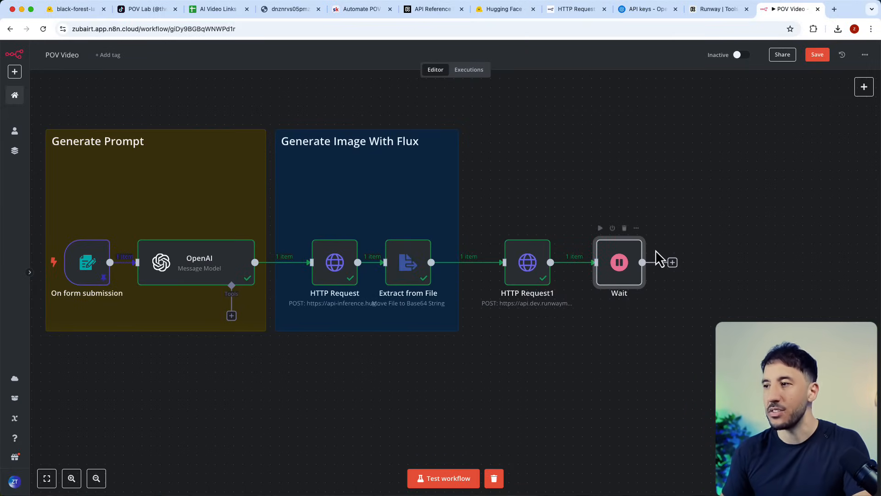
left_click(600, 228)
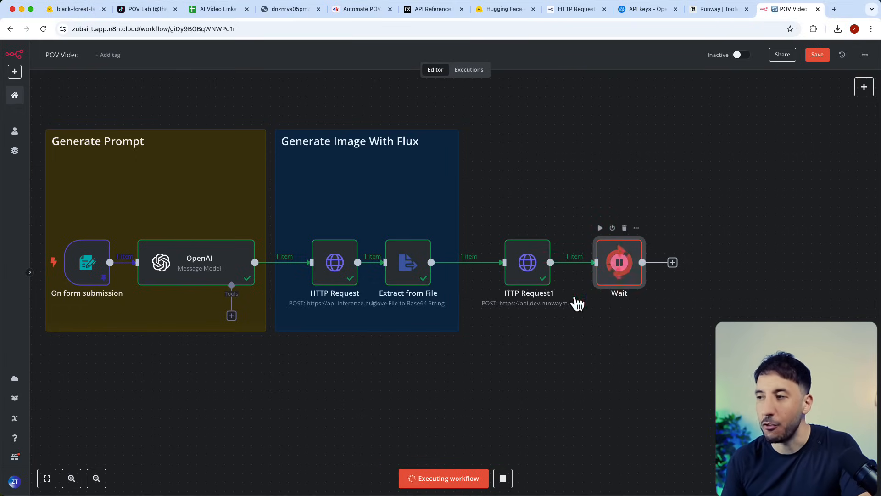
Check the id returned by HTTP Request1 again while the Wait node is executing.
left_click(673, 263)
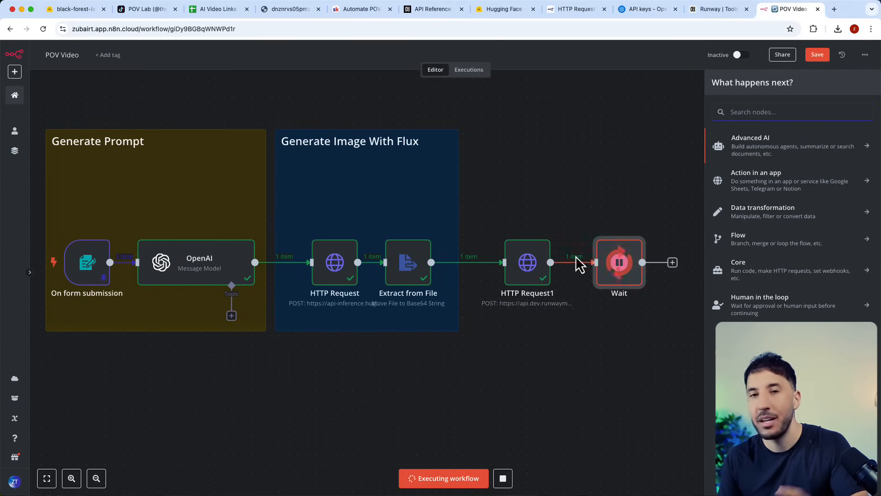
double_click(533, 265)
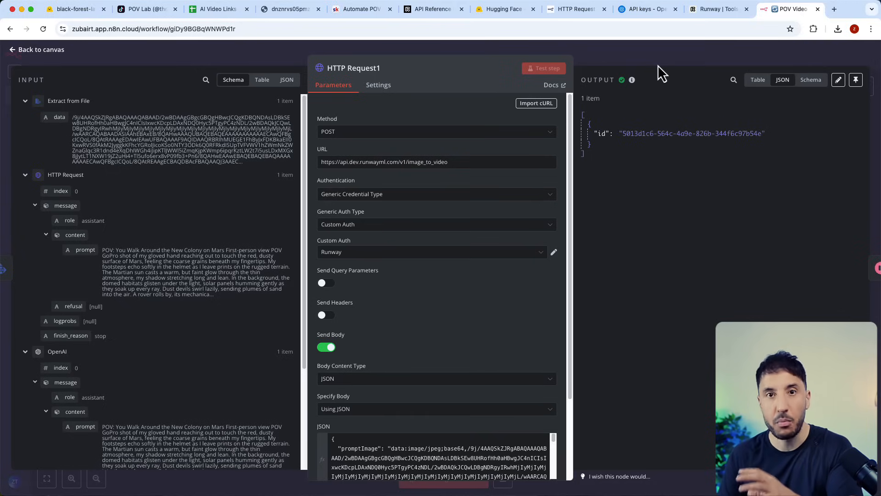
key("Escape")
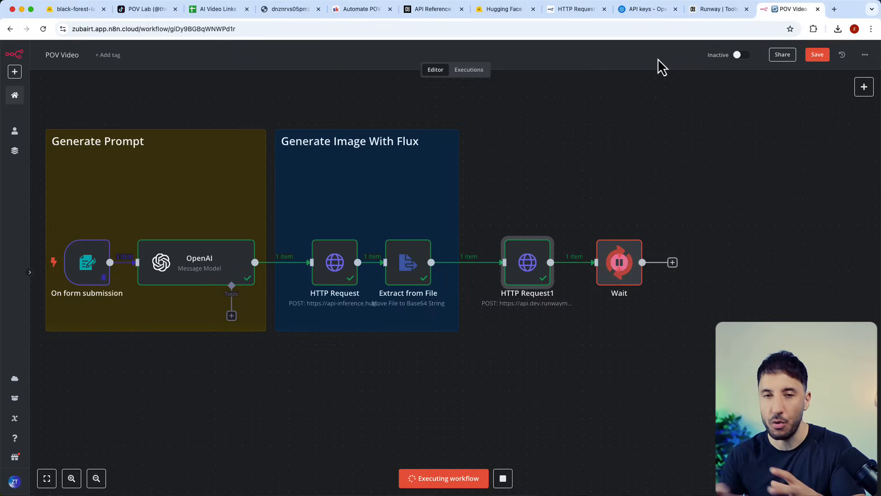
Add an HTTP Request node after the Wait node.
left_click(673, 264)
type("htt")
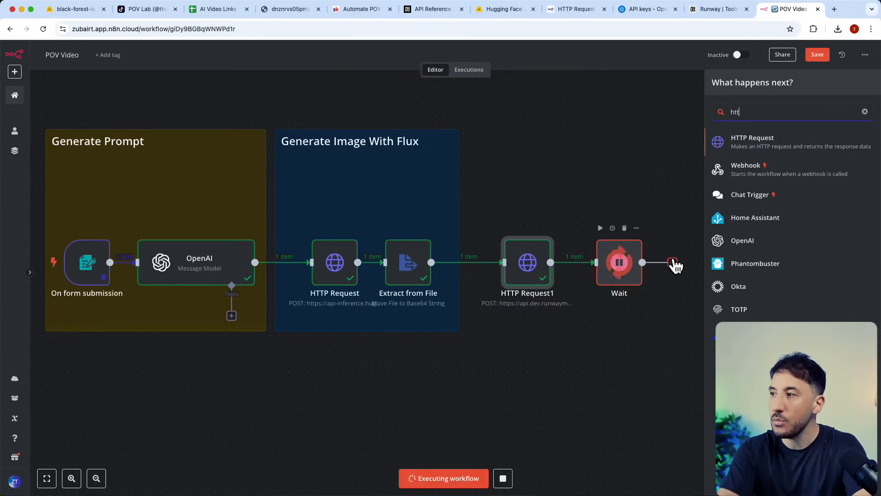
left_click(765, 146)
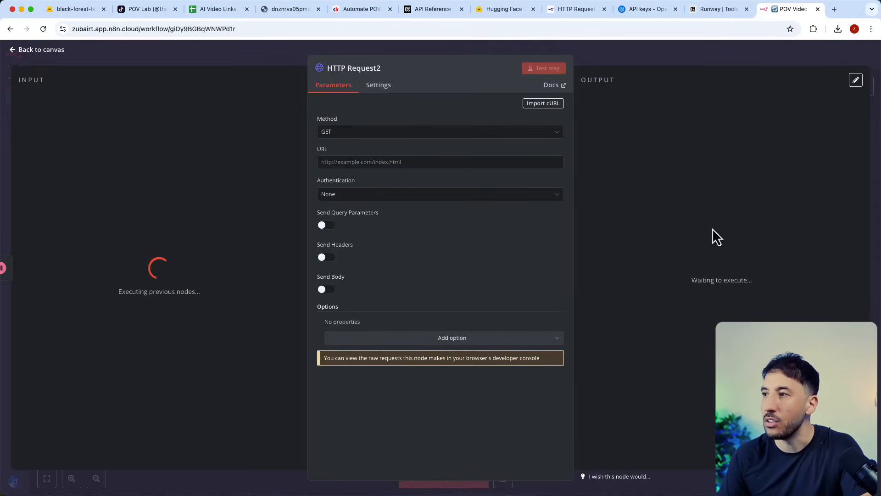
Stop the running workflow execution and reopen the HTTP Request2 node's parameters.
left_click(704, 60)
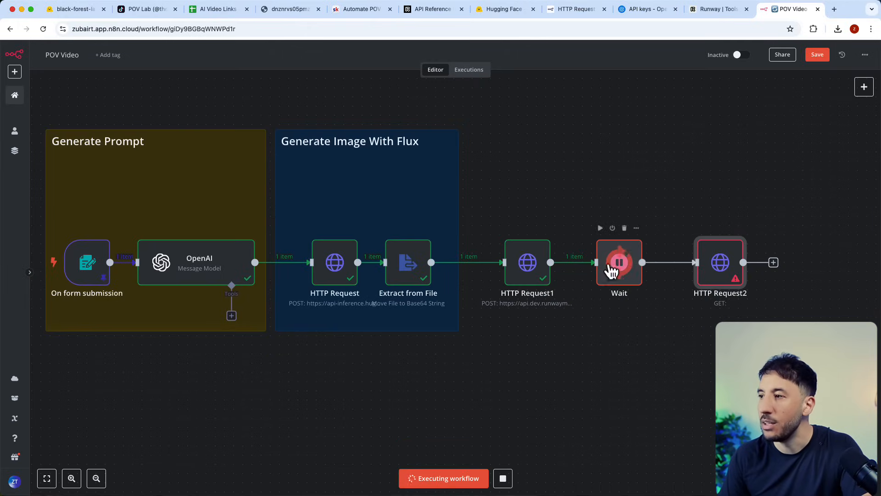
left_click(503, 479)
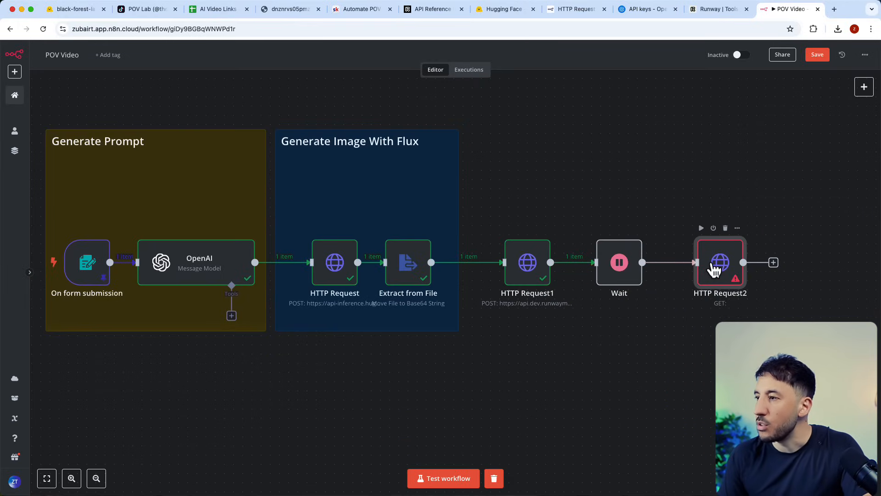
double_click(714, 270)
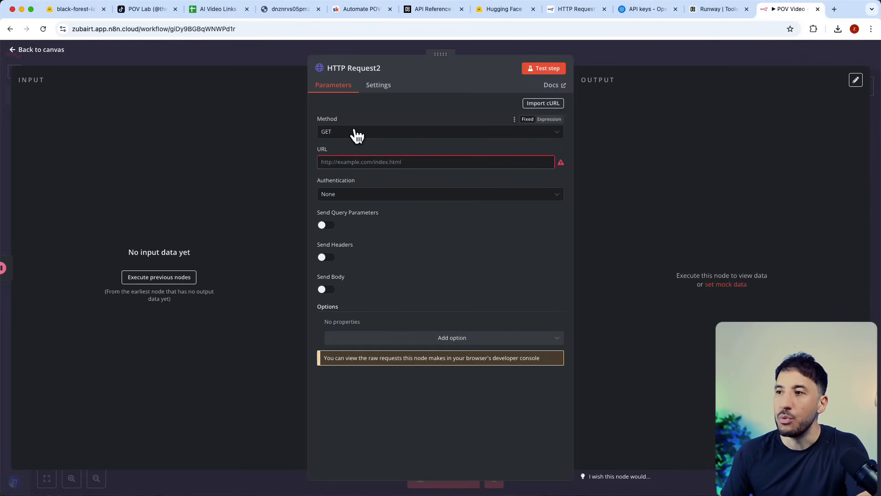
Examine the Get task detail endpoint and its cURL request URL in the Runway API reference.
left_click(694, 14)
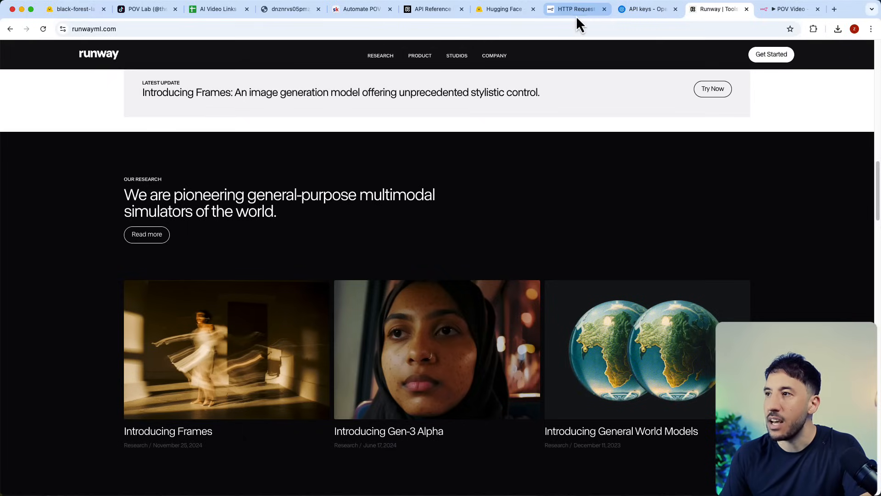
left_click(413, 9)
scroll(375, 224, "up", 10)
scroll(530, 345, "down", 20)
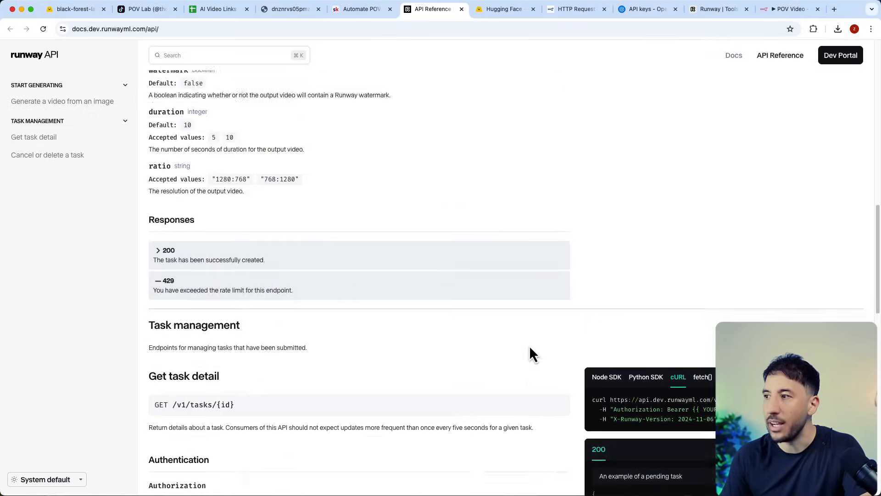
scroll(529, 345, "up", 4)
scroll(613, 273, "up", 1)
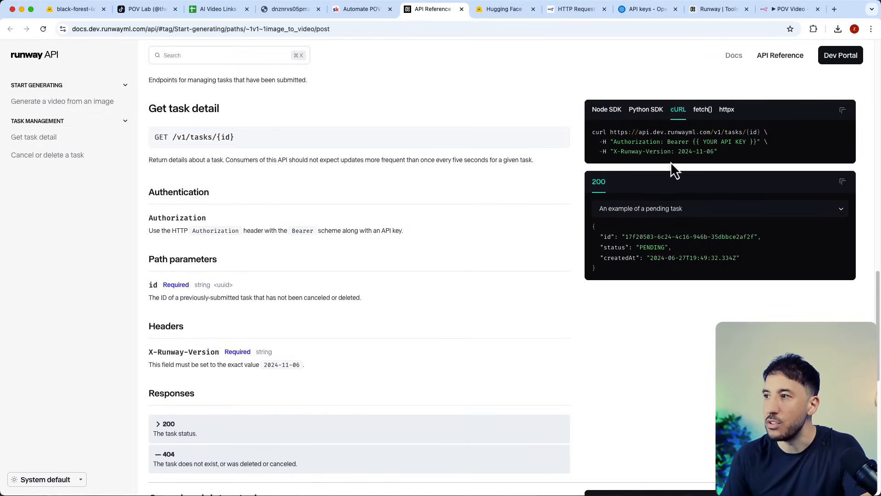
triple_click(747, 130)
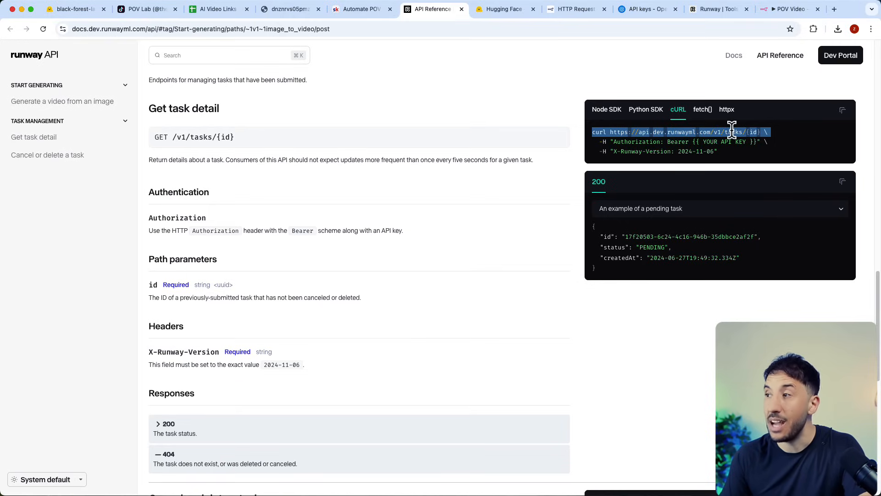
left_click(791, 9)
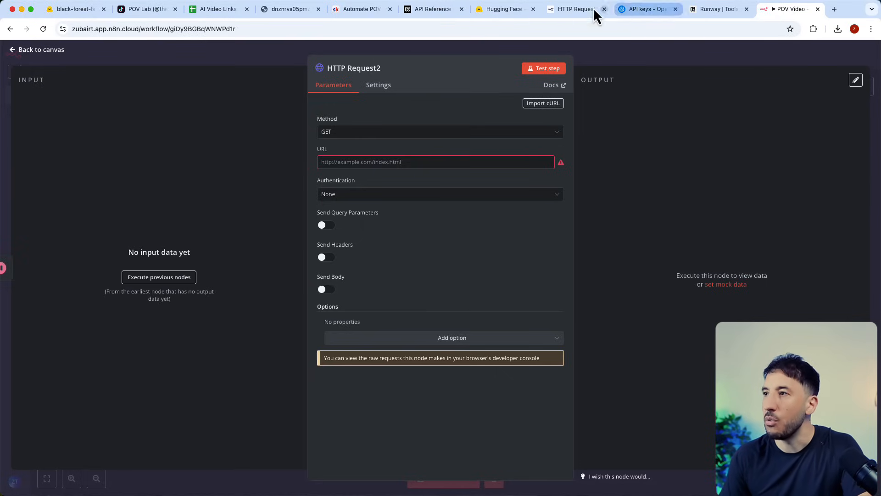
left_click(363, 11)
scroll(461, 225, "down", 4)
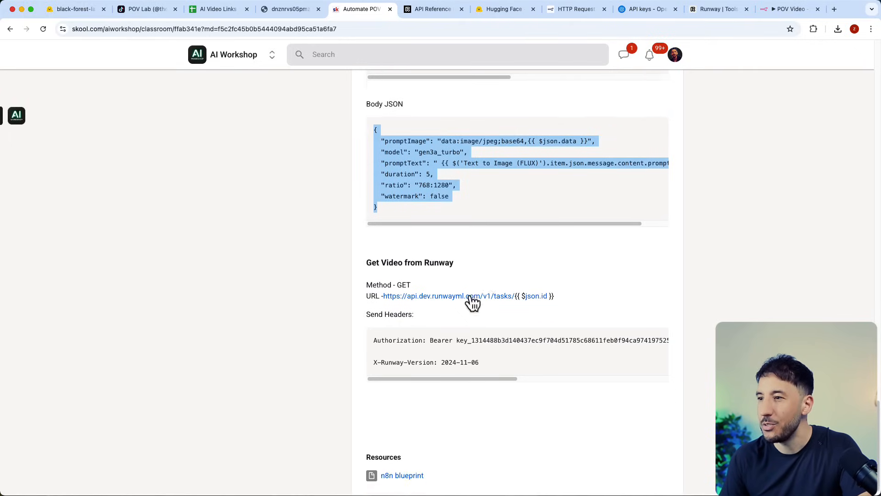
left_click(398, 229)
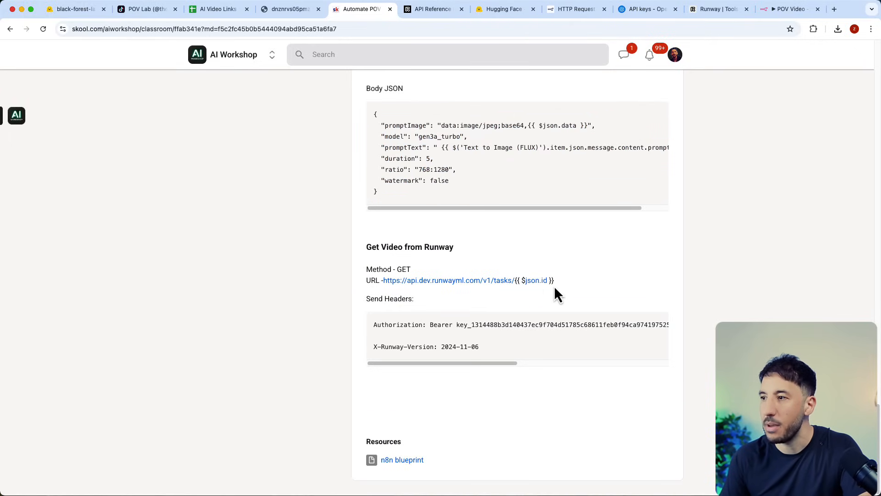
left_click_drag(554, 285, 387, 287)
key("super+c")
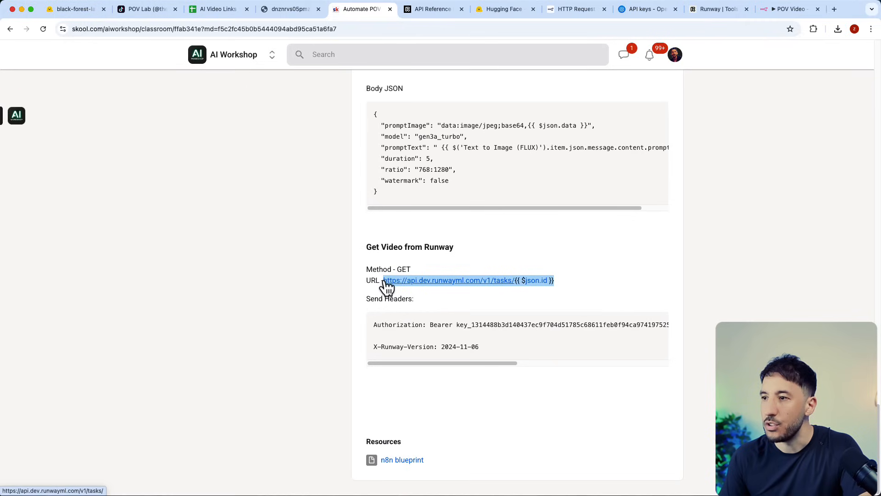
left_click(775, 11)
left_click(367, 163)
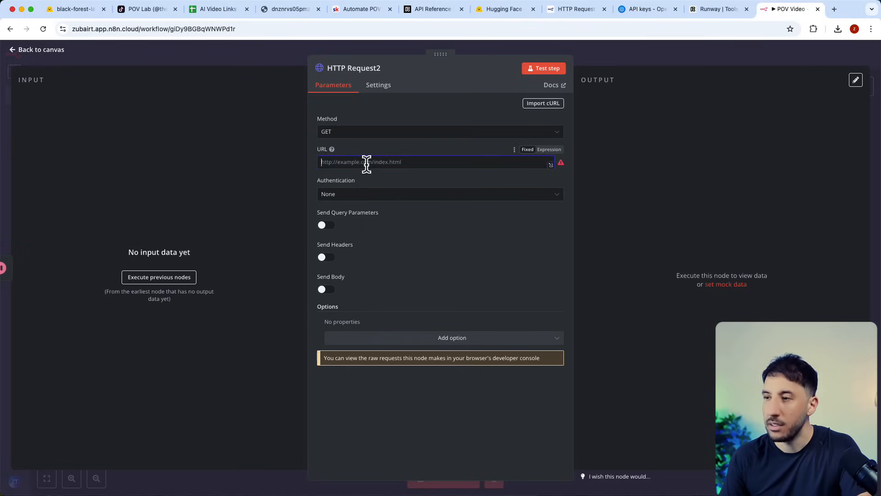
key("super+v")
left_click(374, 178)
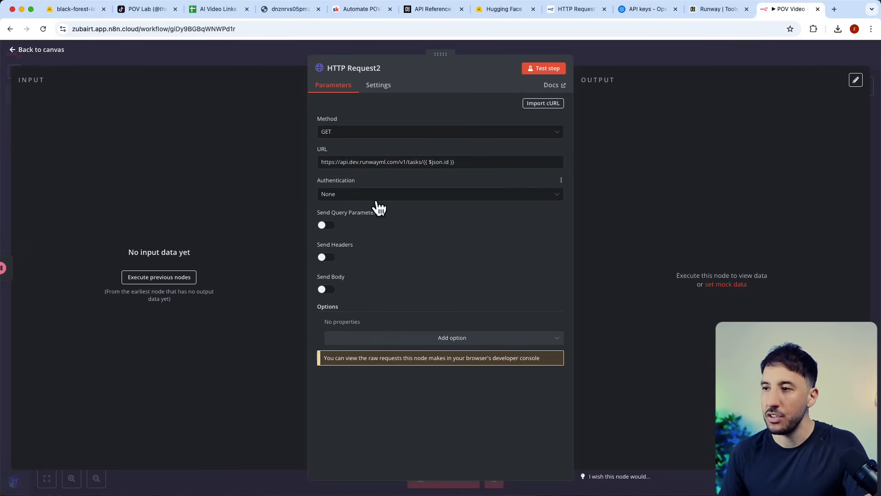
Enable Send Headers in HTTP Request2 using individual fields and name the first header Authorization, copied from the AI Workshop lesson.
left_click(327, 257)
scroll(331, 264, "down", 2)
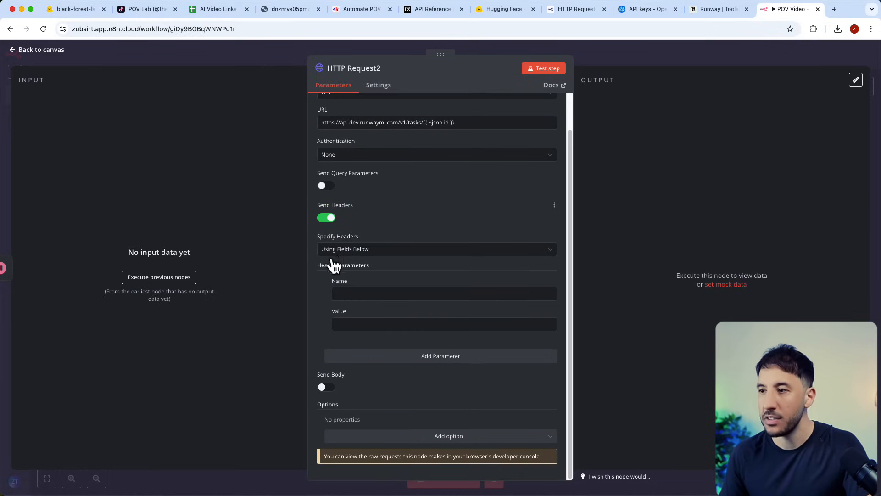
left_click(382, 250)
left_click(367, 274)
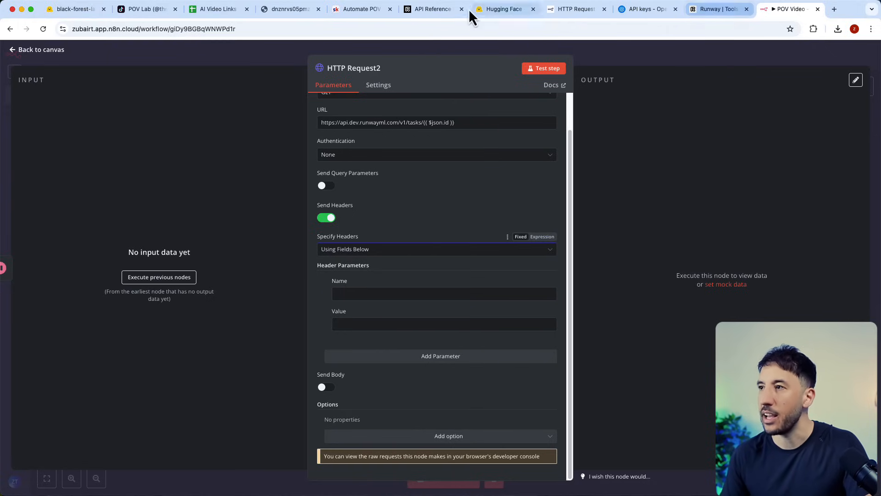
left_click(360, 8)
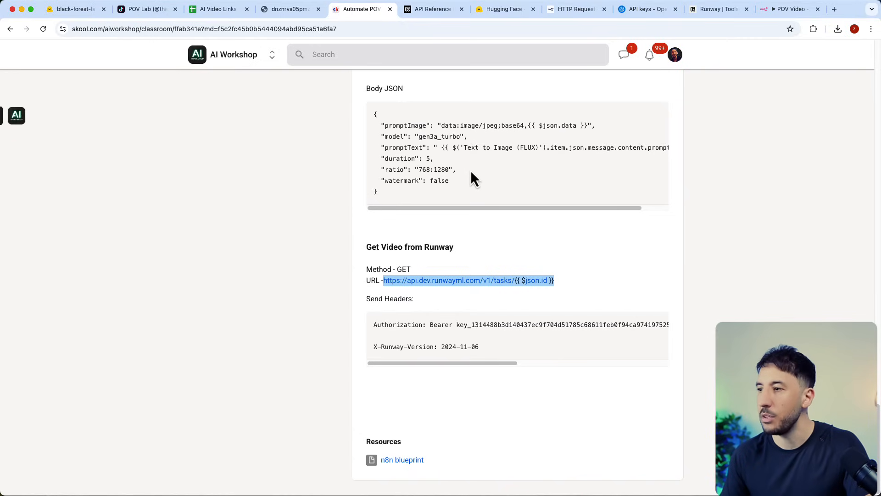
double_click(390, 325)
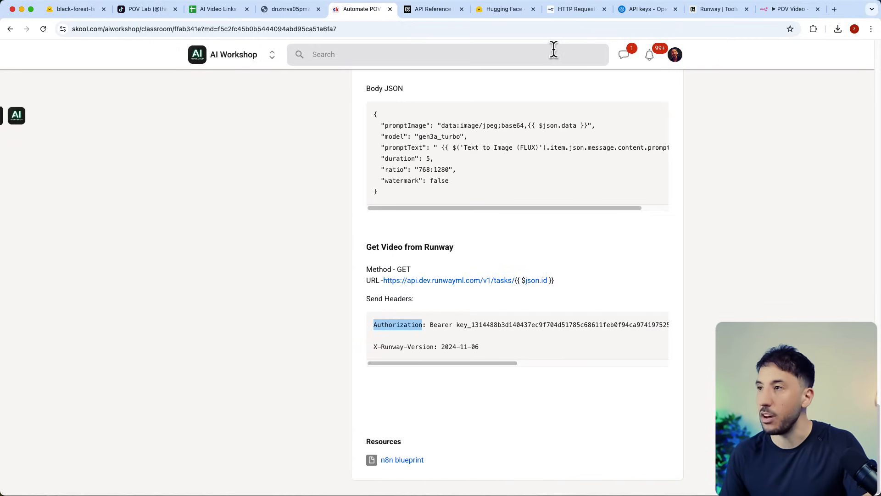
left_click(782, 10)
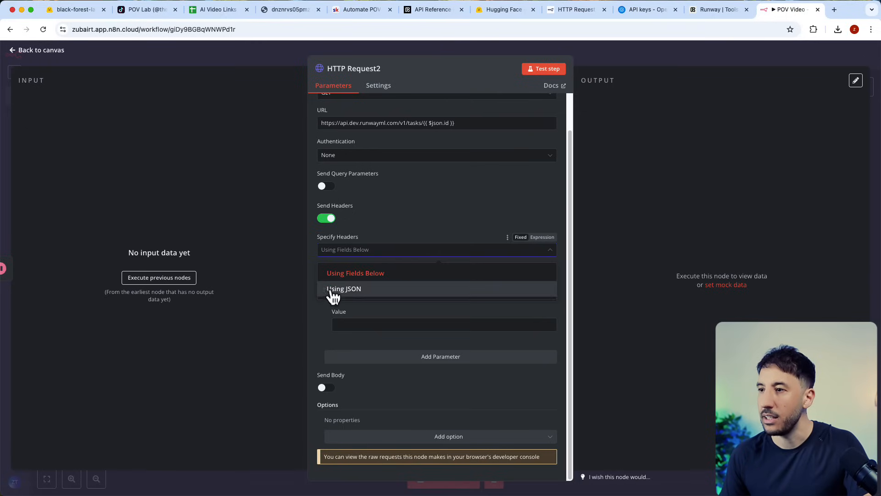
left_click(387, 220)
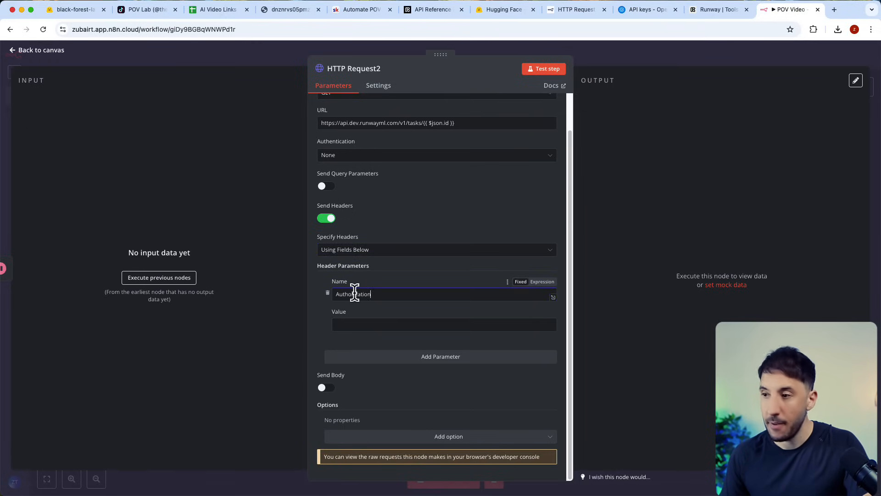
Copy the Bearer API key from the AI Workshop lesson into the Authorization header's value in HTTP Request2.
left_click(383, 10)
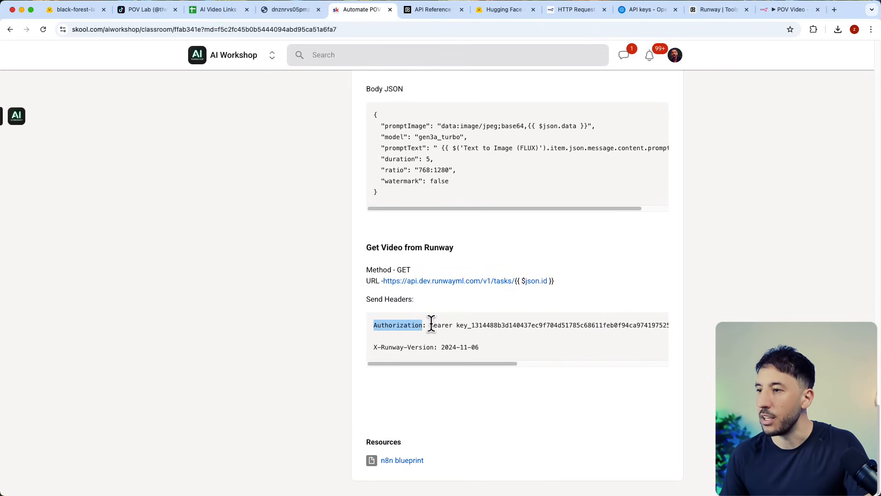
left_click_drag(431, 323, 712, 335)
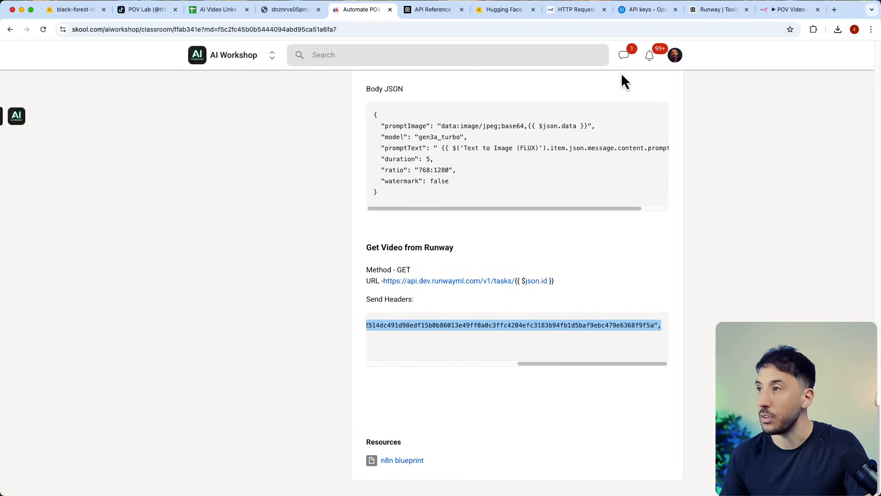
left_click(799, 10)
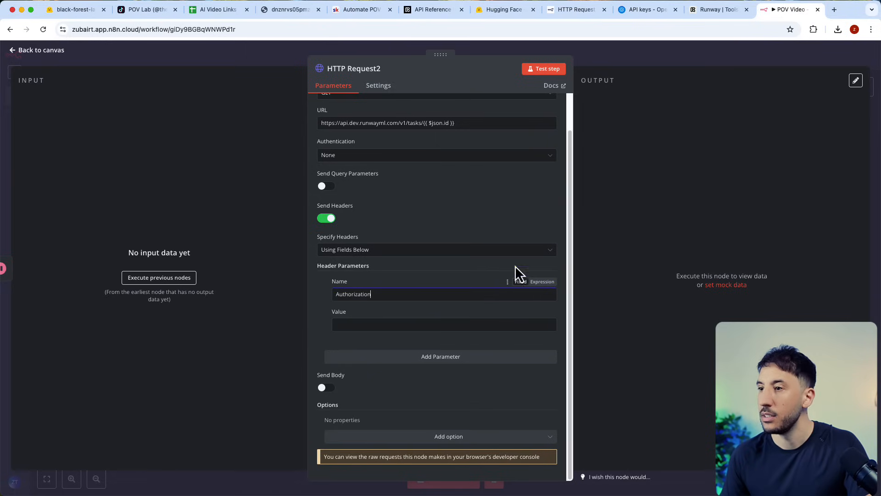
left_click(370, 322)
key("super+v")
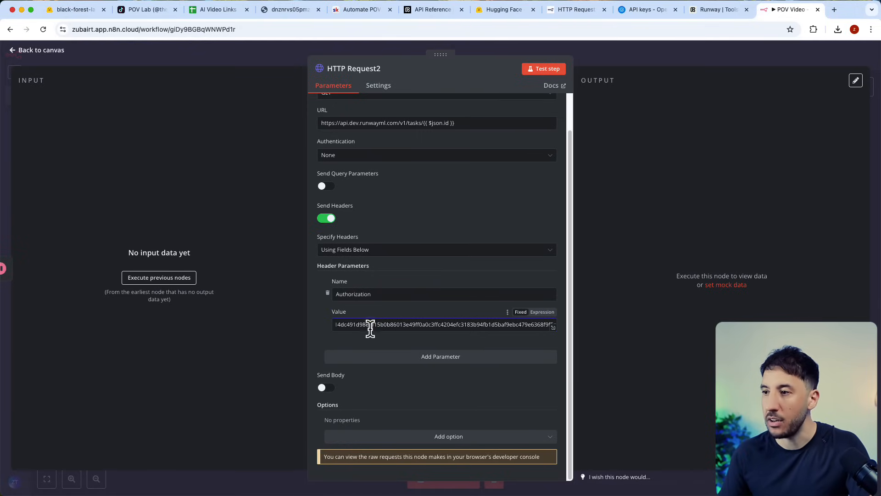
left_click_drag(369, 328, 214, 326)
left_click(360, 337)
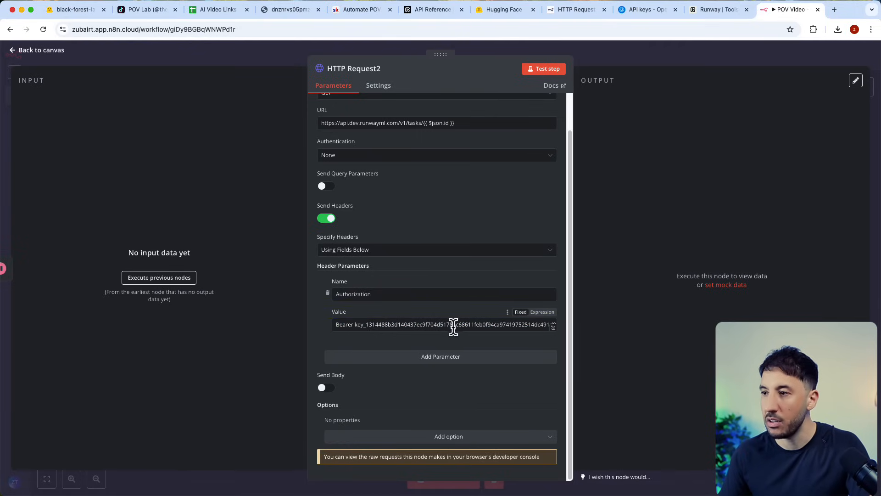
Add a second header parameter to HTTP Request2 and name it X-Runway-Version, copied from the AI Workshop lesson.
left_click(417, 358)
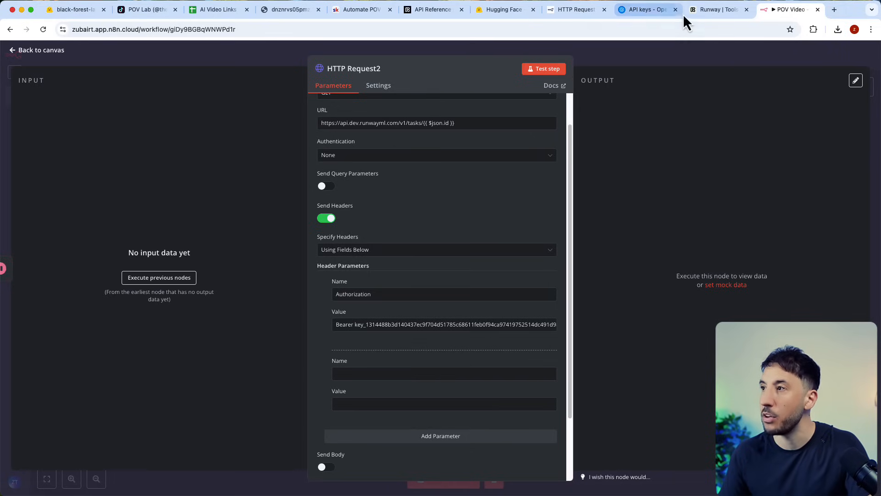
left_click(358, 9)
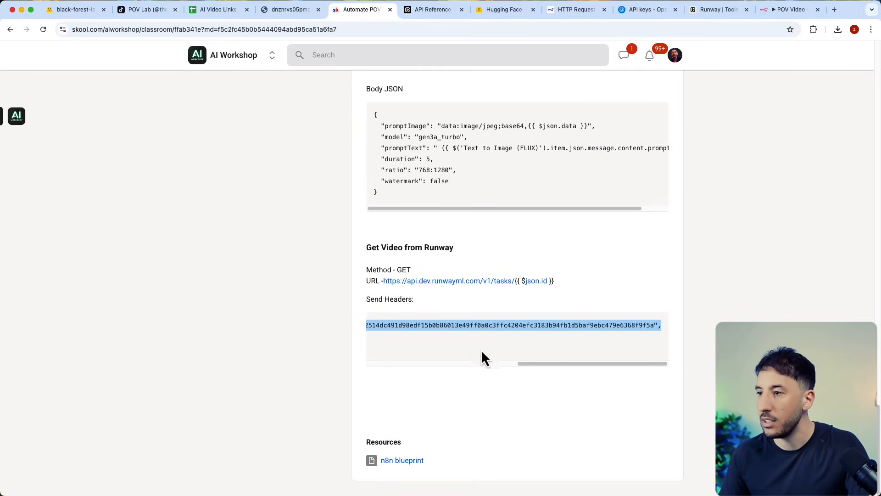
left_click(557, 281)
left_click_drag(544, 362, 299, 367)
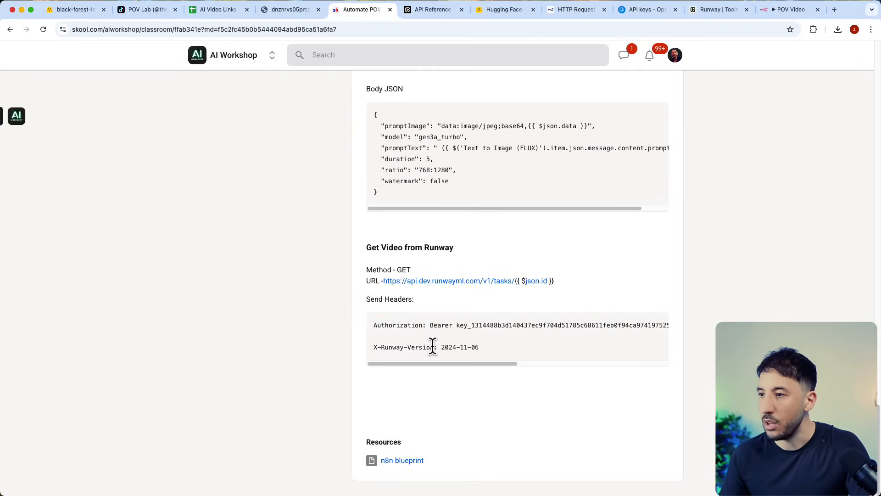
left_click_drag(433, 347, 330, 354)
left_click(385, 343)
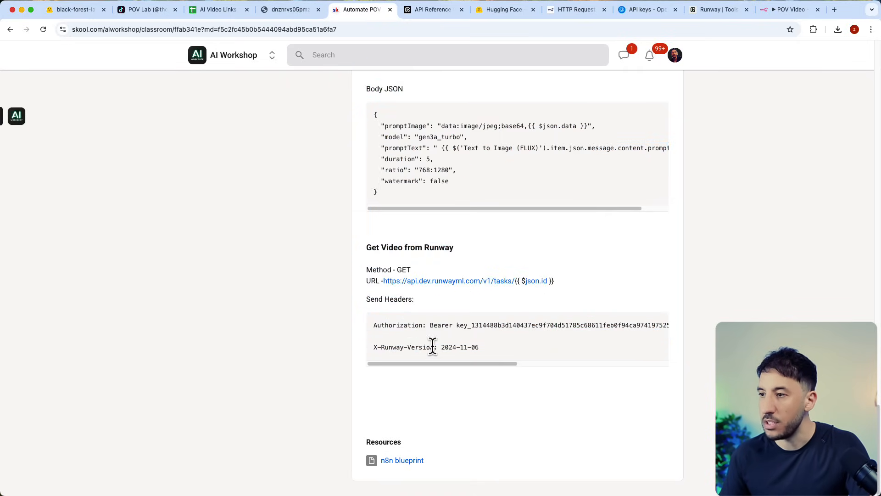
left_click_drag(434, 347, 374, 345)
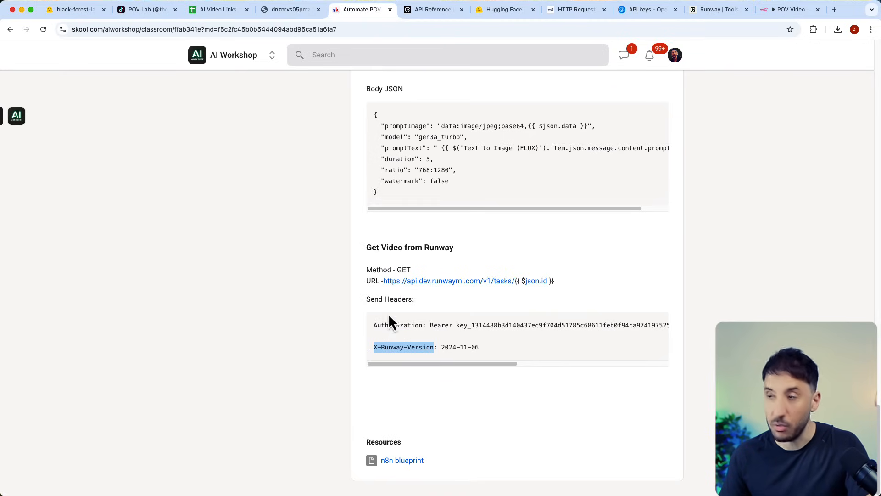
left_click(771, 10)
left_click(384, 373)
type("X-Runway-Version")
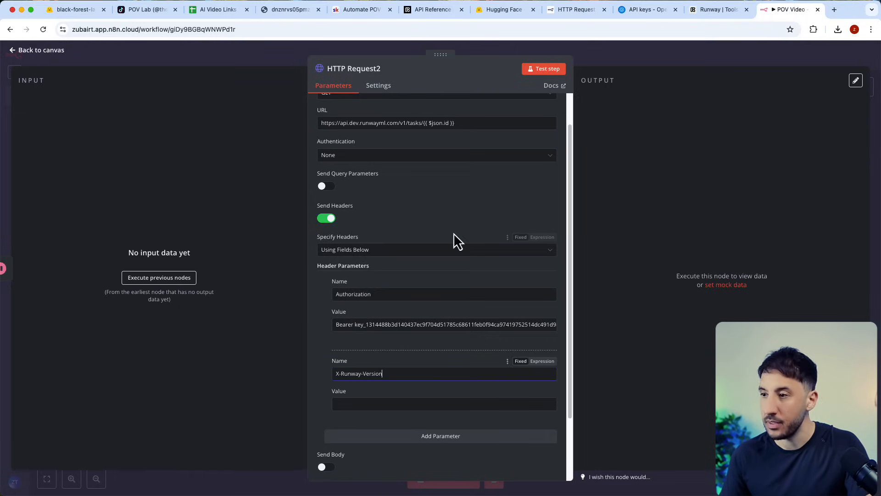
Set the X-Runway-Version header's value to 2024-11-06, copied from the AI Workshop lesson.
left_click(370, 10)
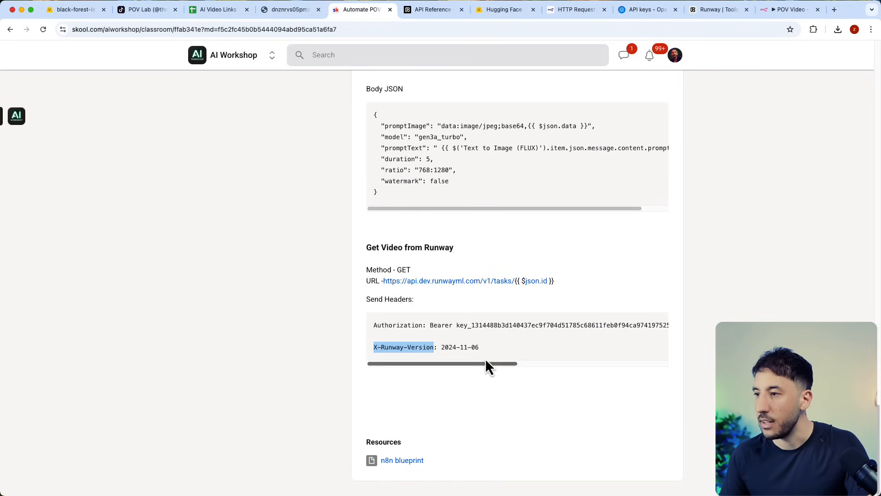
left_click_drag(482, 349, 441, 347)
key("super+c")
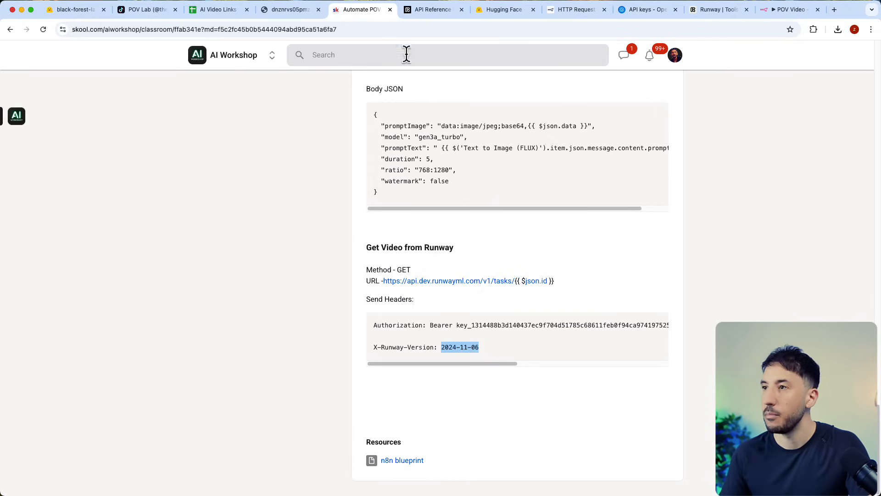
left_click(791, 10)
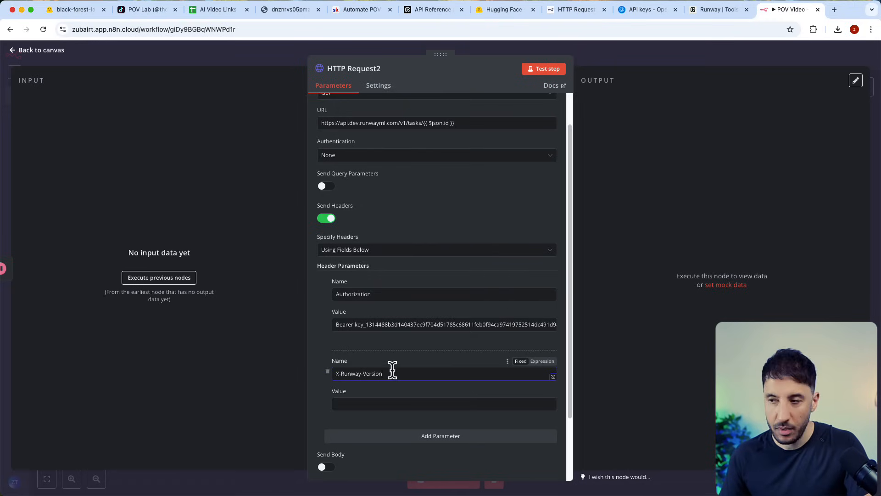
left_click(354, 407)
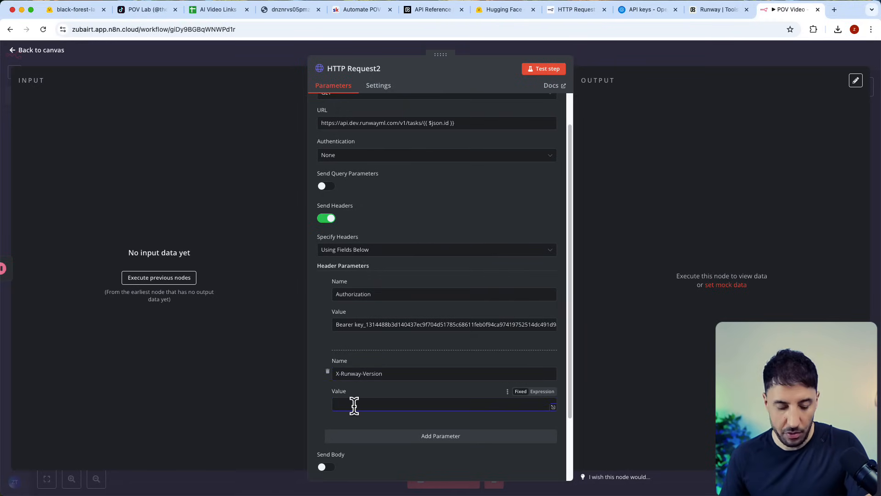
key("super+v")
scroll(441, 230, "down", 3)
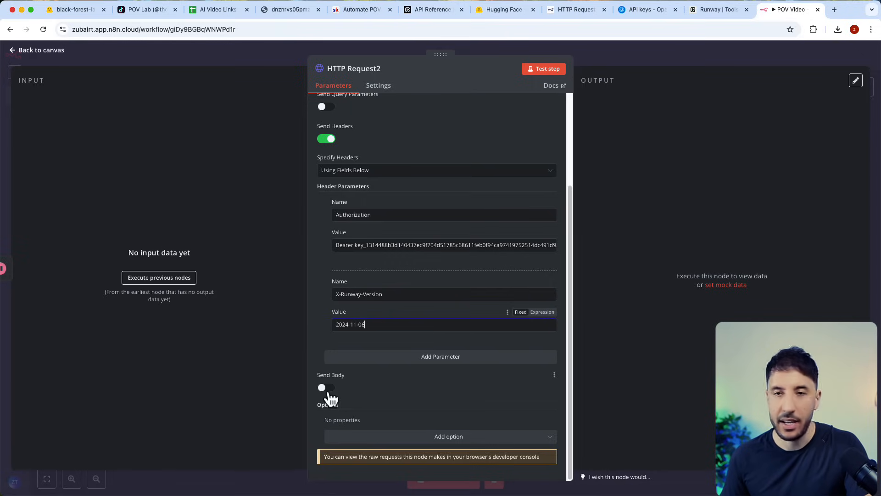
Set the Wait node's wait amount to 1 second and test the node on its own.
scroll(373, 294, "up", 3)
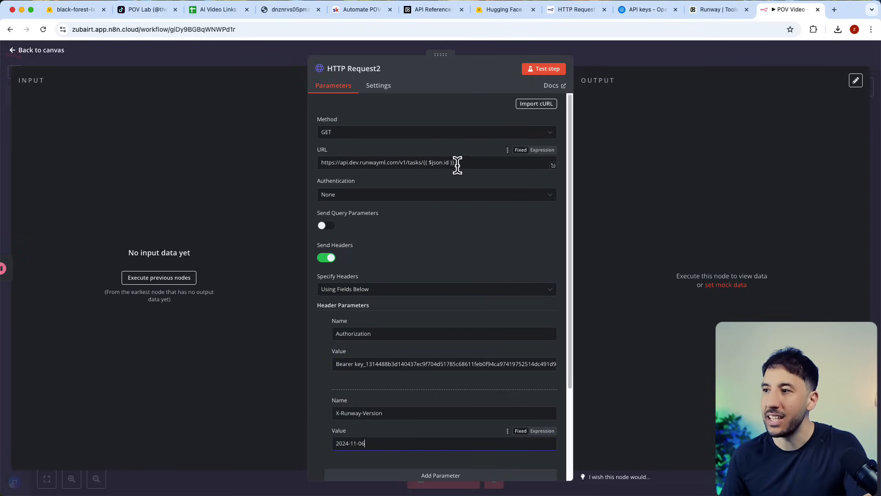
left_click(686, 57)
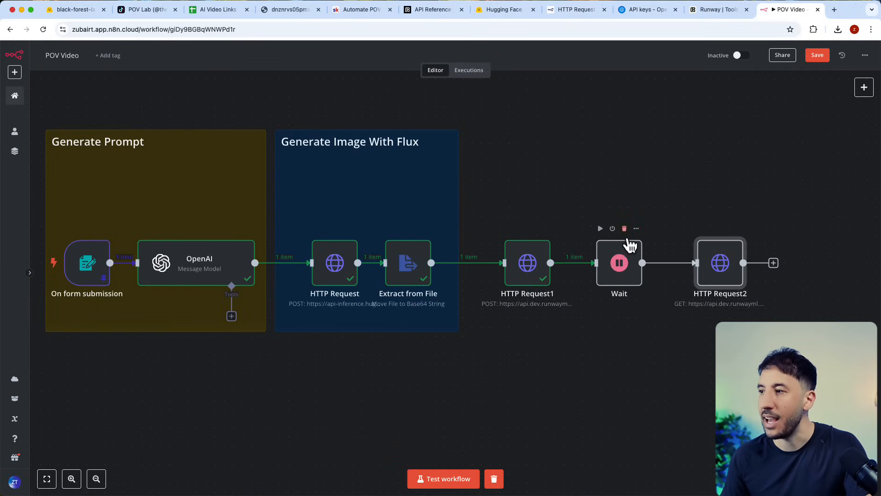
left_click(616, 261)
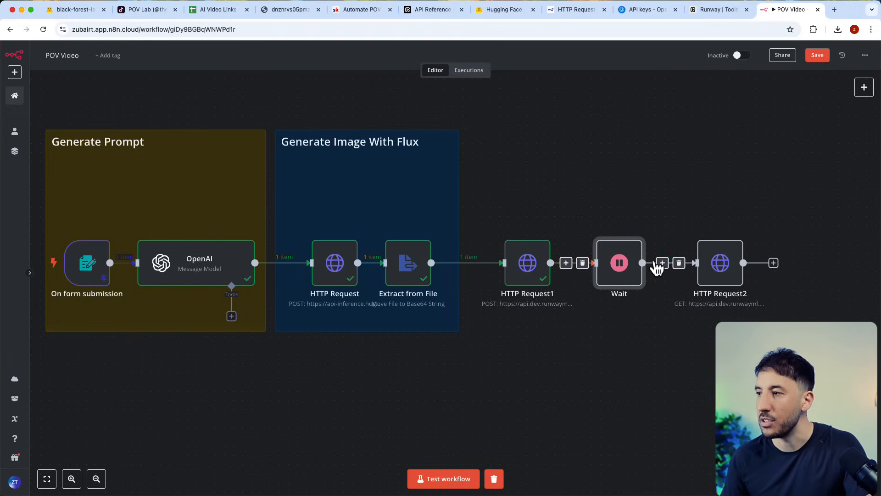
double_click(620, 259)
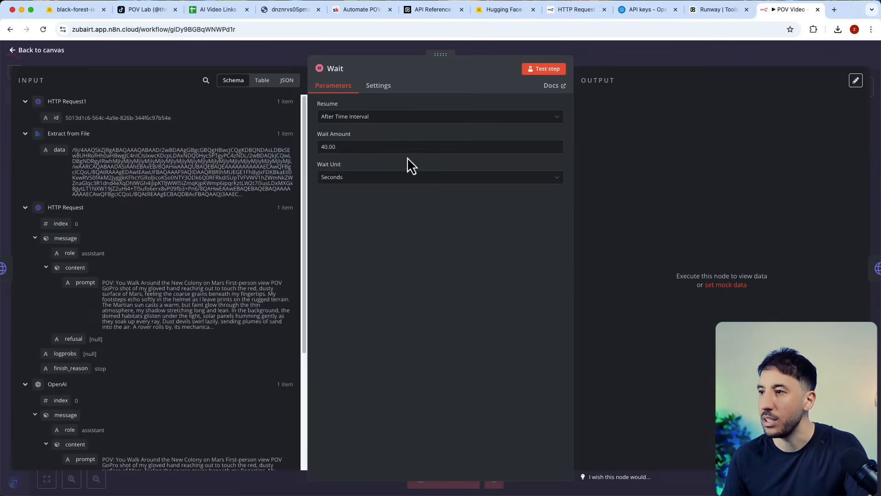
double_click(340, 151)
type("1")
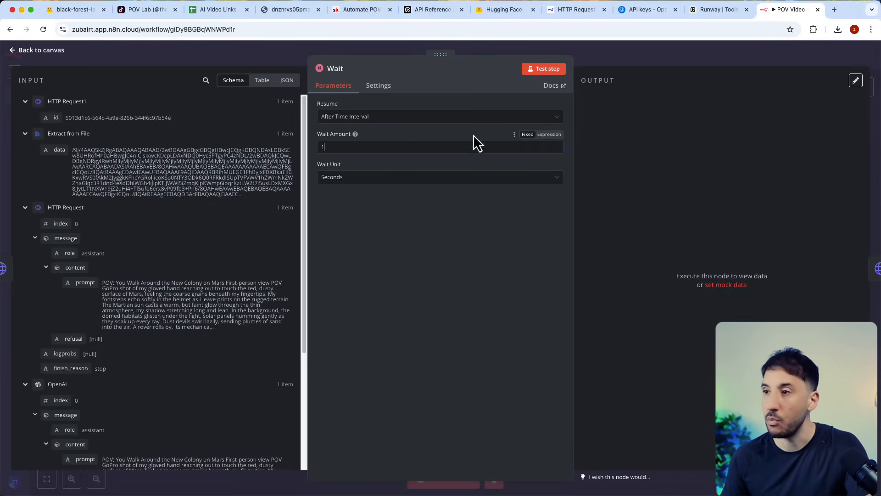
left_click(550, 70)
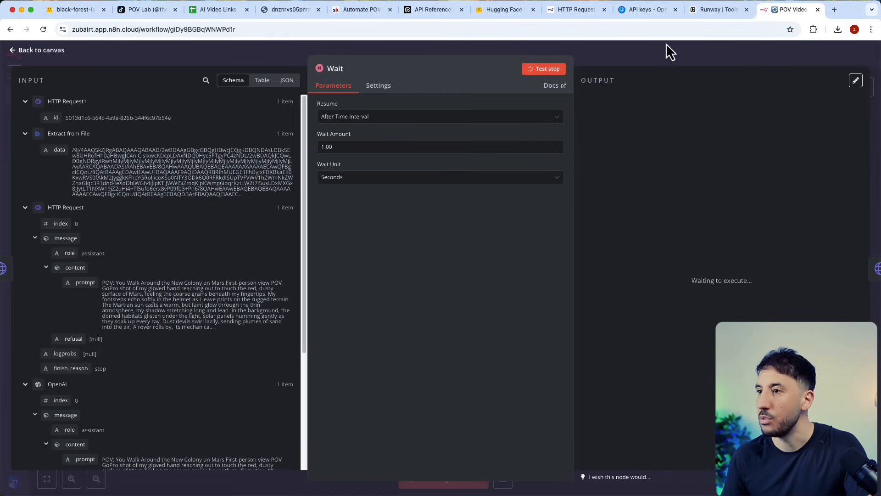
left_click(666, 44)
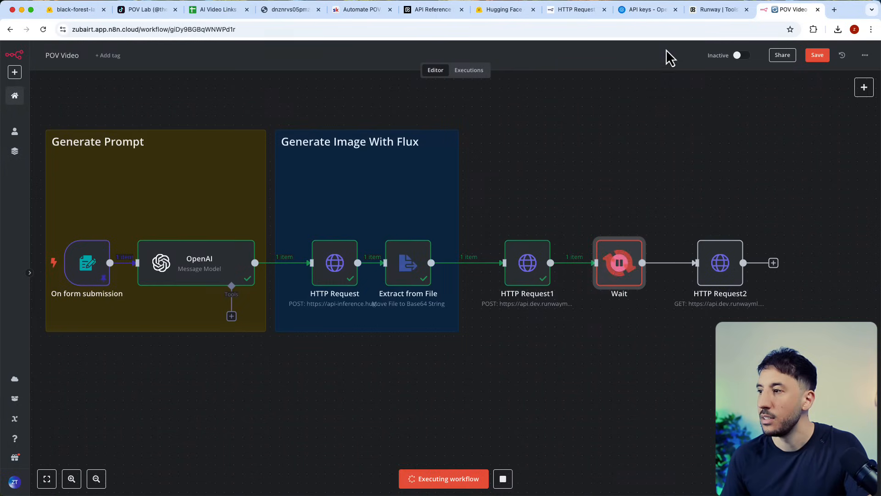
Restore the Wait node's wait amount to 40 seconds and return to the canvas.
double_click(627, 275)
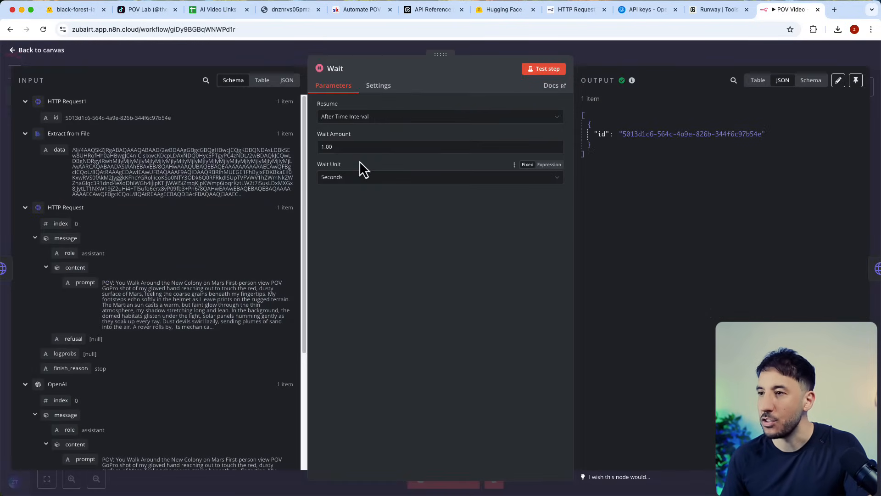
type("60")
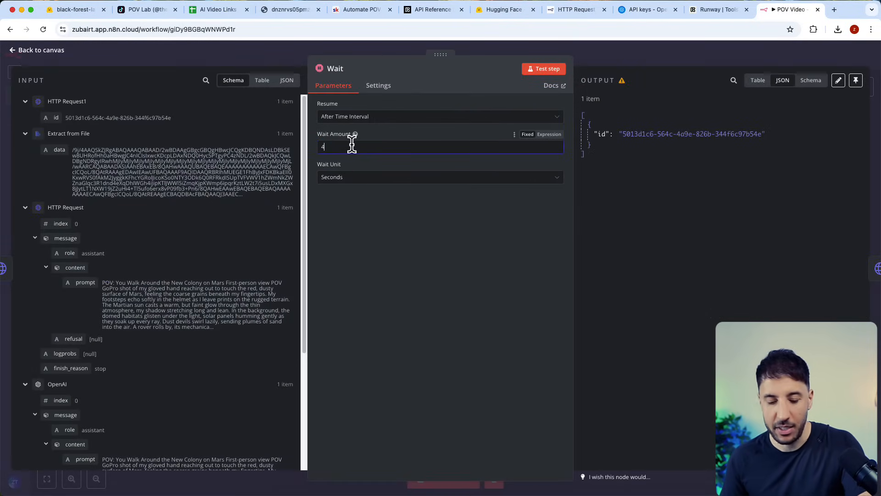
left_click(651, 57)
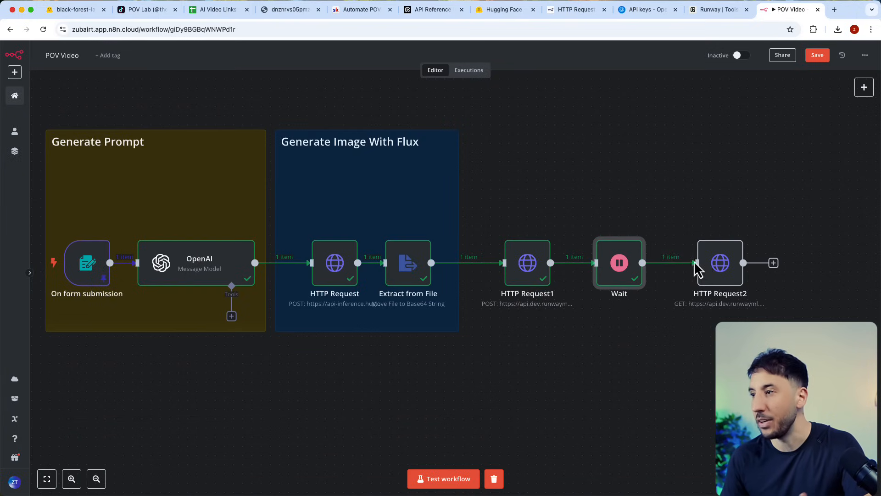
Test the HTTP Request2 node to retrieve the Runway task, and return to the canvas.
double_click(712, 262)
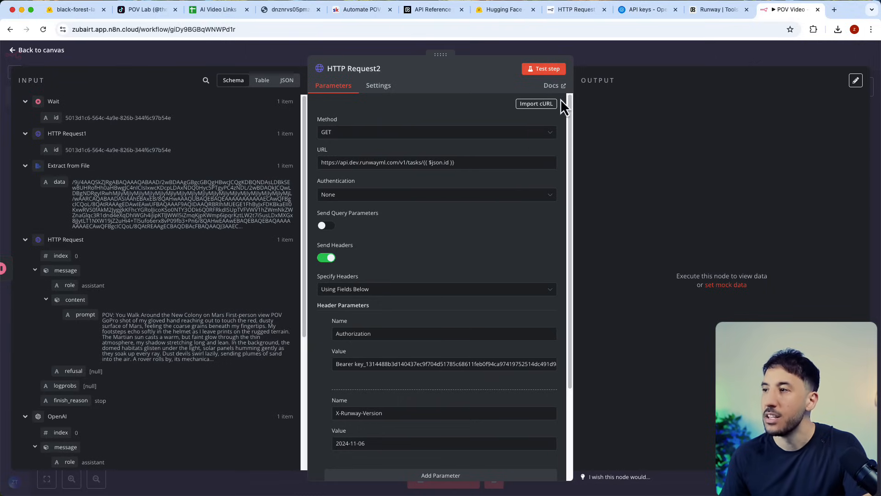
left_click(545, 69)
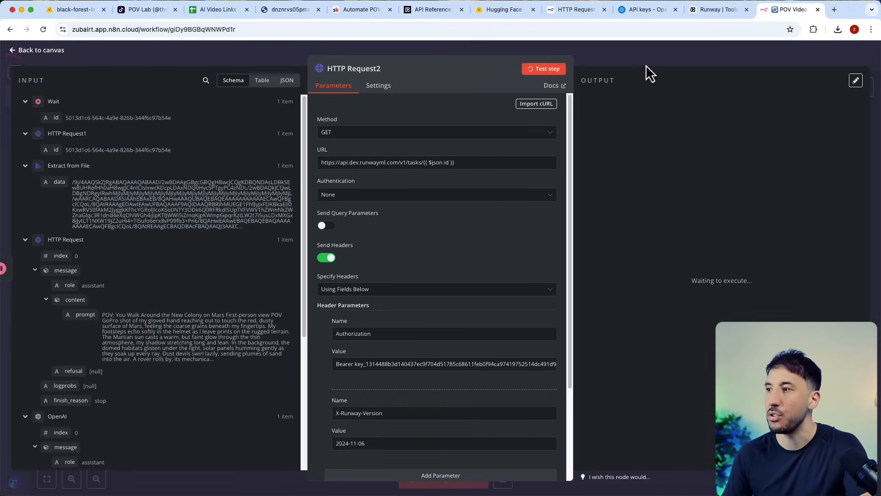
left_click(624, 54)
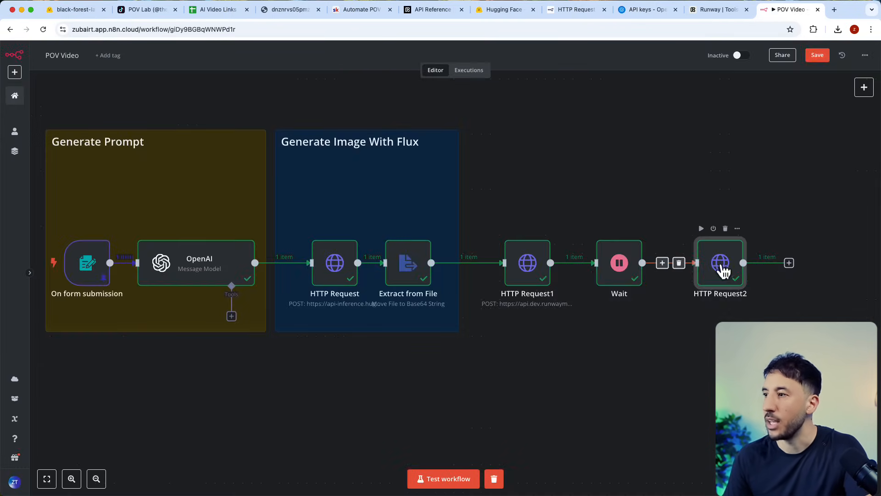
Show HTTP Request2's output as a table and copy the video URL from its output column.
double_click(720, 238)
left_click(761, 82)
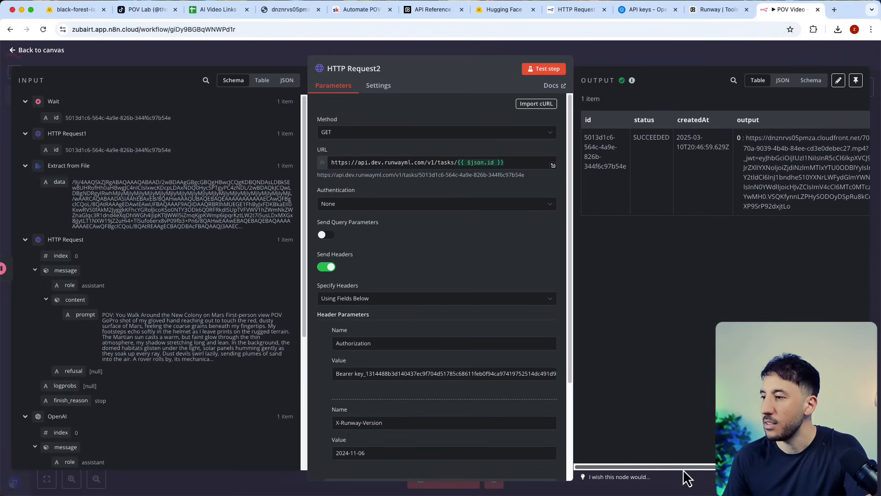
left_click_drag(683, 467, 730, 467)
left_click_drag(781, 208, 721, 138)
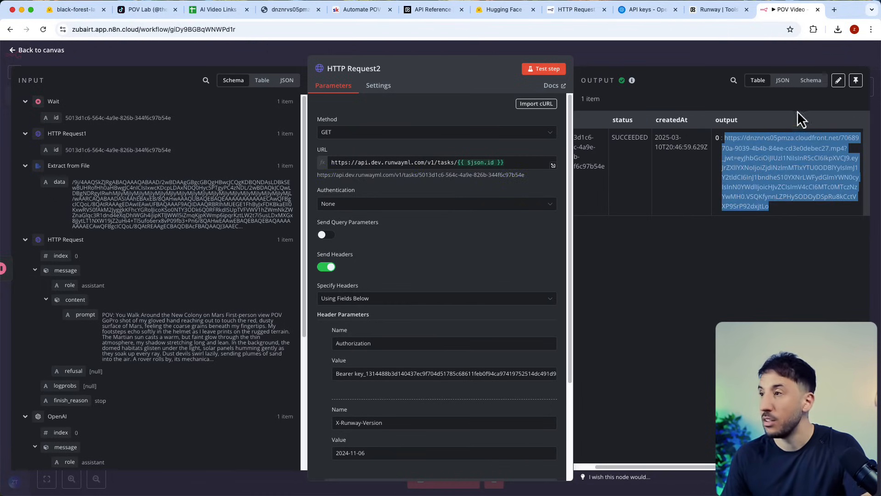
key("Escape")
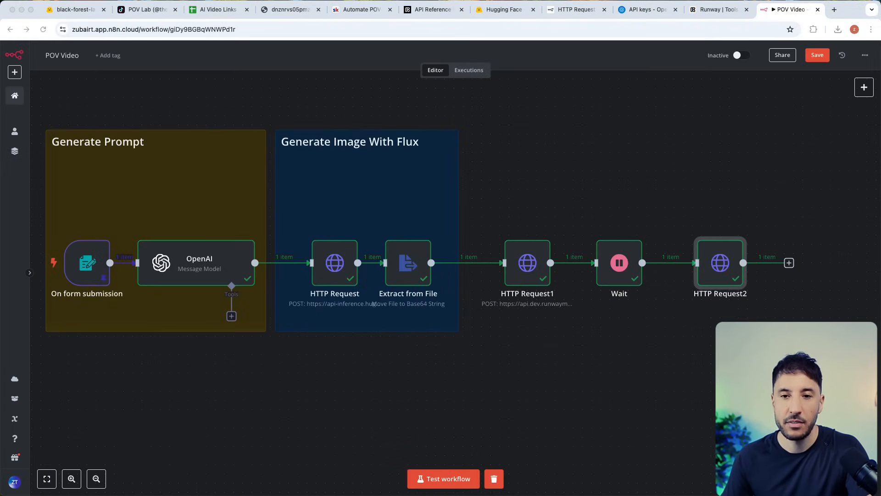
left_click_drag(545, 0, 596, 1)
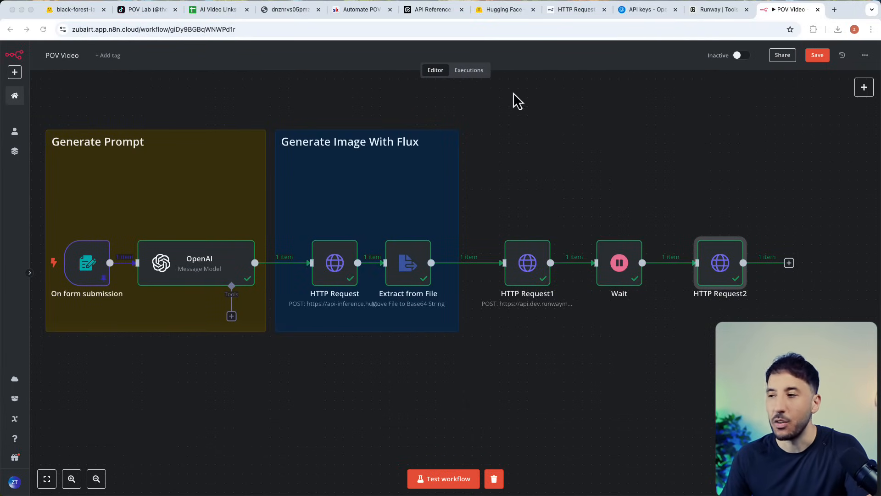
Open the copied video URL in a new browser tab to watch the generated clip.
left_click(834, 10)
key("super+v")
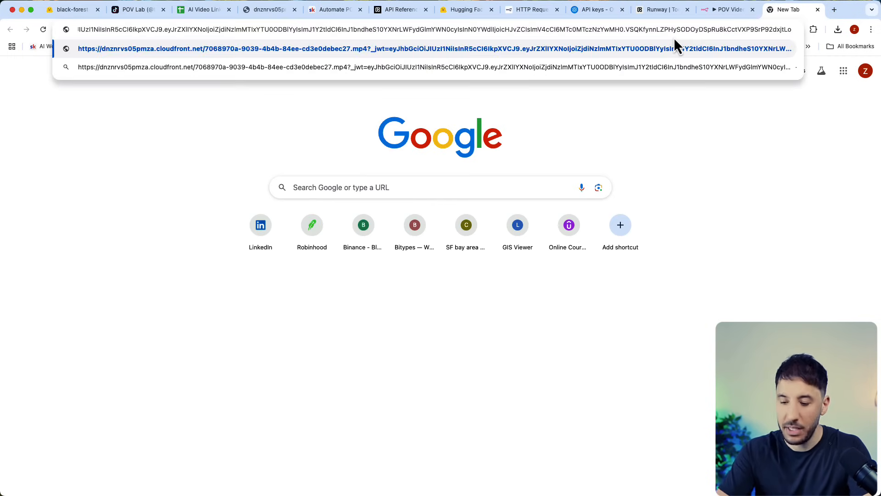
key("Return")
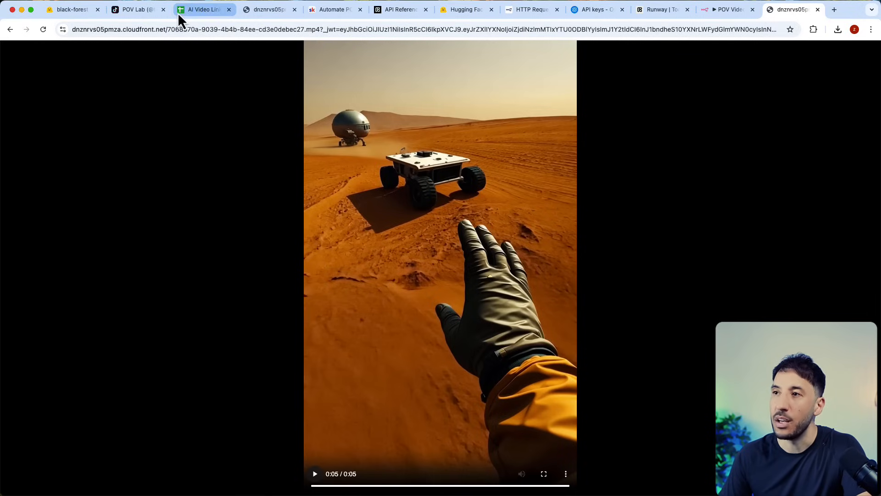
Switch to the AI Video Links spreadsheet in Google Sheets and examine its title and video link columns.
left_click(192, 12)
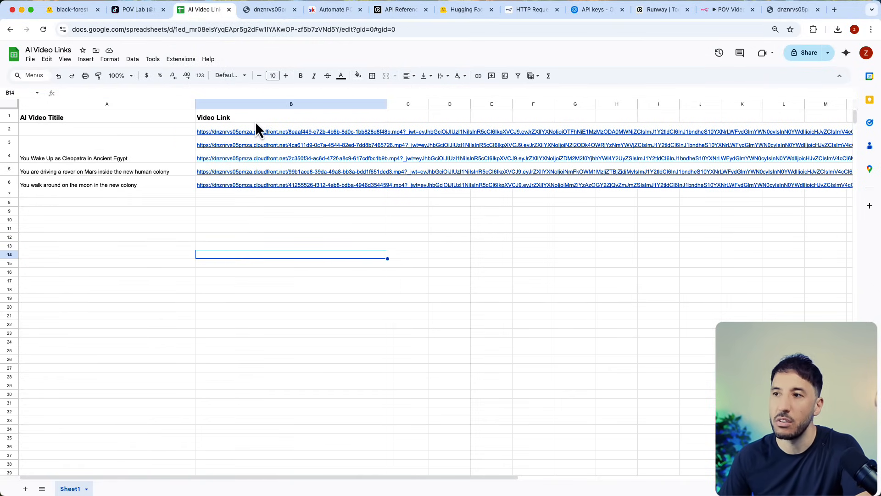
left_click(125, 203)
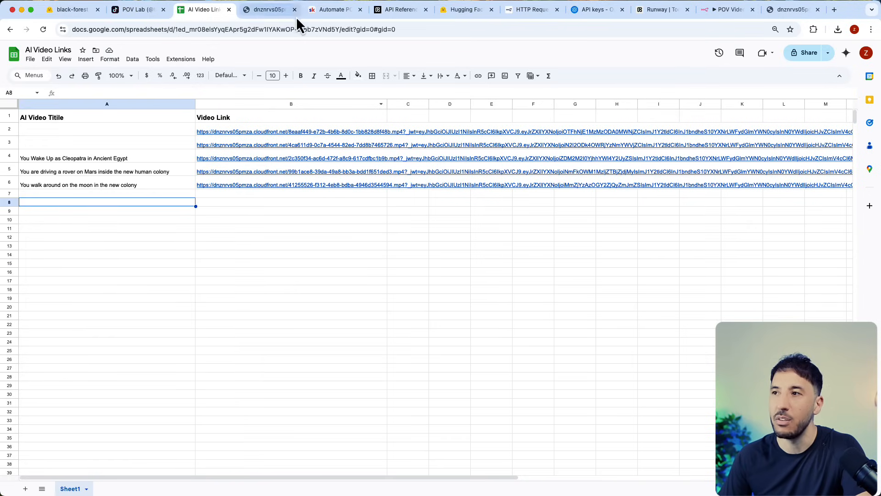
left_click(81, 187)
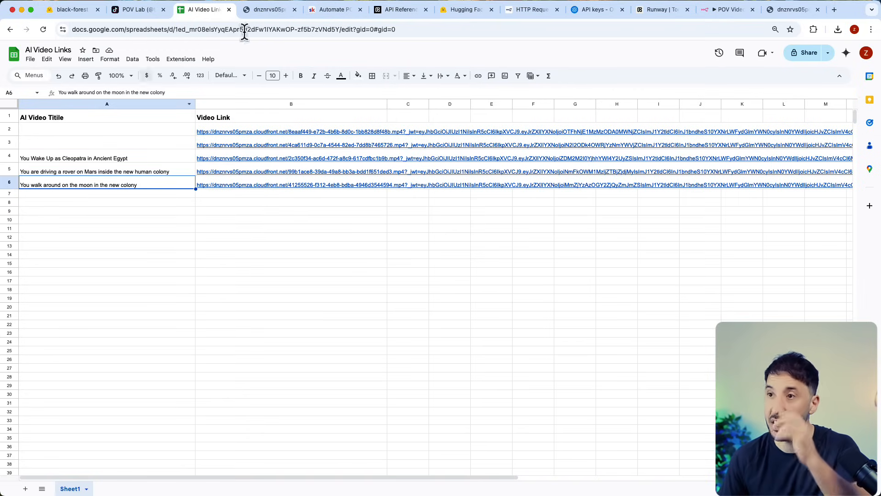
Return to the n8n workflow and add a Google Sheets node with the Append or update row action after HTTP Request2.
left_click(723, 9)
left_click(789, 263)
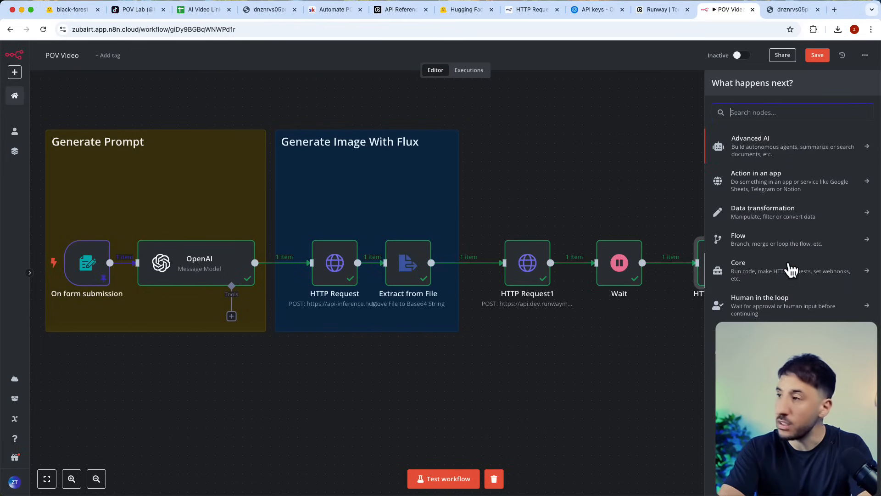
type("shee")
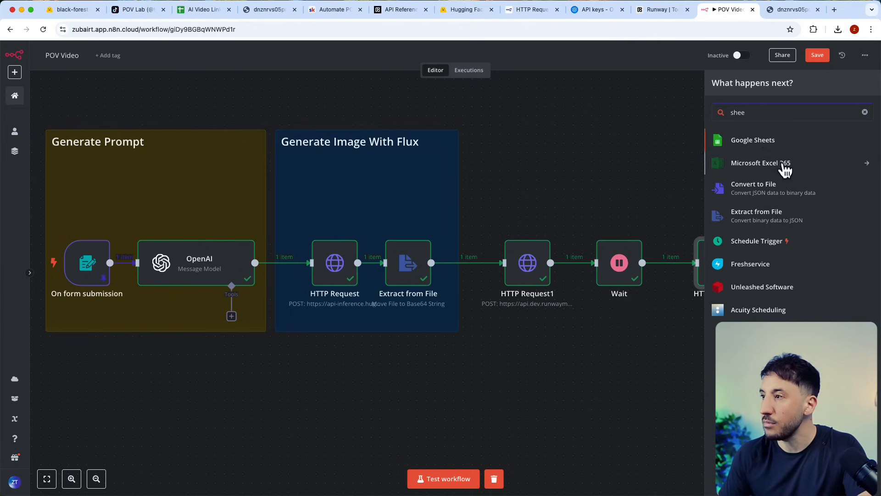
left_click(765, 141)
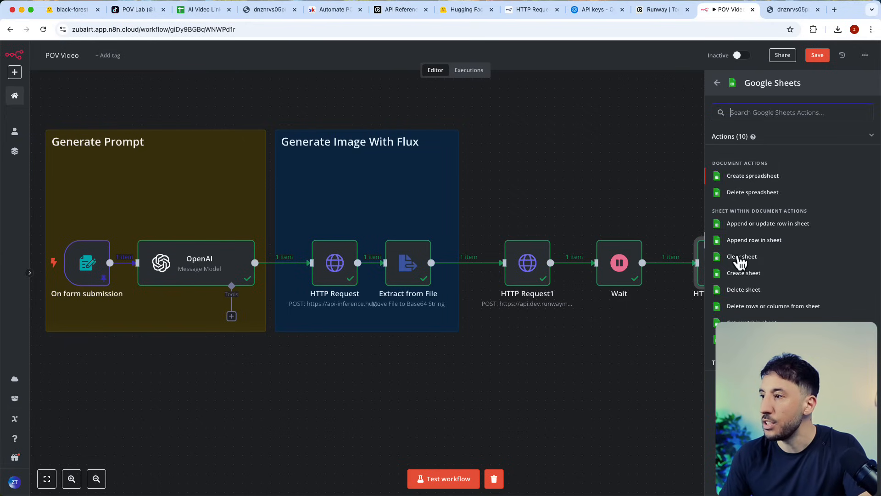
left_click(757, 225)
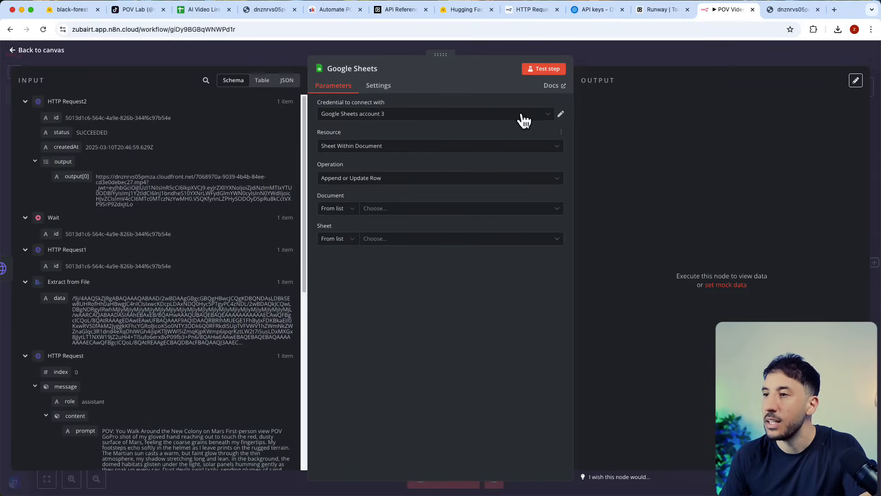
Keep Google Sheets account 3 as the credential and select the AI Video Links document with Sheet1.
left_click(547, 118)
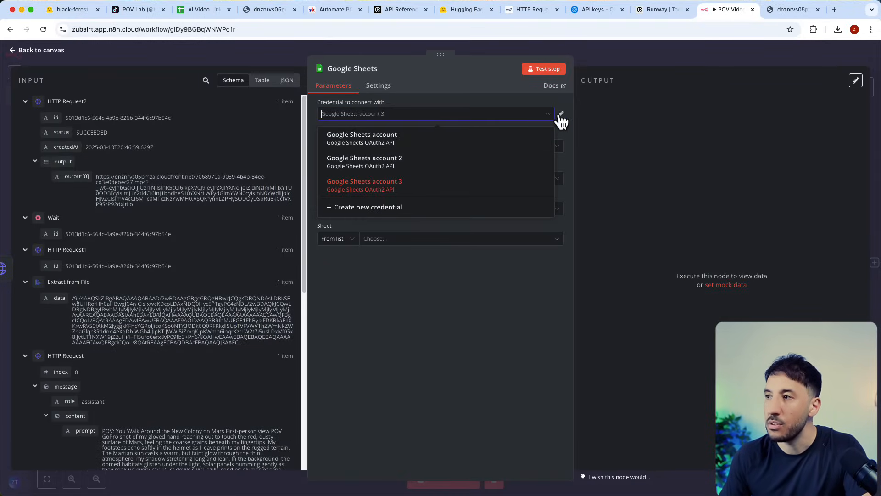
left_click(505, 92)
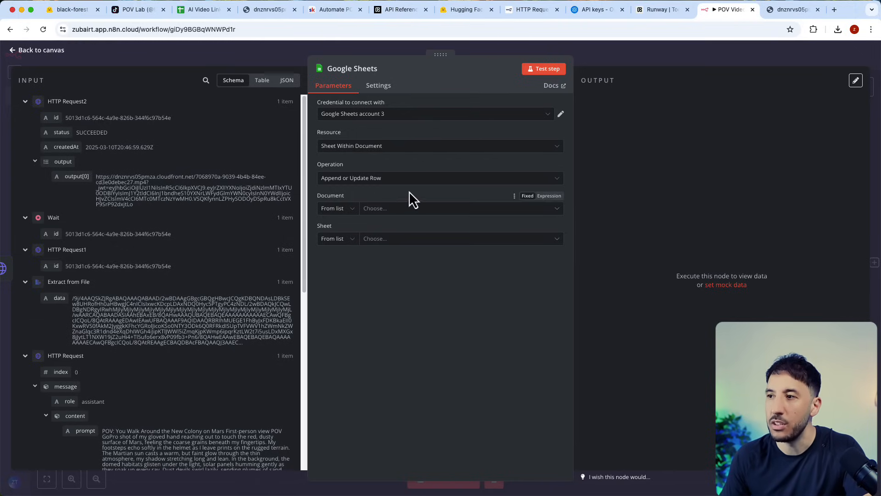
left_click(396, 209)
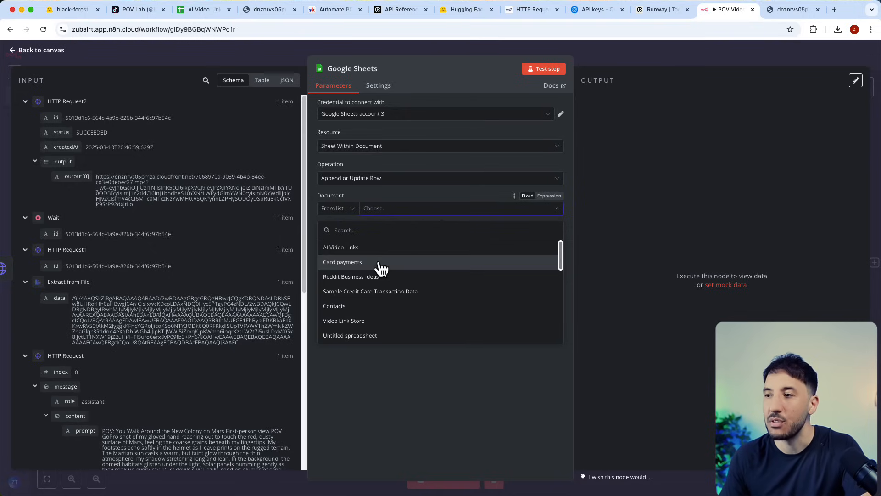
left_click(345, 248)
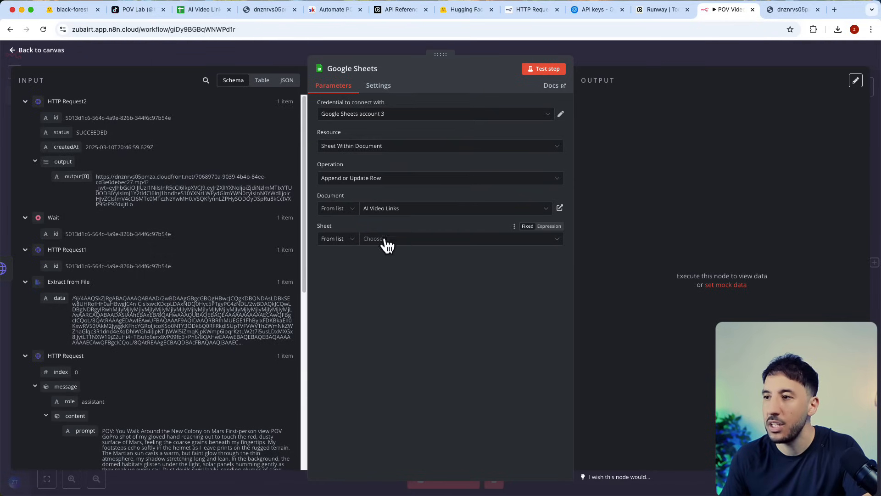
left_click(402, 239)
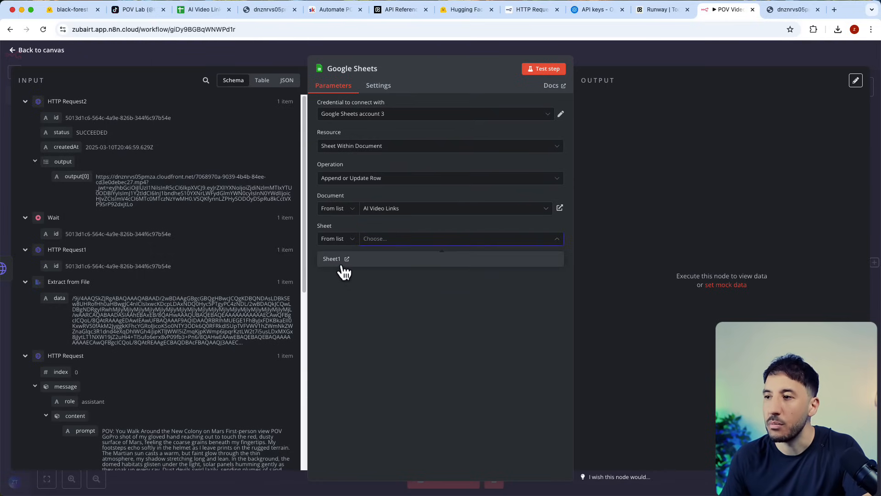
left_click(342, 260)
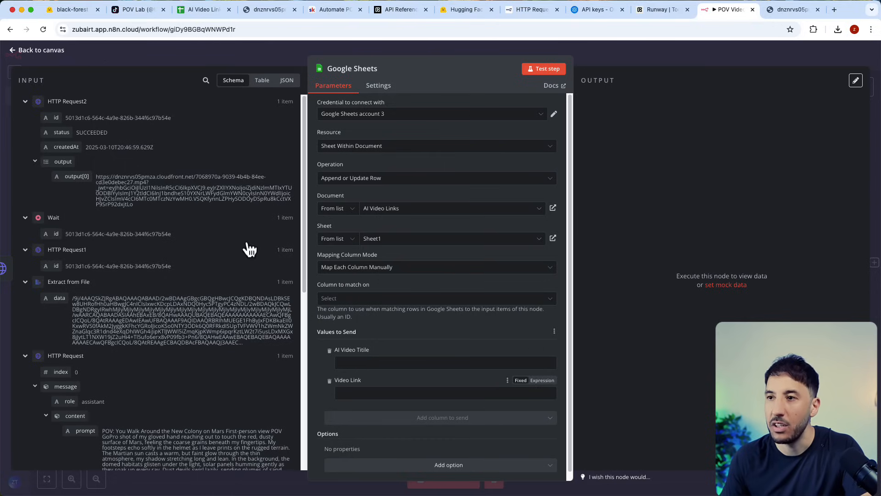
Map the form submission's User Input field to the AI Video Titile column in the Google Sheets node.
scroll(65, 336, "down", 7)
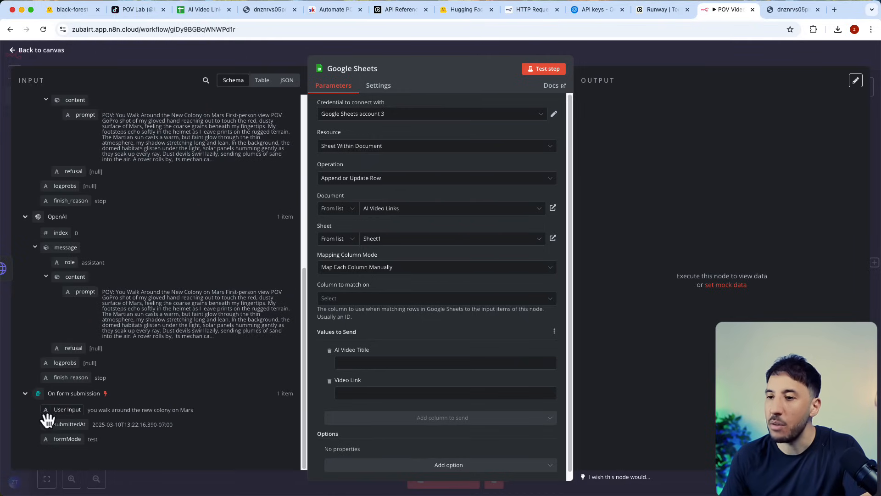
left_click_drag(71, 418, 377, 365)
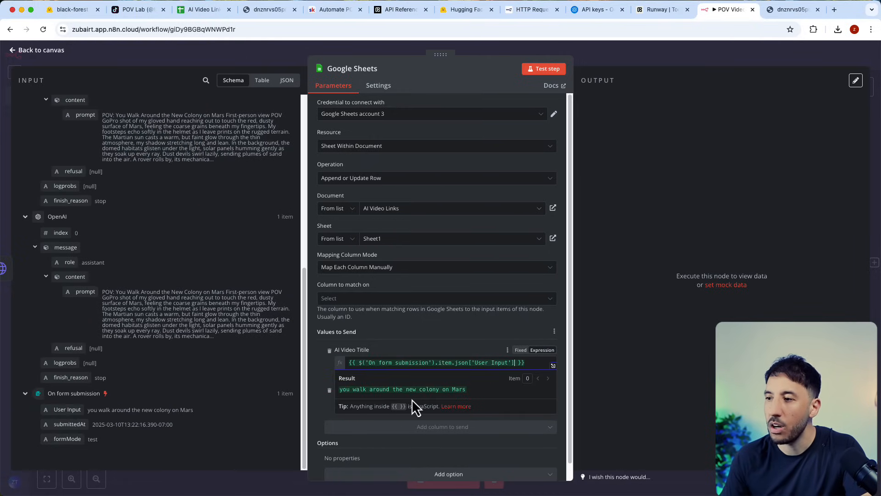
left_click(314, 299)
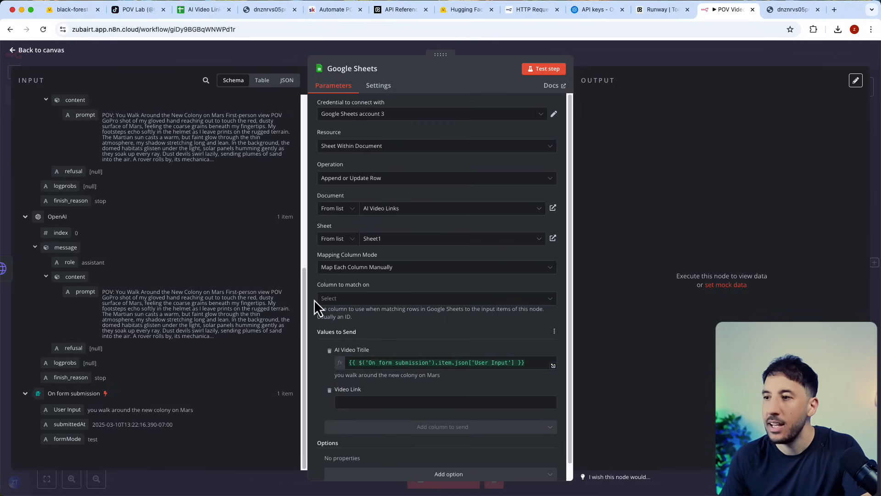
Map HTTP Request2's output[0] value to the Video Link column and test the Google Sheets node.
scroll(205, 270, "up", 7)
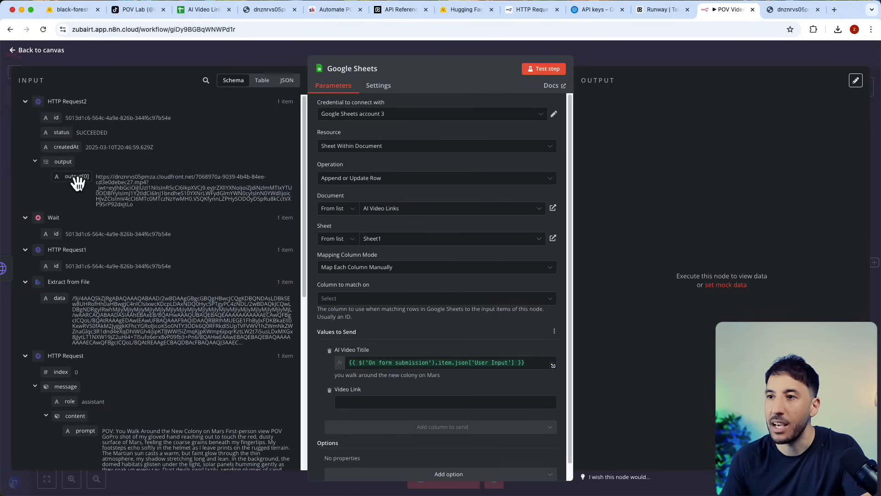
left_click_drag(71, 181, 389, 401)
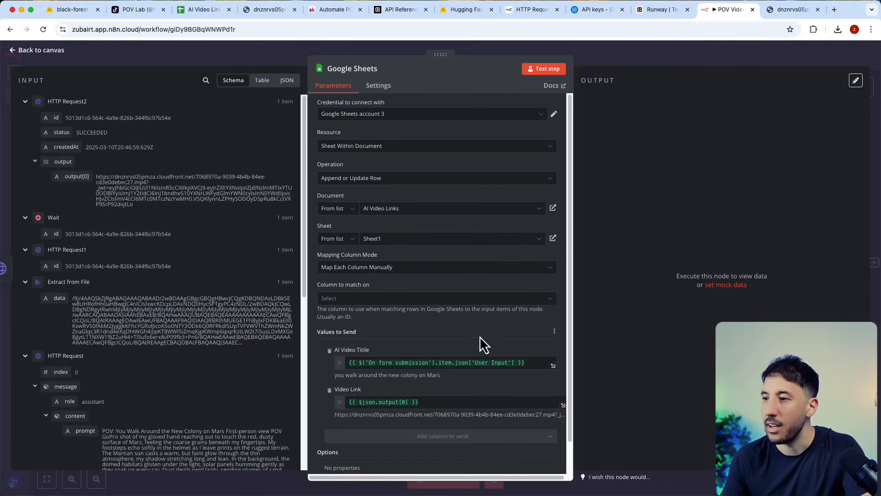
left_click(557, 70)
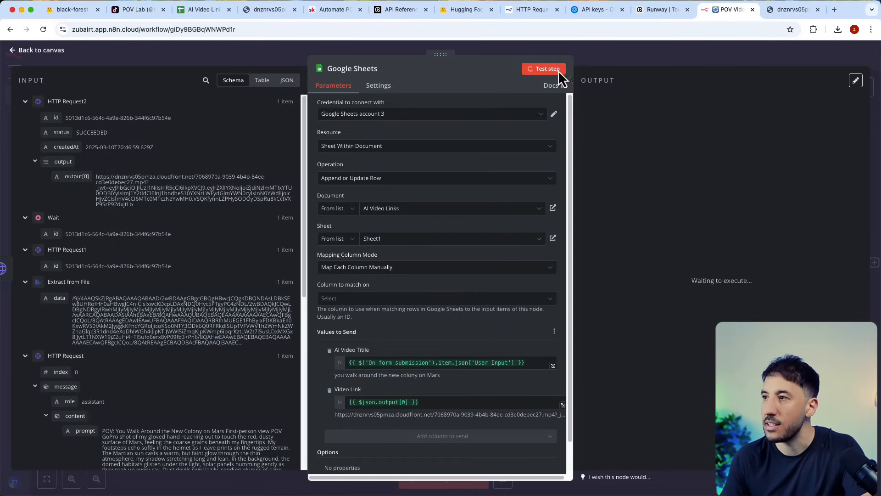
Align the Google Sheets node with HTTP Request2 on the canvas and reopen its parameters.
left_click(641, 50)
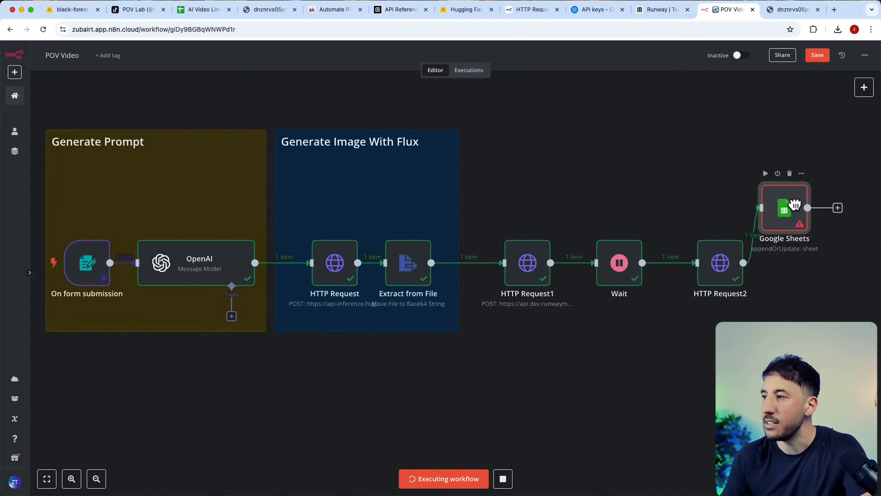
left_click_drag(795, 205, 817, 268)
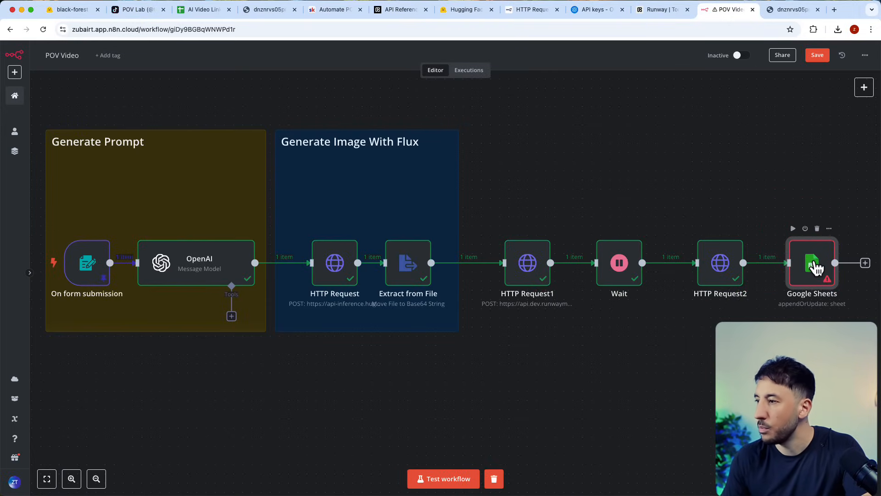
double_click(814, 266)
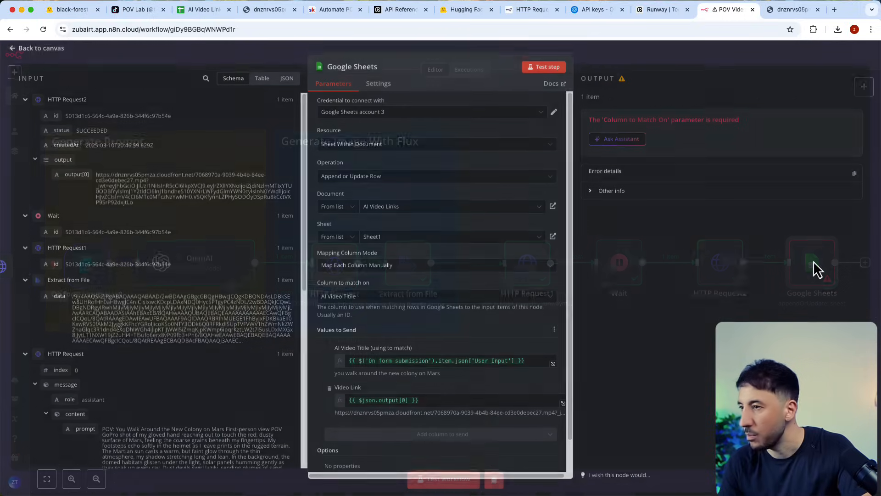
Try the Map Automatically column mode and restore Map Each Column Manually.
left_click(381, 268)
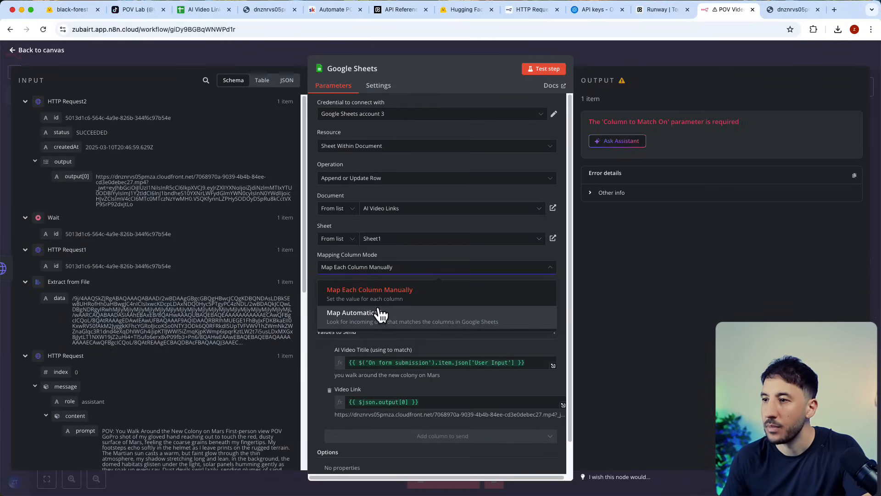
left_click(377, 316)
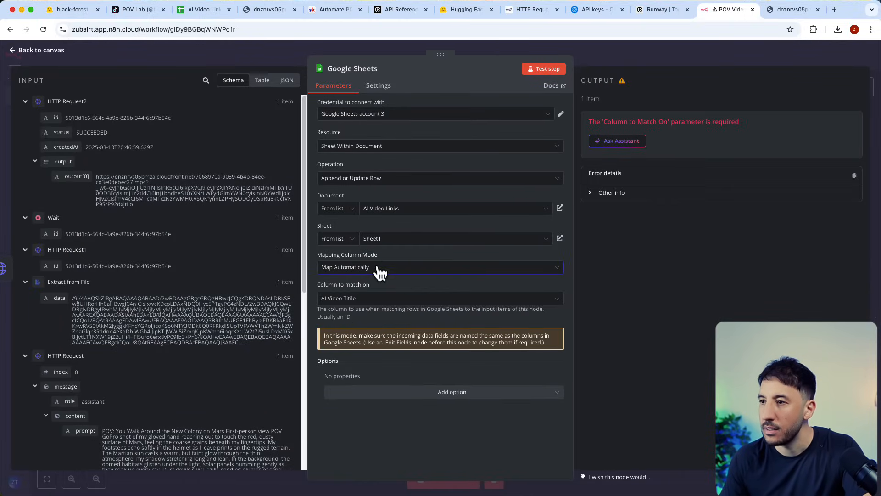
left_click(385, 267)
left_click(363, 298)
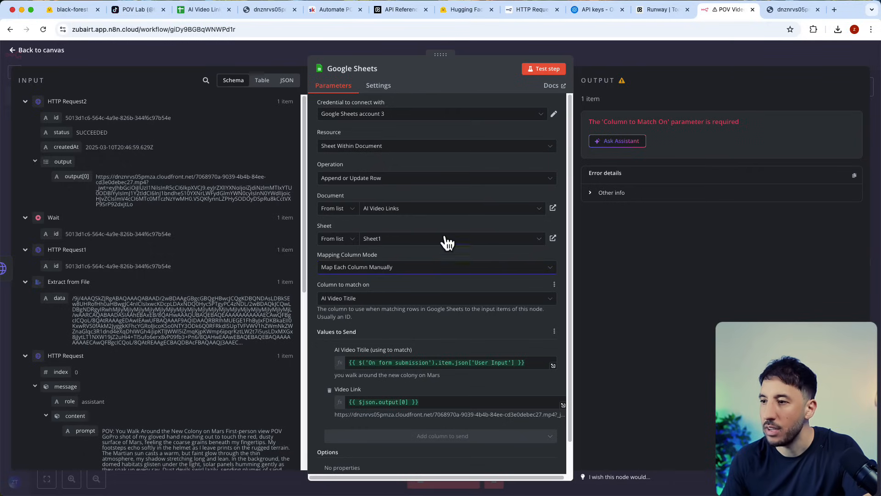
Keep AI Video Titile as the column to match on, test the Google Sheets node again and return to the canvas.
left_click(384, 303)
left_click(404, 282)
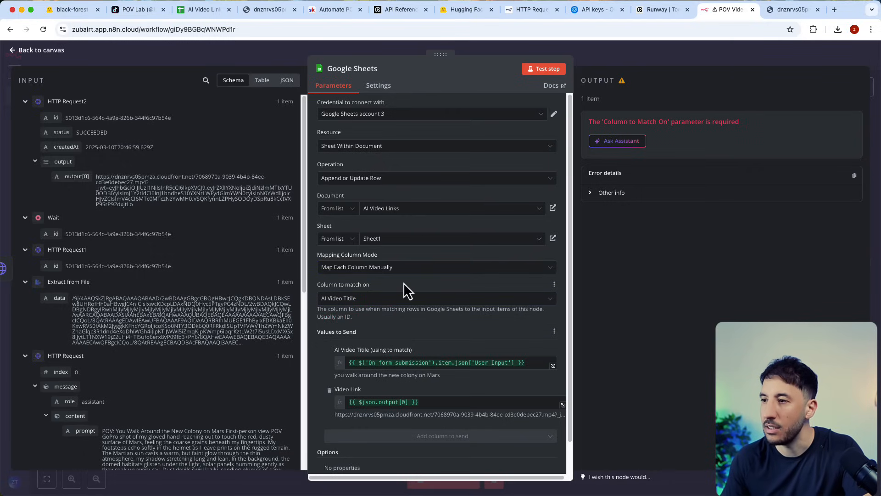
scroll(363, 399, "down", 1)
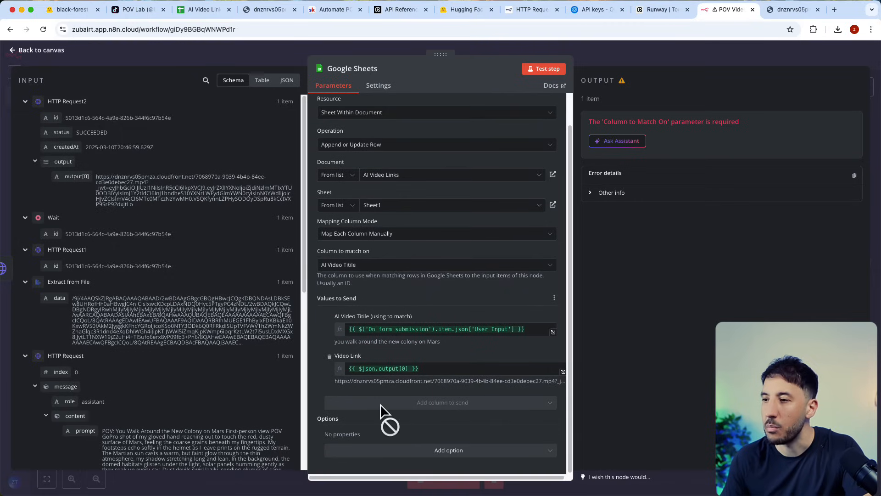
left_click(537, 70)
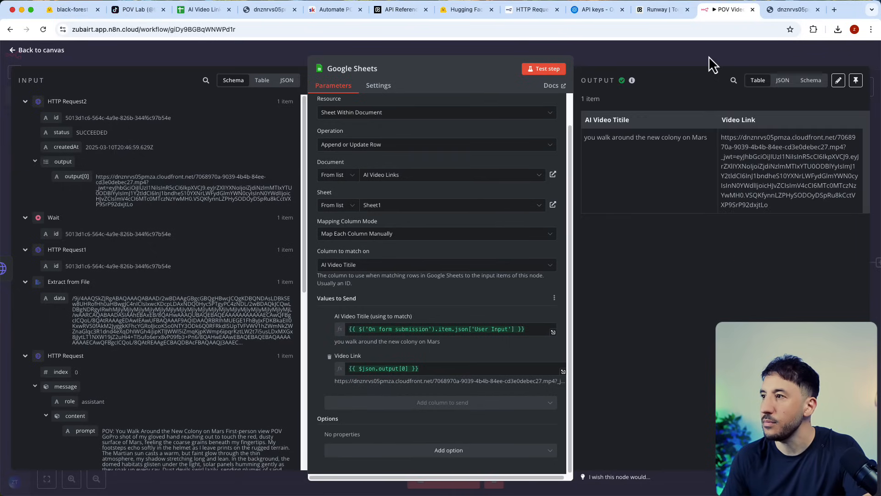
left_click(653, 63)
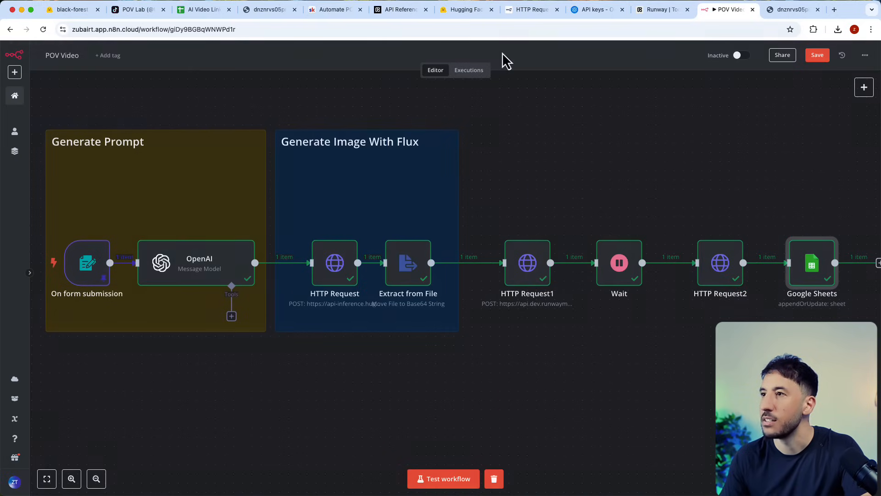
Switch to the AI Video Links spreadsheet in Google Sheets and check the title and video link in row 7.
left_click(198, 10)
left_click(125, 228)
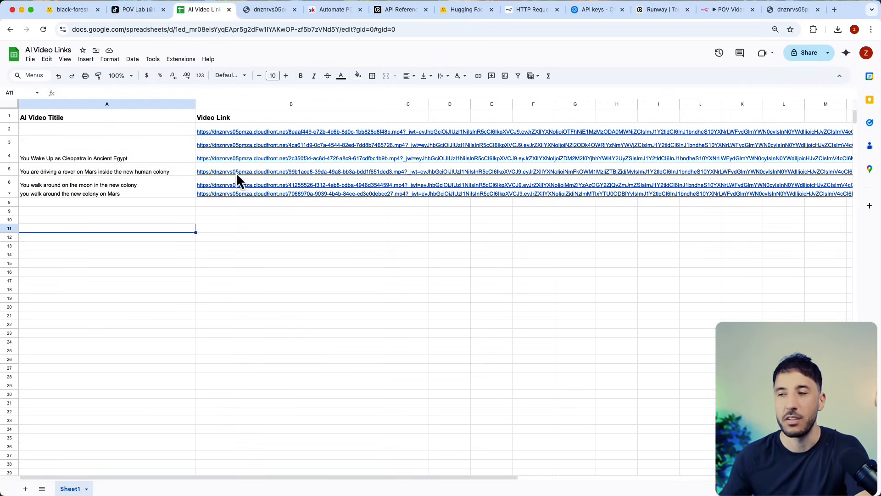
left_click(54, 203)
left_click(256, 194)
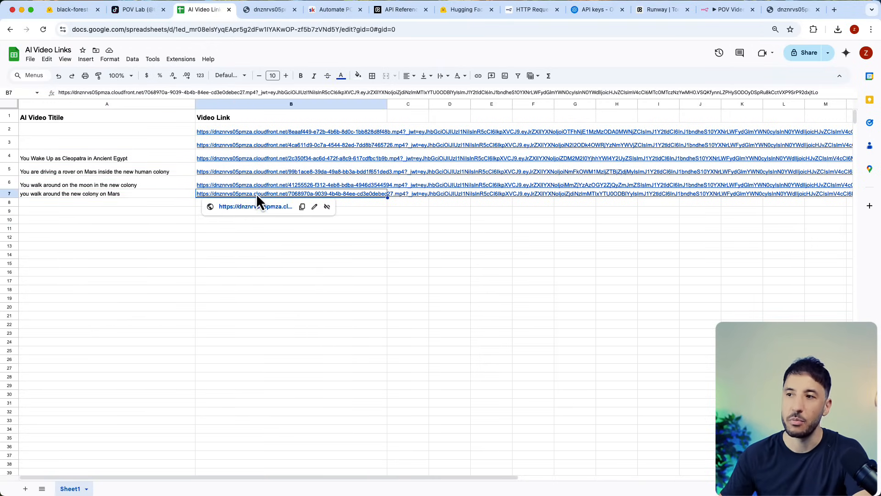
left_click(233, 236)
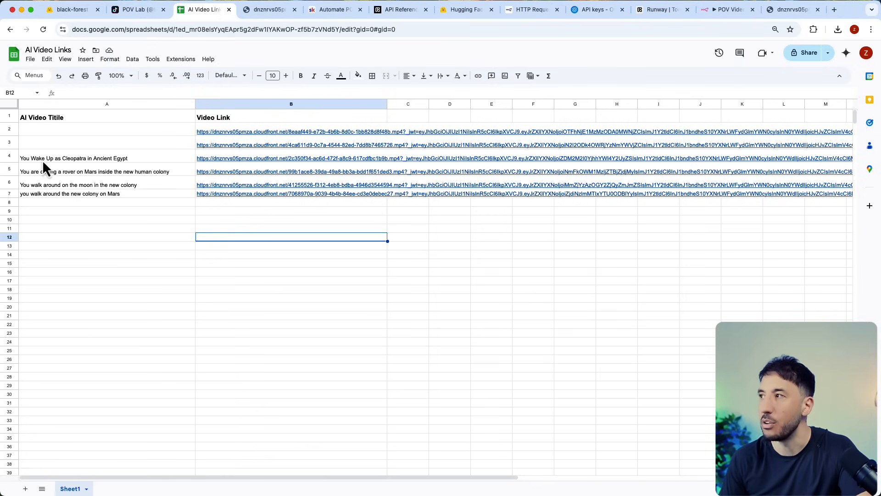
Watch the linked videos from the Cleopatra and moon colony rows, and return to the n8n workflow.
mouse_move(211, 196)
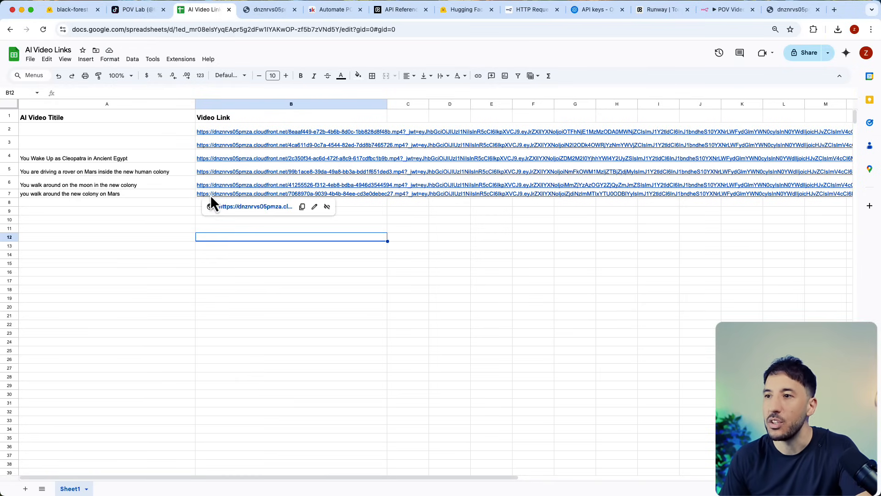
mouse_move(233, 174)
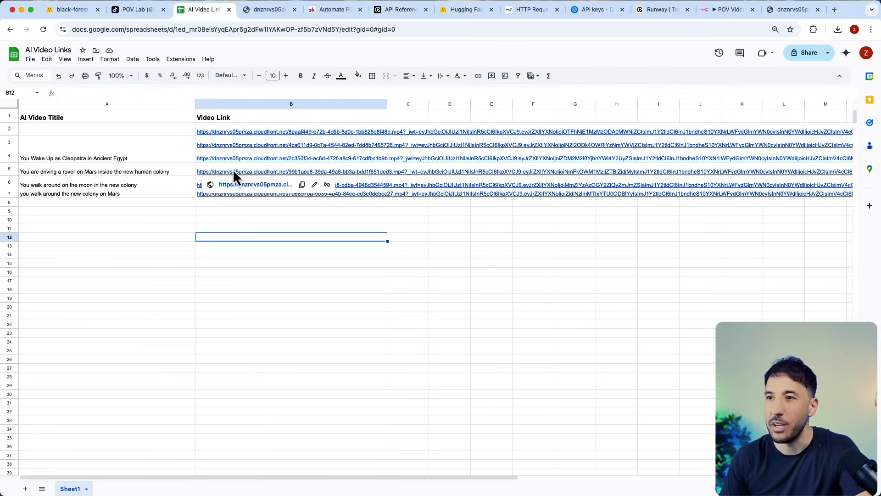
left_click(240, 168)
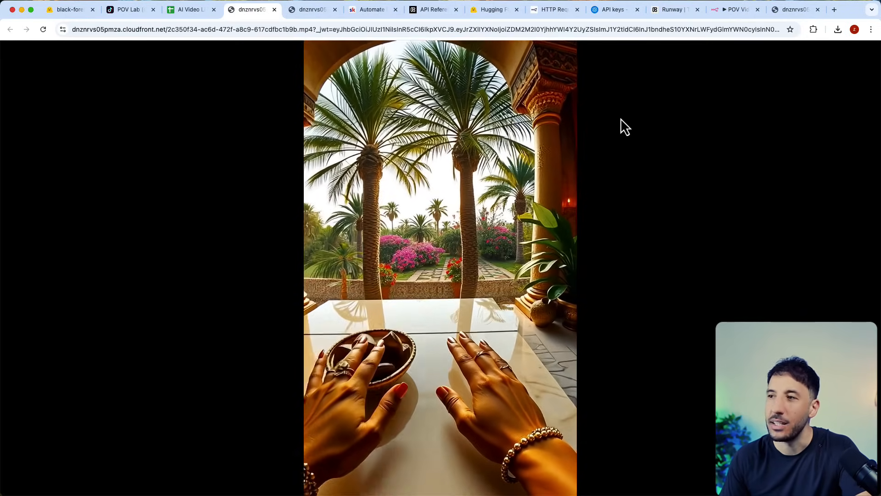
left_click(170, 9)
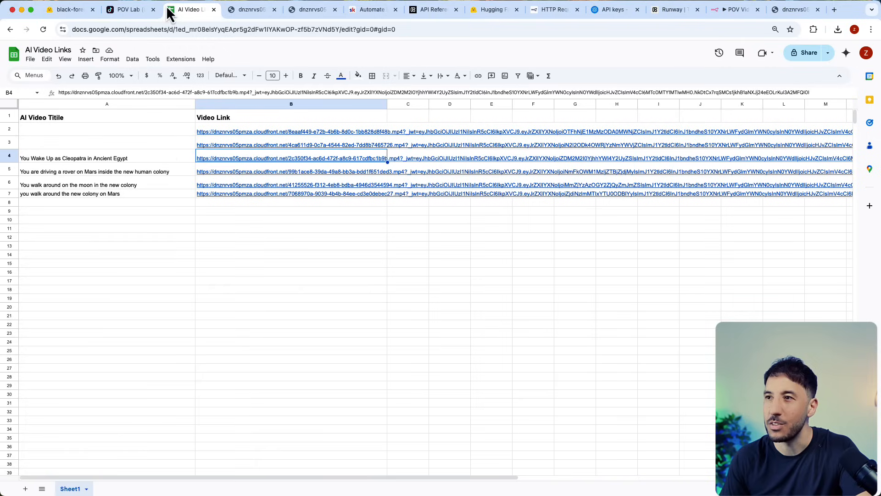
left_click(250, 186)
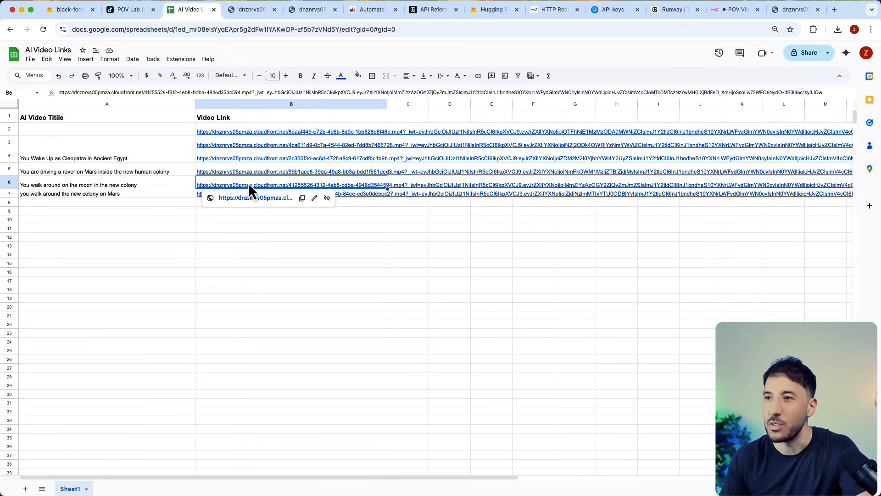
left_click(242, 199)
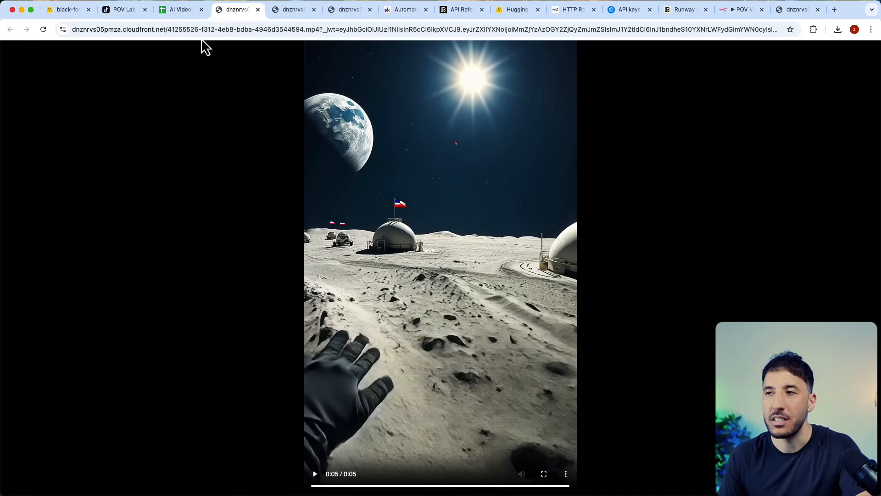
left_click(742, 10)
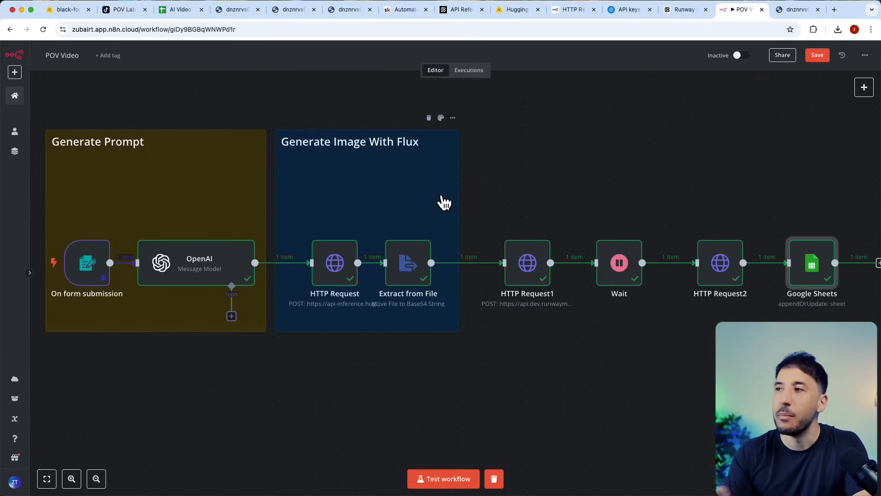
Switch to the AI Workshop group on Skool and look through the Automate POV Viral Videos lesson, the calendar and the community posts.
left_click(398, 11)
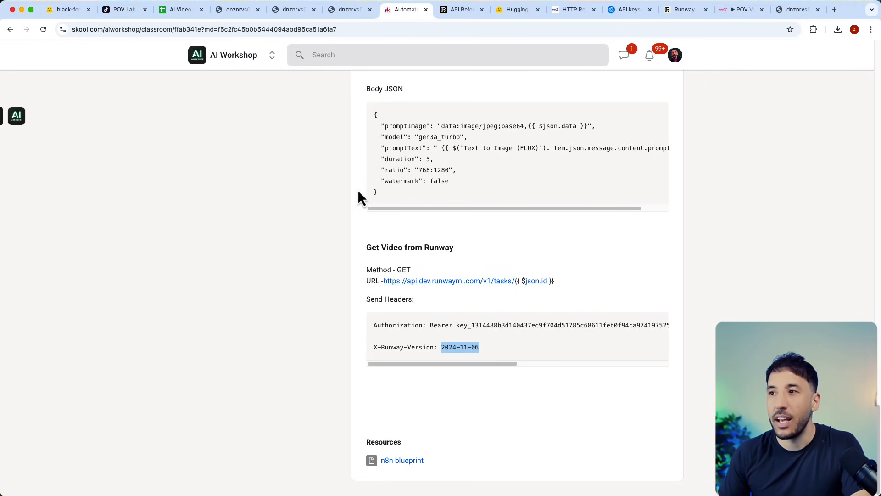
scroll(358, 193, "up", 20)
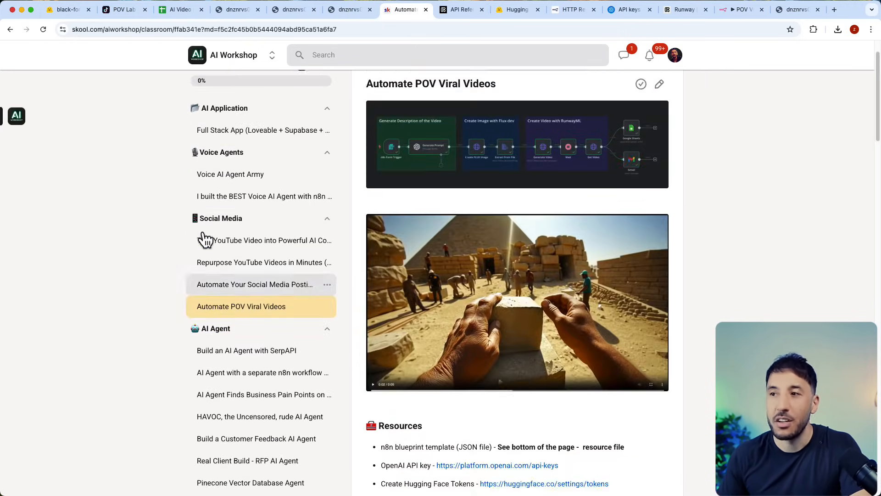
scroll(205, 239, "up", 2)
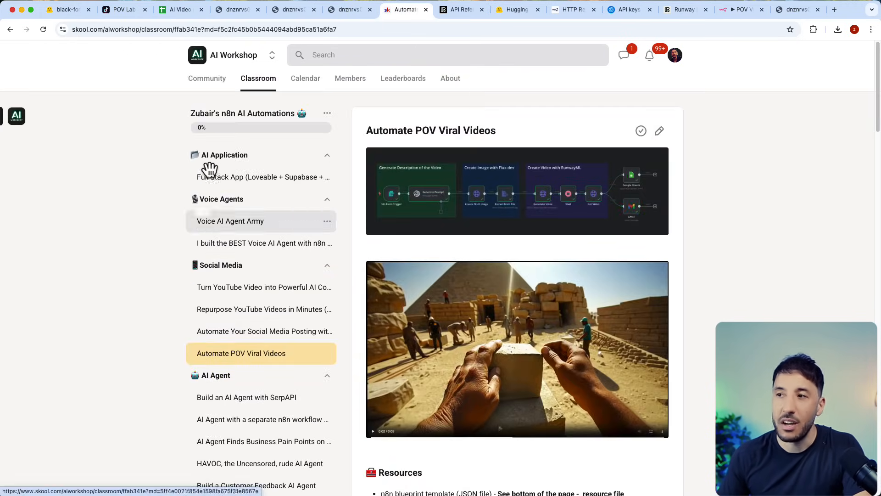
left_click(312, 79)
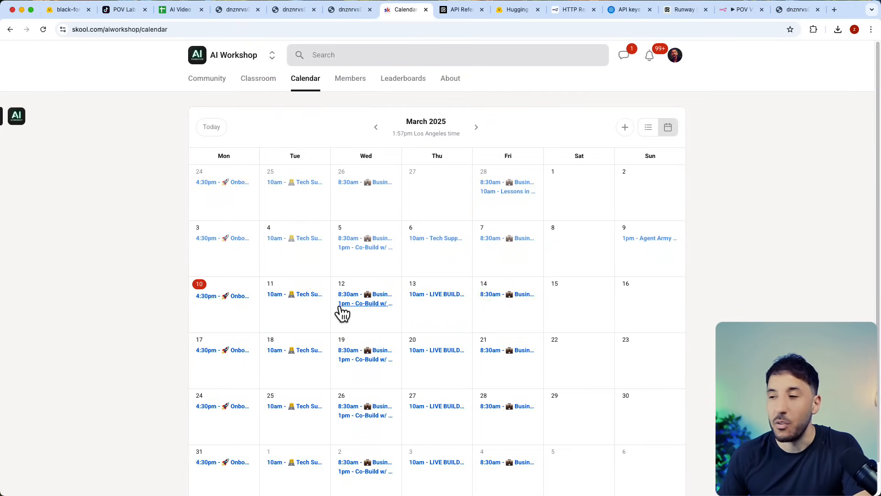
left_click(205, 87)
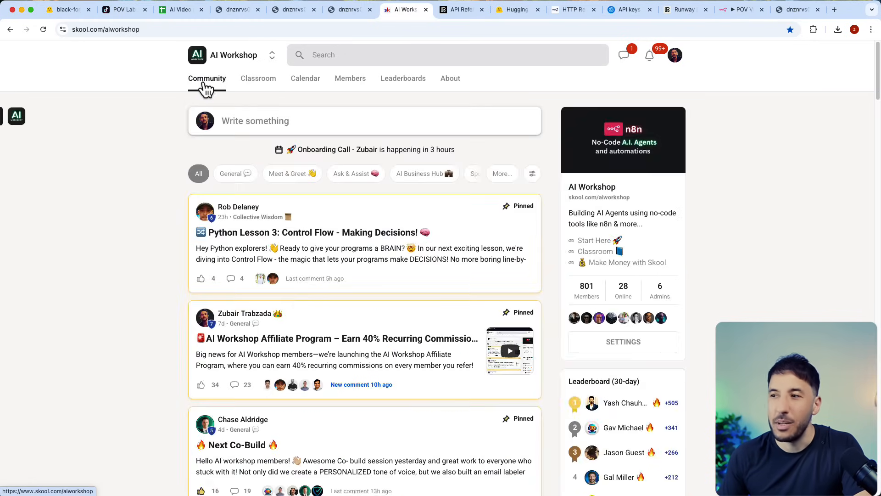
scroll(295, 304, "down", 10)
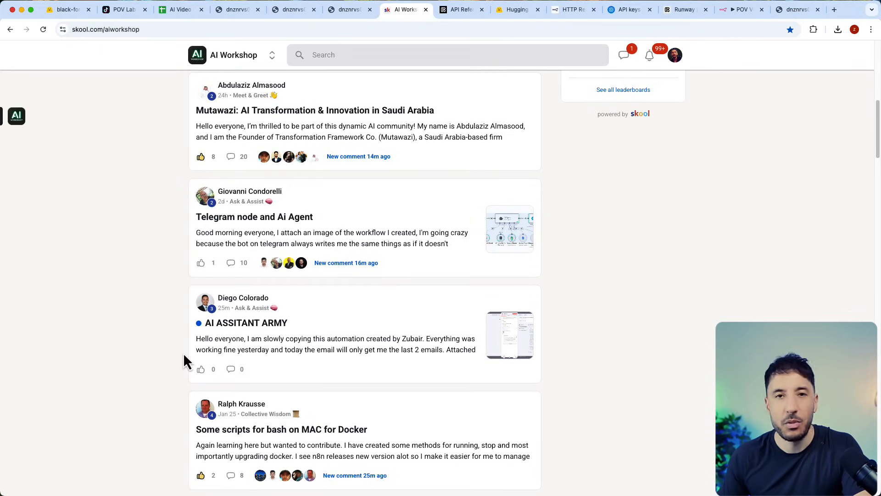